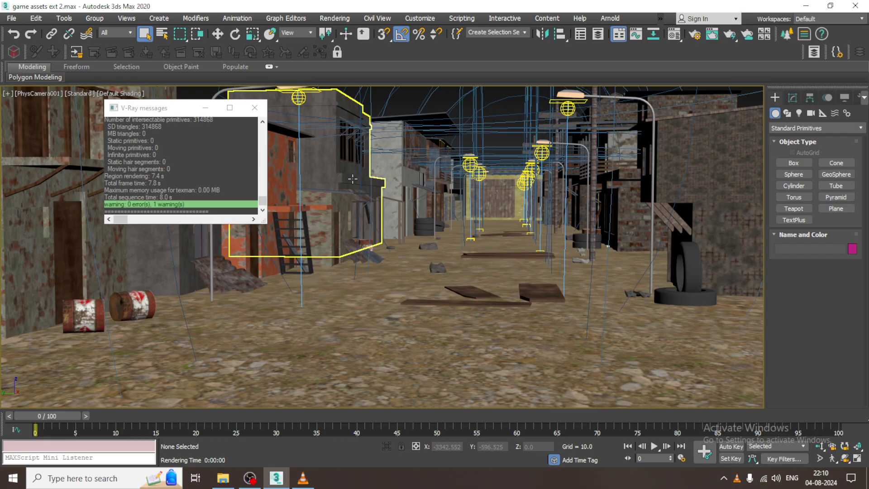
# Step: Minimize the V-Ray messages window and examine the whole street scene in the perspective view
pyautogui.click(207, 110)
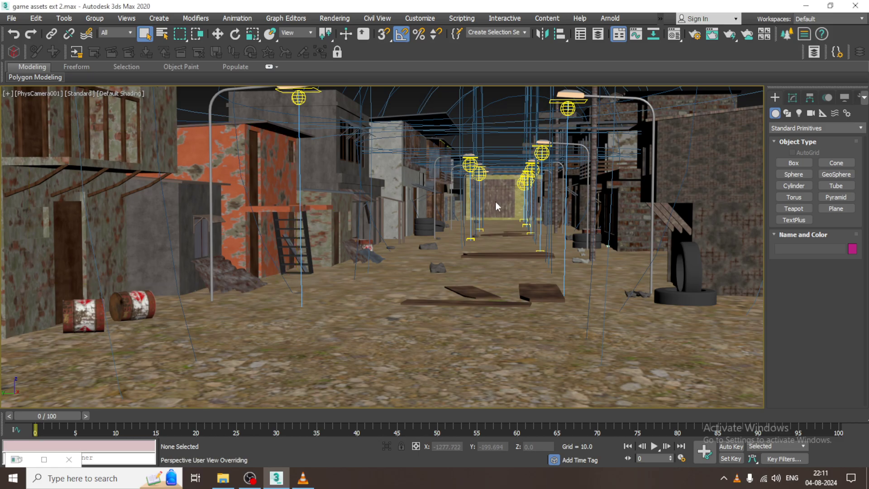
pyautogui.press('p')
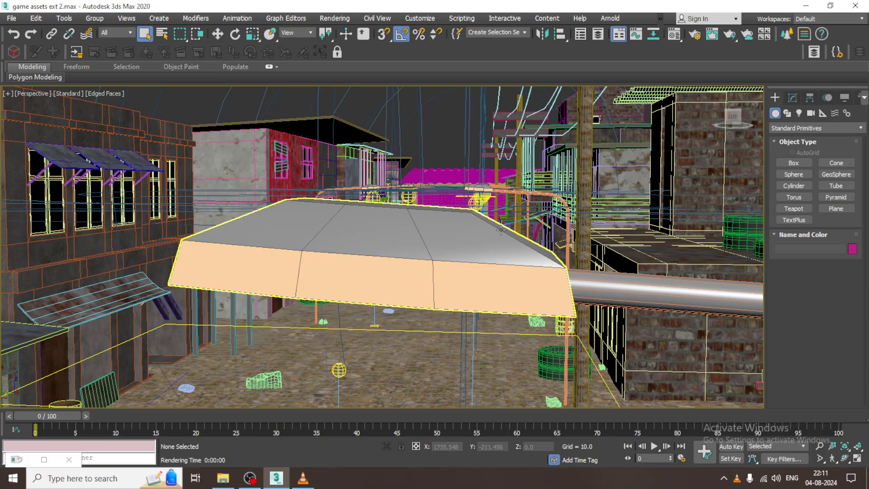
pyautogui.hotkey('alt', 'w')
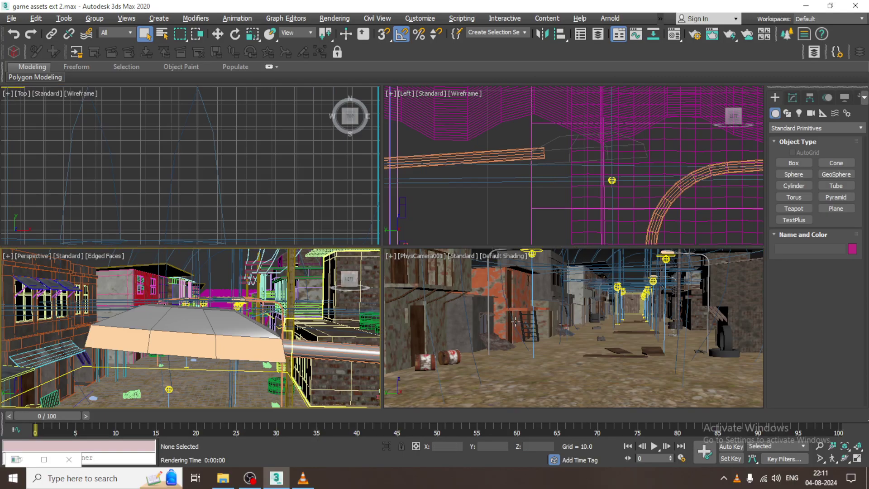
pyautogui.press('z')
pyautogui.keyDown('alt'); pyautogui.moveTo(251, 329); pyautogui.dragTo(406, 265, button='middle'); pyautogui.keyUp('alt')
pyautogui.hotkey('alt', 'w')
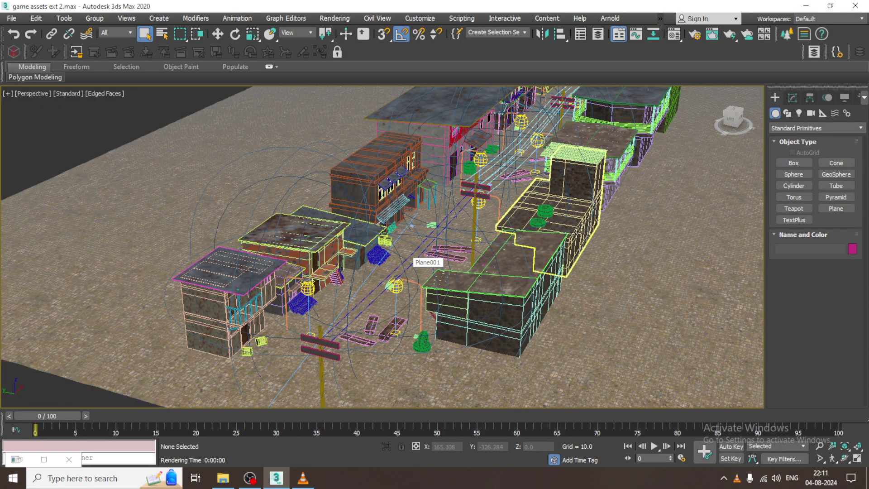
pyautogui.keyDown('alt'); pyautogui.moveTo(405, 264); pyautogui.dragTo(483, 145, button='middle'); pyautogui.keyUp('alt')
pyautogui.hotkey('alt', 'w')
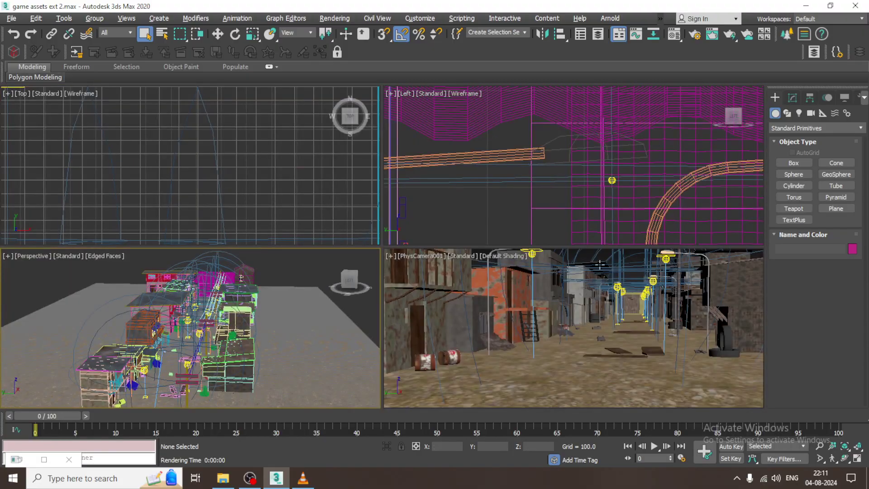
# Step: Render the PhysCamera001 view to check the current street lighting, then close the frame buffer
pyautogui.click(600, 265)
pyautogui.hotkey('alt', 'w')
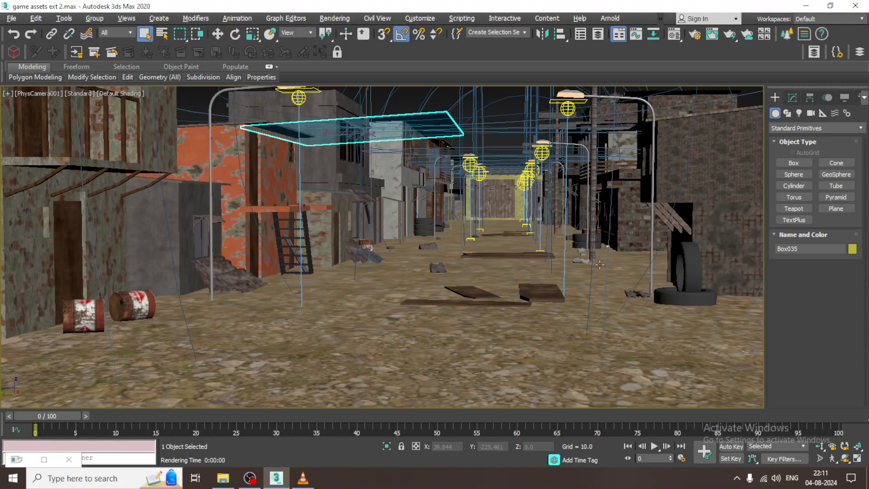
pyautogui.click(324, 19)
pyautogui.click(352, 38)
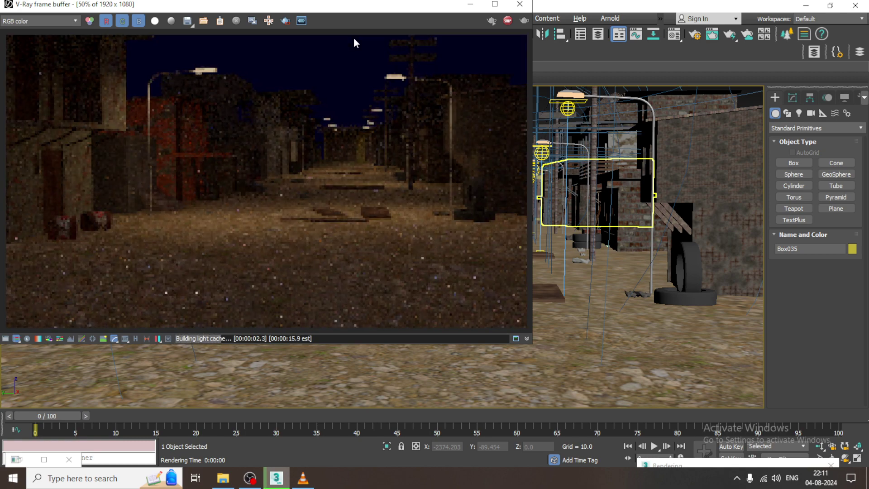
pyautogui.click(520, 5)
# Step: Create a V-Ray plane light about 325 by 178 on the open ground beside the buildings and raise it to about Z 152
pyautogui.hotkey('alt', 'w')
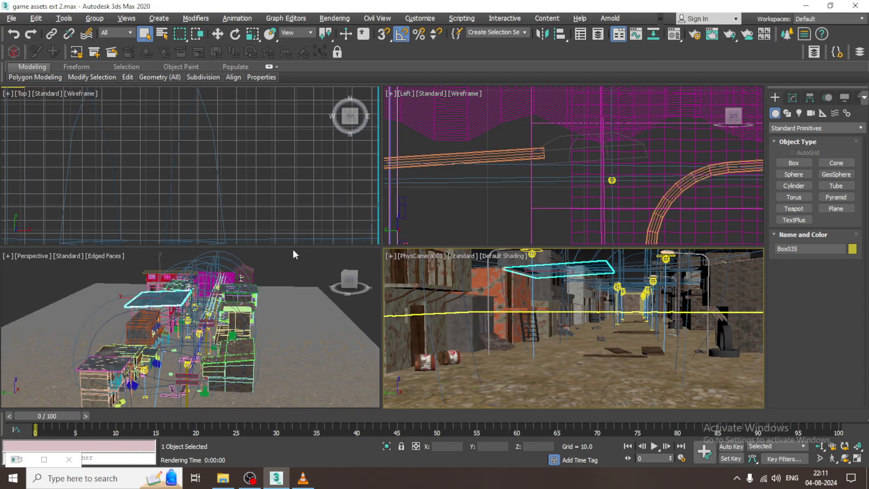
pyautogui.click(306, 254)
pyautogui.hotkey('alt', 'w')
pyautogui.keyDown('alt'); pyautogui.moveTo(503, 250); pyautogui.dragTo(419, 258, button='middle'); pyautogui.keyUp('alt')
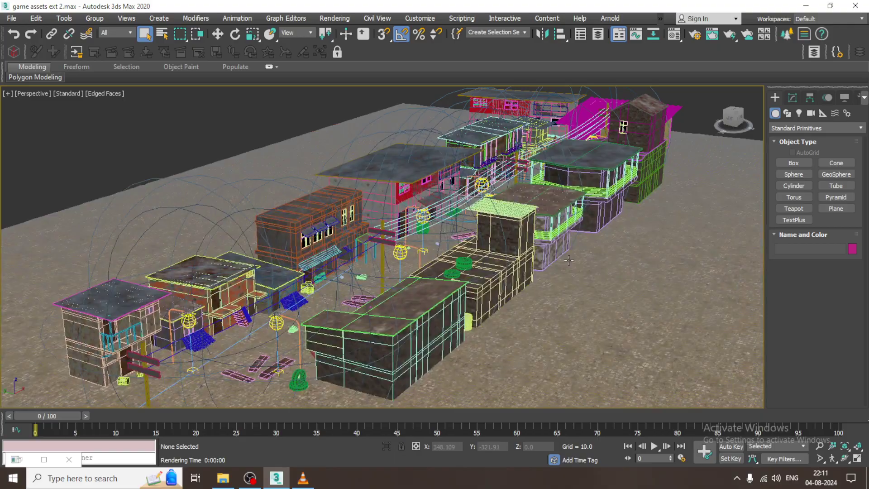
pyautogui.press('w')
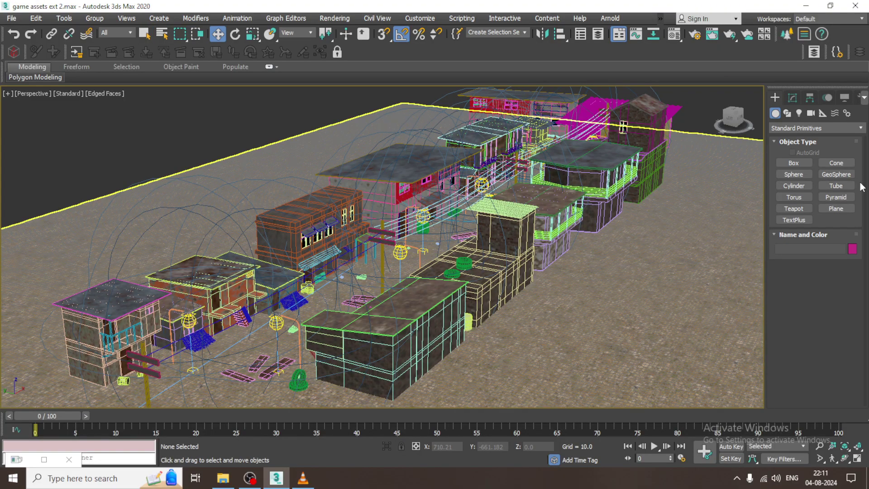
pyautogui.click(799, 113)
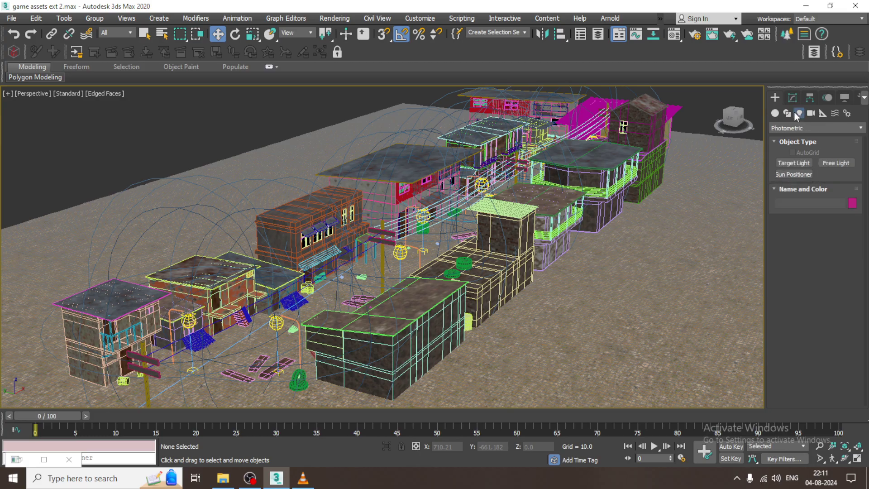
pyautogui.click(810, 131)
pyautogui.click(803, 160)
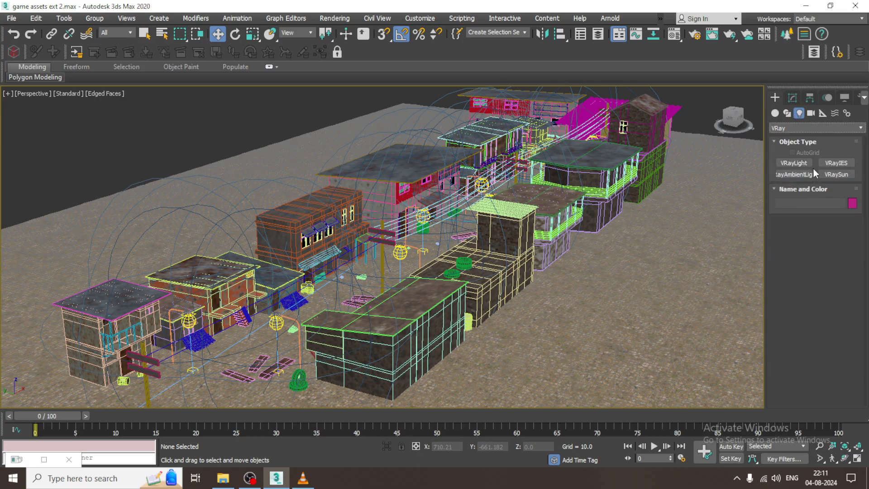
pyautogui.click(802, 164)
pyautogui.moveTo(622, 267); pyautogui.dragTo(673, 347)
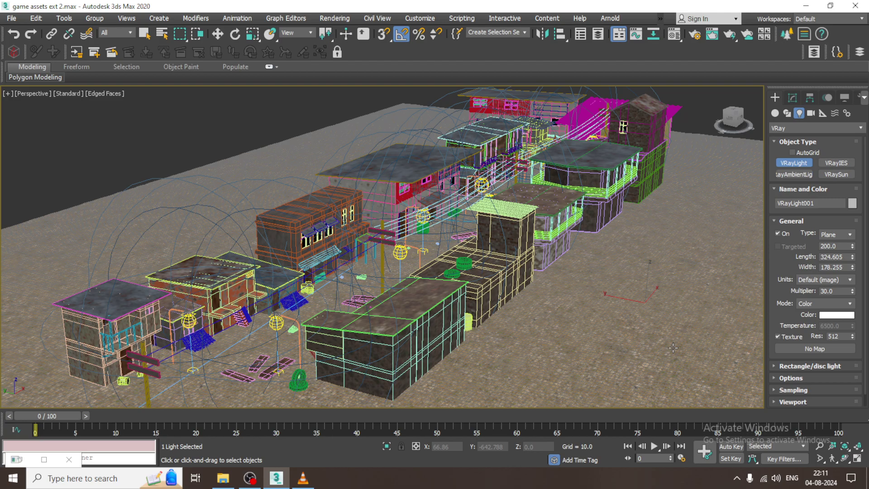
pyautogui.press('w')
pyautogui.moveTo(649, 271); pyautogui.dragTo(650, 195)
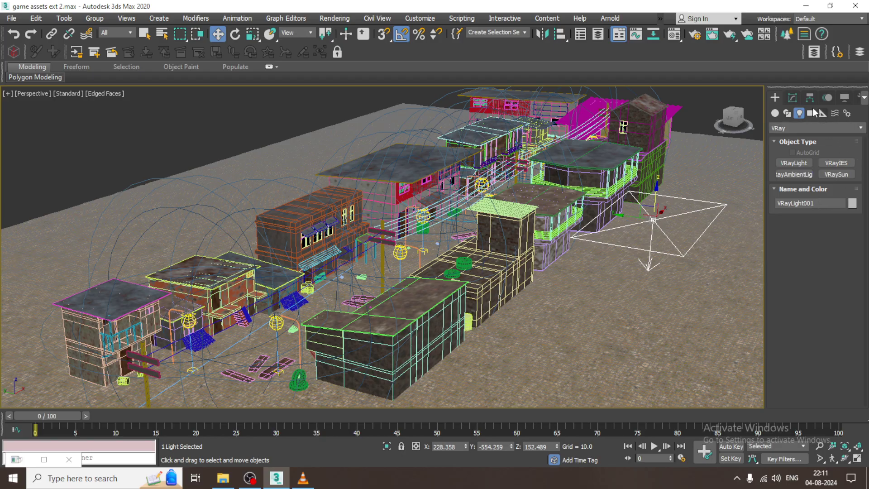
# Step: Change the new V-Ray light's type from Plane to Dome
pyautogui.click(793, 97)
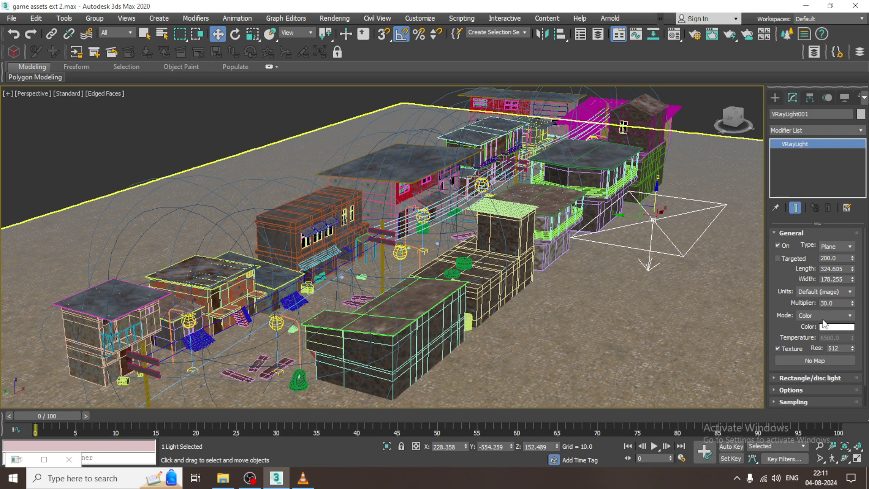
pyautogui.click(837, 246)
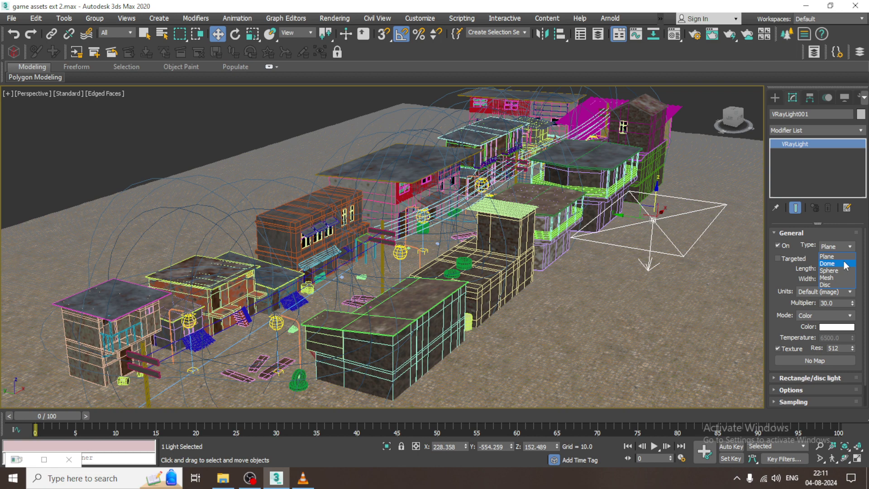
pyautogui.click(844, 264)
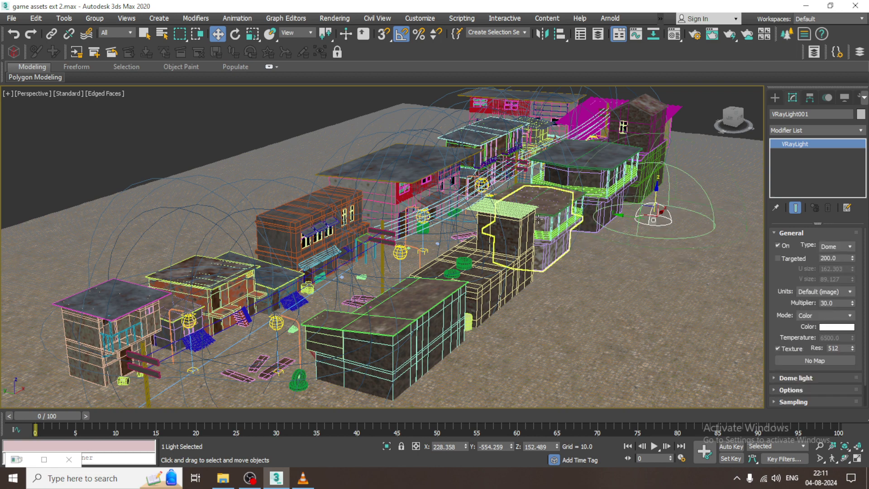
# Step: Try coloring the dome light in Temperature mode with a value of 30000
pyautogui.click(835, 317)
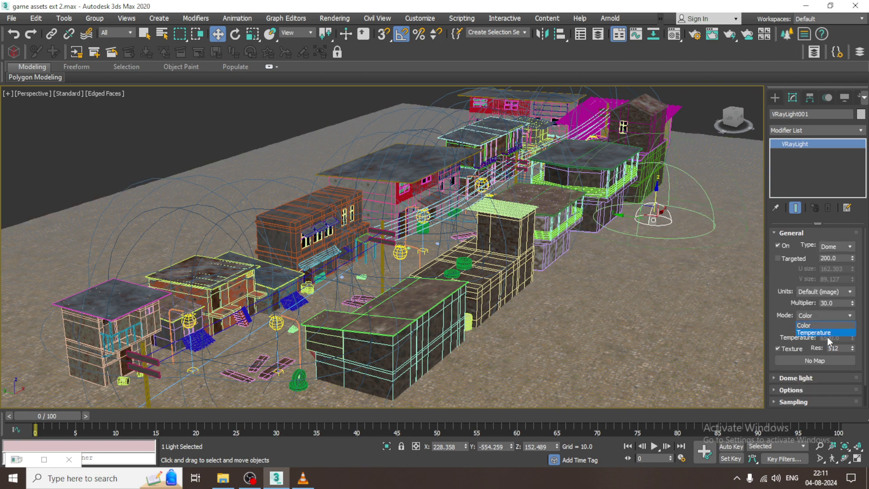
pyautogui.click(828, 337)
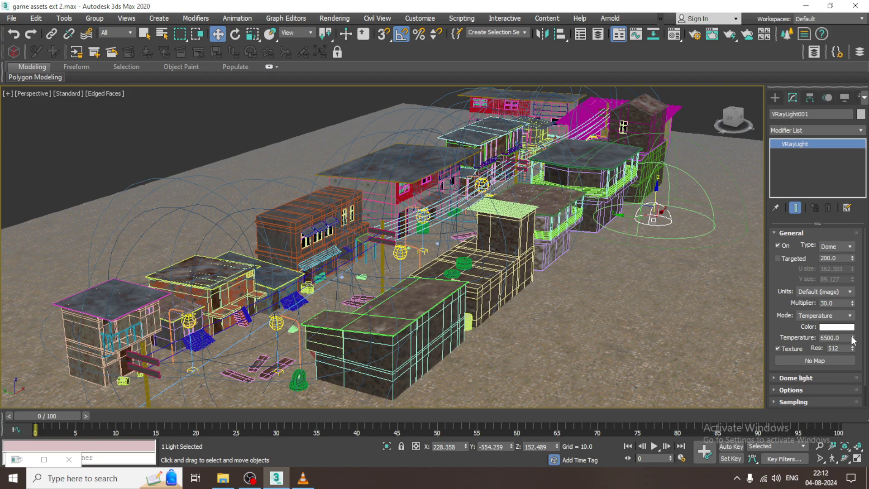
pyautogui.moveTo(853, 339); pyautogui.dragTo(854, 302)
pyautogui.moveTo(854, 259); pyautogui.dragTo(850, 140)
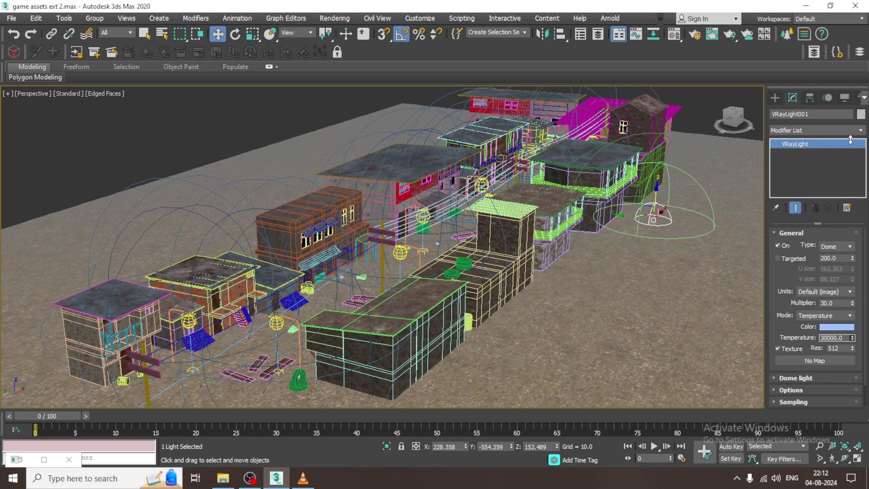
# Step: Return the dome light to Color mode and set a very dark navy color of Red 0, Green 1, Blue 10
pyautogui.click(849, 319)
pyautogui.click(829, 324)
pyautogui.click(836, 327)
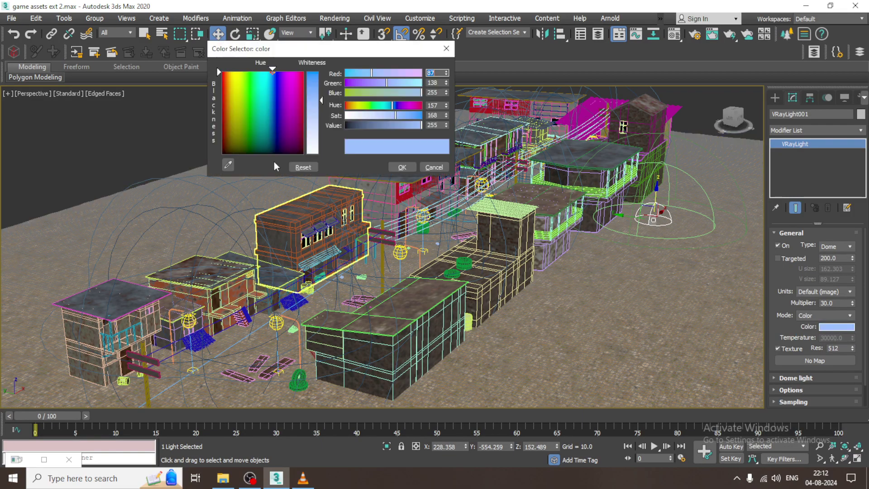
pyautogui.moveTo(297, 135); pyautogui.dragTo(275, 152)
pyautogui.moveTo(321, 125); pyautogui.dragTo(321, 70)
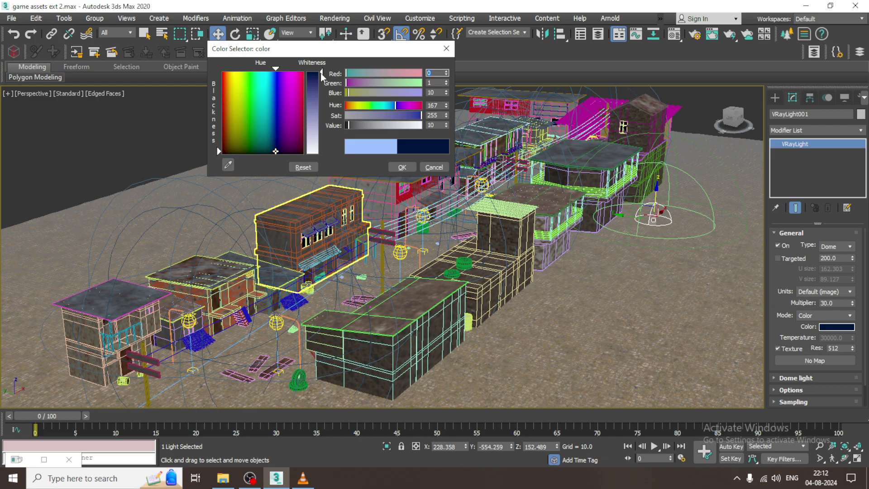
pyautogui.click(408, 170)
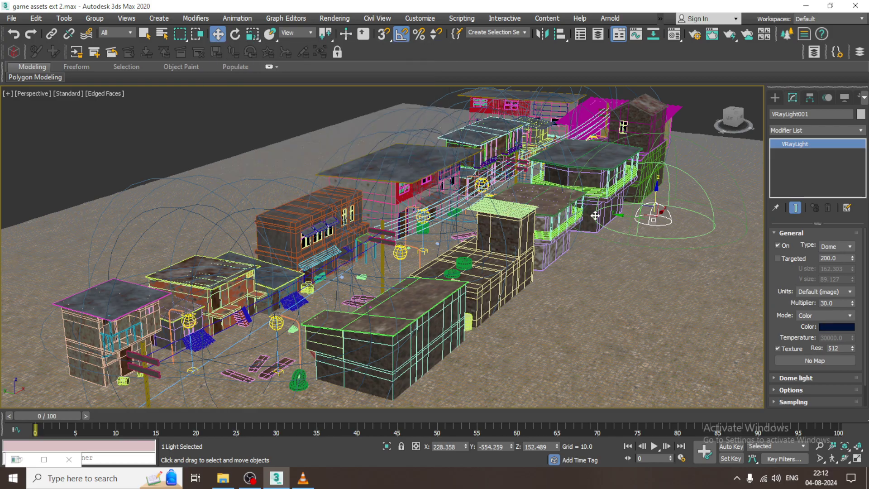
# Step: Move the dome light above the buildings, to about Y -153 and Z 280
pyautogui.moveTo(630, 218); pyautogui.dragTo(460, 182)
pyautogui.keyDown('alt'); pyautogui.moveTo(459, 185); pyautogui.dragTo(488, 171, button='middle'); pyautogui.keyUp('alt')
pyautogui.moveTo(480, 170); pyautogui.dragTo(481, 111)
pyautogui.keyDown('alt'); pyautogui.moveTo(481, 112); pyautogui.dragTo(489, 117, button='middle'); pyautogui.keyUp('alt')
pyautogui.moveTo(450, 127); pyautogui.dragTo(410, 122)
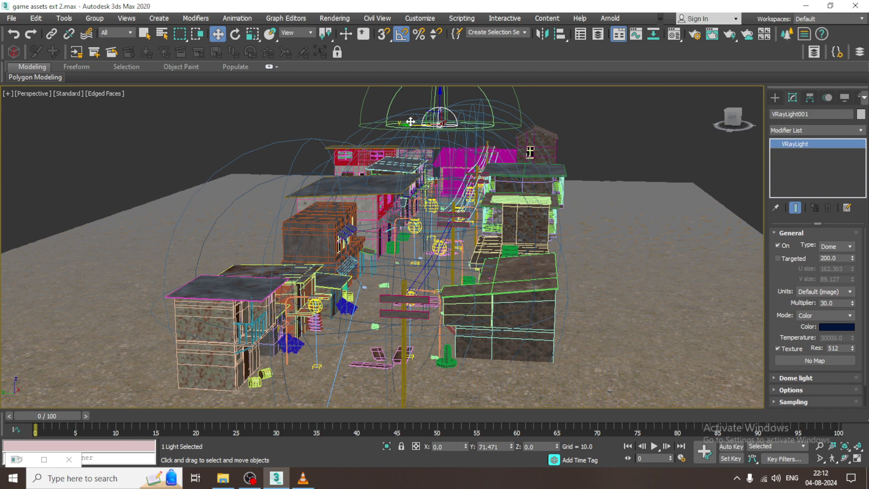
# Step: Render the PhysCamera001 view to check the dome light's effect and close the frame buffer
pyautogui.hotkey('alt', 'w')
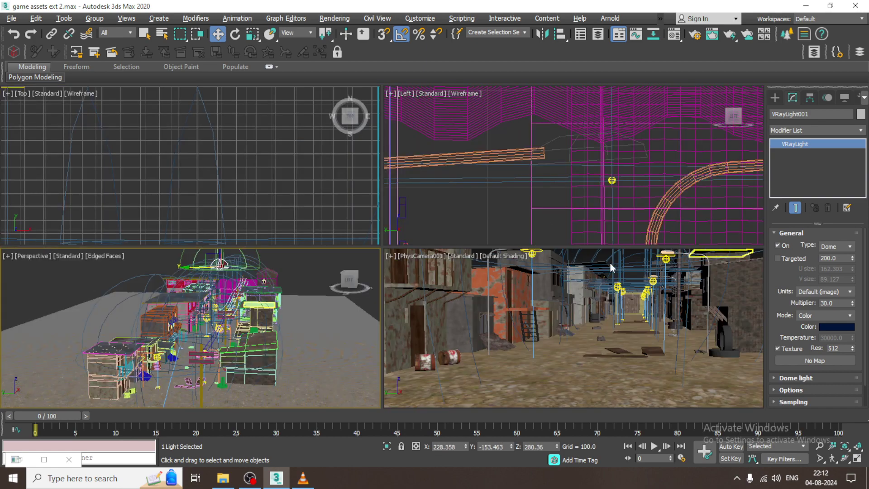
pyautogui.click(590, 258)
pyautogui.hotkey('alt', 'w')
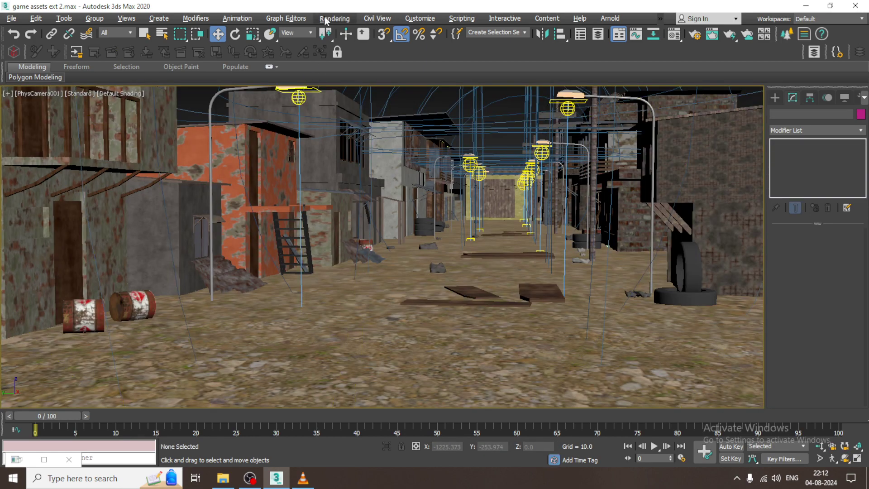
pyautogui.click(325, 18)
pyautogui.click(349, 38)
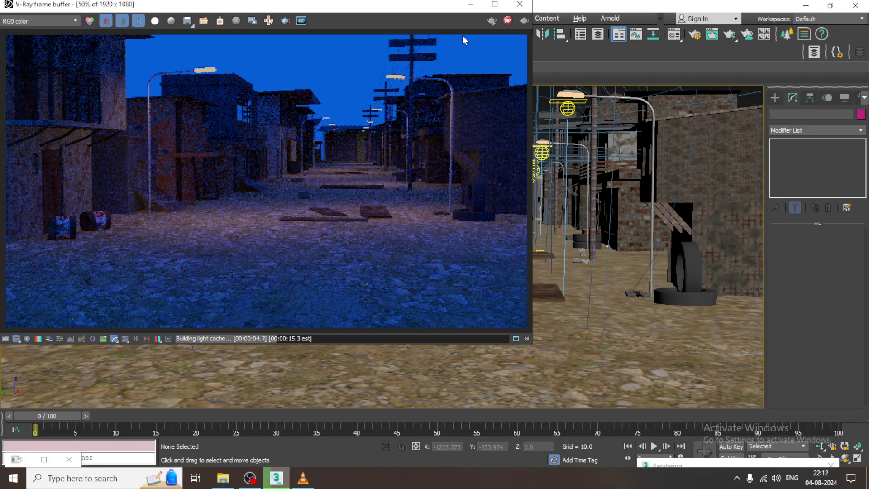
pyautogui.click(519, 4)
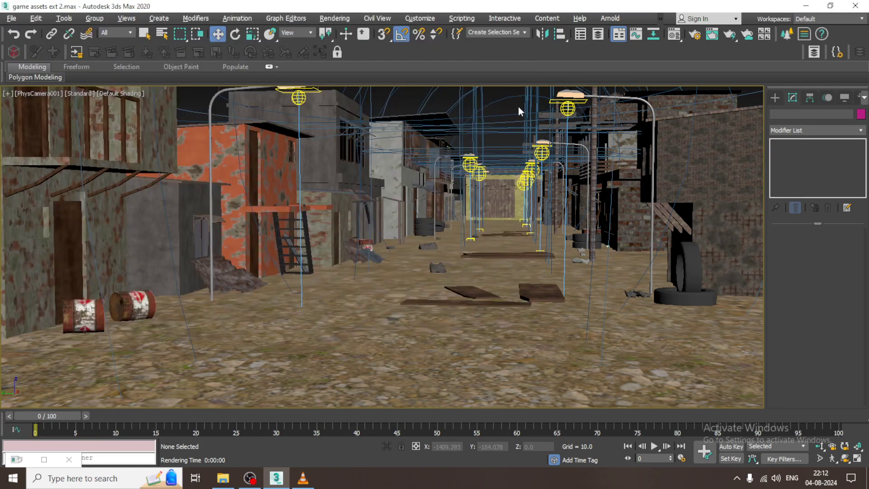
# Step: Select the dome light above the street and set its multiplier to 2
pyautogui.hotkey('alt', 'w')
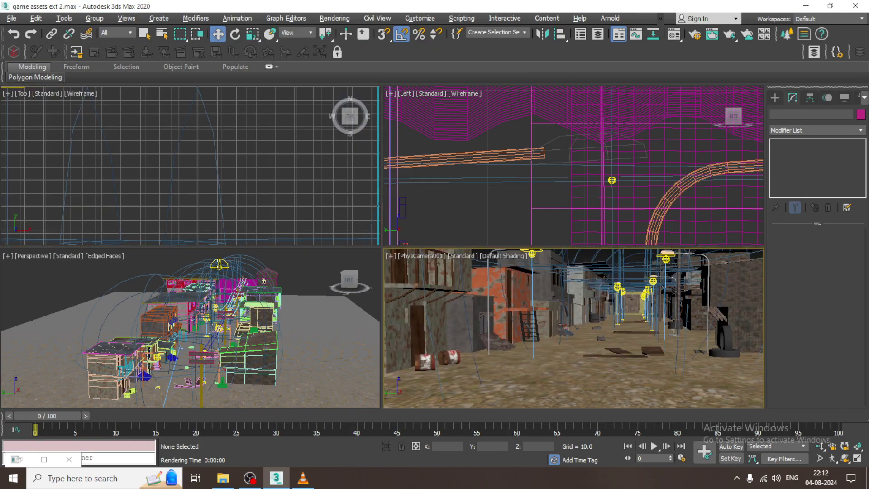
pyautogui.click(219, 264)
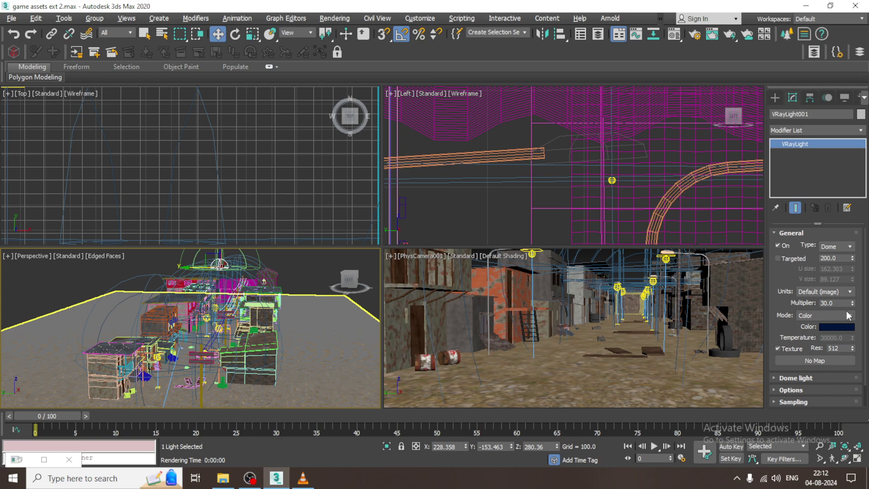
pyautogui.moveTo(852, 305); pyautogui.dragTo(853, 326)
pyautogui.write('2')
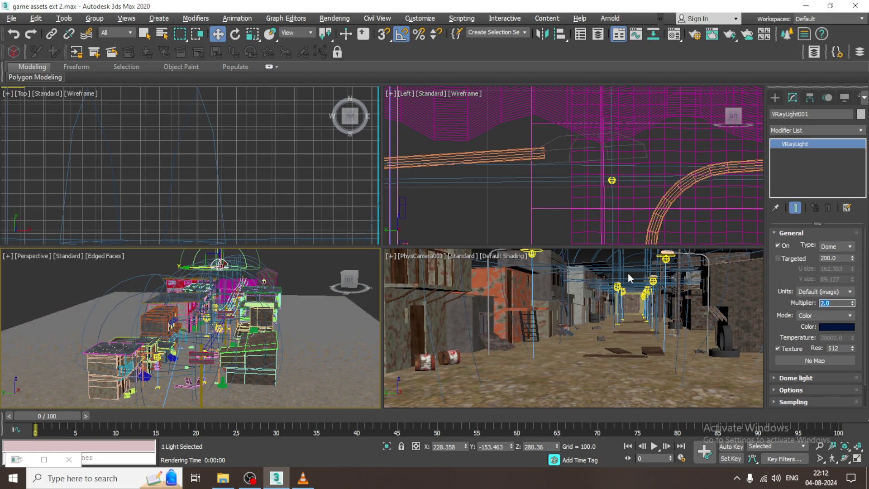
# Step: Render the camera view again to check the dimmer dome light, then stop the render and close the frame buffer
pyautogui.click(623, 259)
pyautogui.hotkey('alt', 'w')
pyautogui.hotkey('shift', 'q')
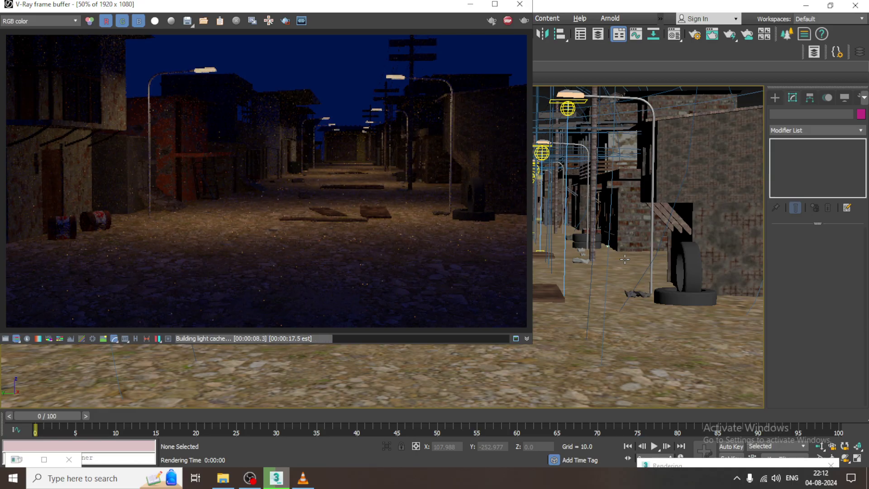
pyautogui.click(508, 20)
pyautogui.click(520, 4)
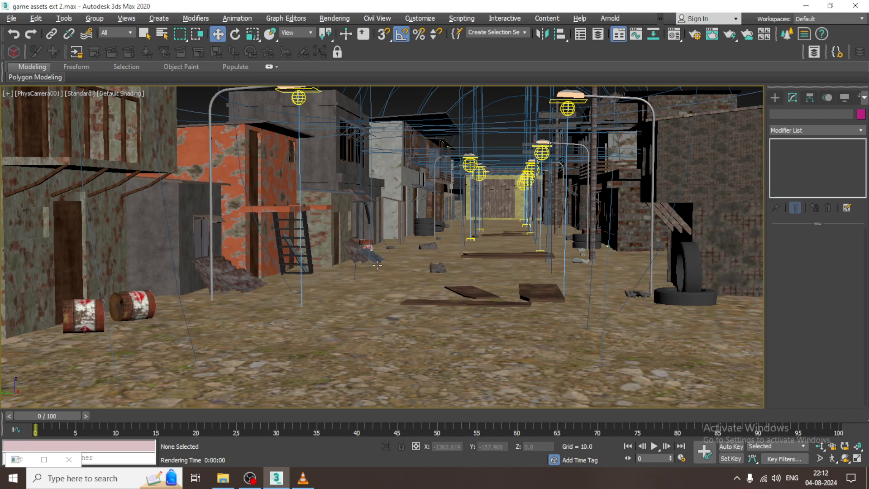
# Step: Move the dome light to the street's far end at about Z 359 and make two copies of it spaced along the street
pyautogui.hotkey('alt', 'w')
pyautogui.keyDown('alt'); pyautogui.moveTo(279, 345); pyautogui.dragTo(190, 380, button='middle'); pyautogui.keyUp('alt')
pyautogui.hotkey('alt', 'w')
pyautogui.moveTo(602, 135); pyautogui.dragTo(482, 215, button='middle')
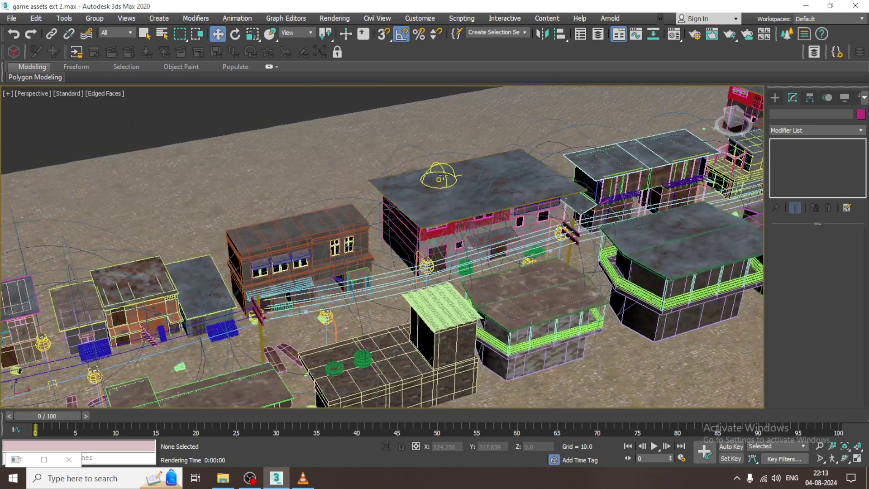
pyautogui.click(439, 180)
pyautogui.scroll(-10, 441, 181)
pyautogui.scroll(2, 445, 182)
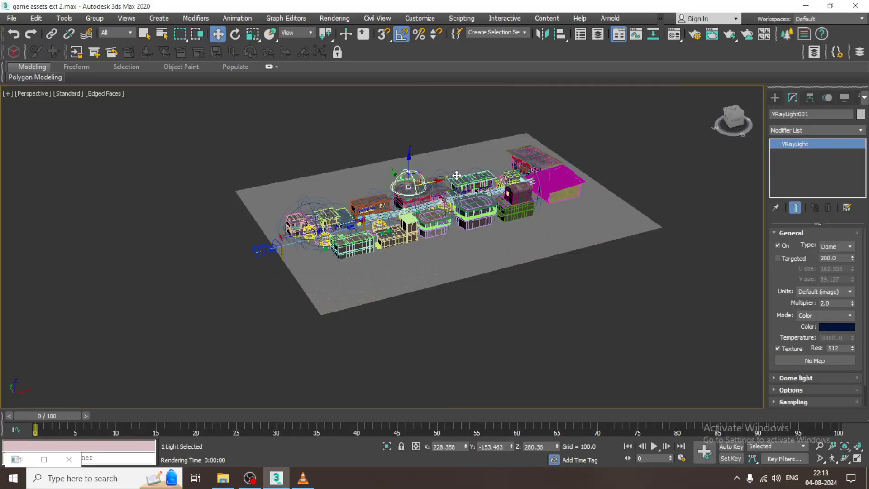
pyautogui.moveTo(445, 182)
pyautogui.mouseDown()
pyautogui.moveTo(529, 149)
pyautogui.moveTo(544, 154)
pyautogui.moveTo(543, 136)
pyautogui.moveTo(392, 168)
pyautogui.moveTo(467, 165)
pyautogui.mouseUp()
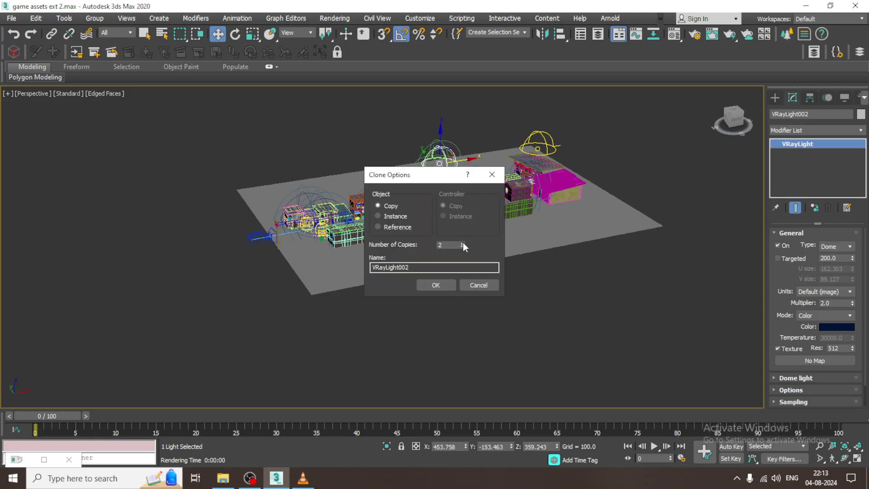
pyautogui.click(442, 285)
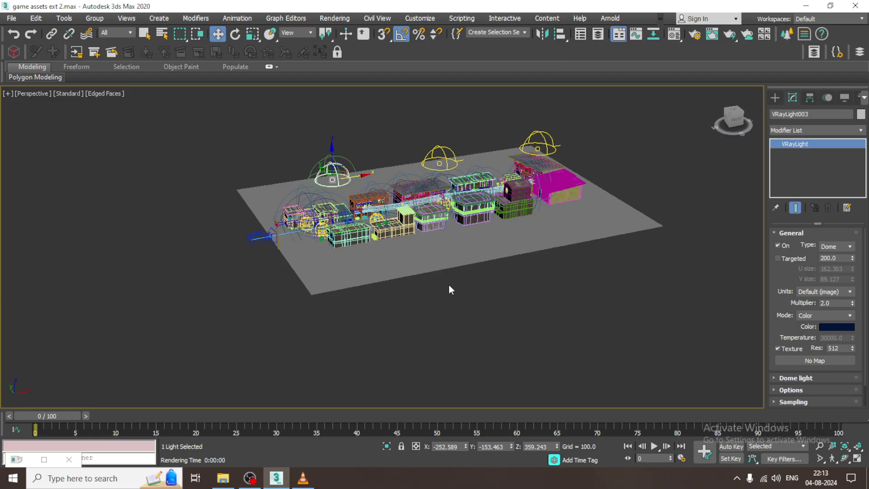
# Step: Render the PhysCamera001 view to check the three dome lights, then stop the render and close the frame buffer
pyautogui.hotkey('alt', 'w')
pyautogui.click(611, 283)
pyautogui.hotkey('alt', 'w')
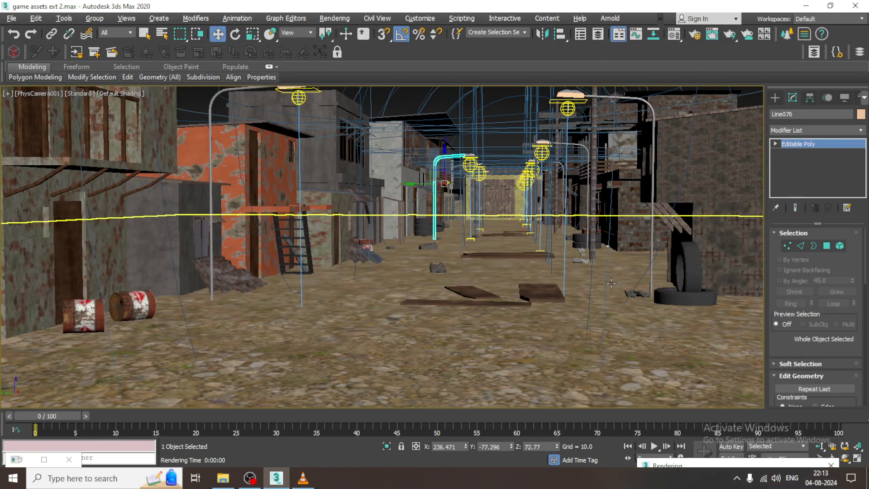
pyautogui.hotkey('shift', 'q')
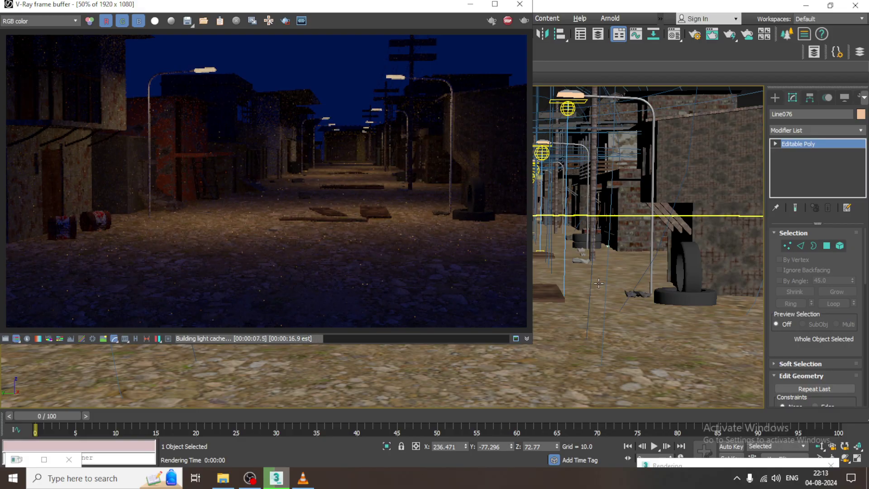
pyautogui.press('Escape')
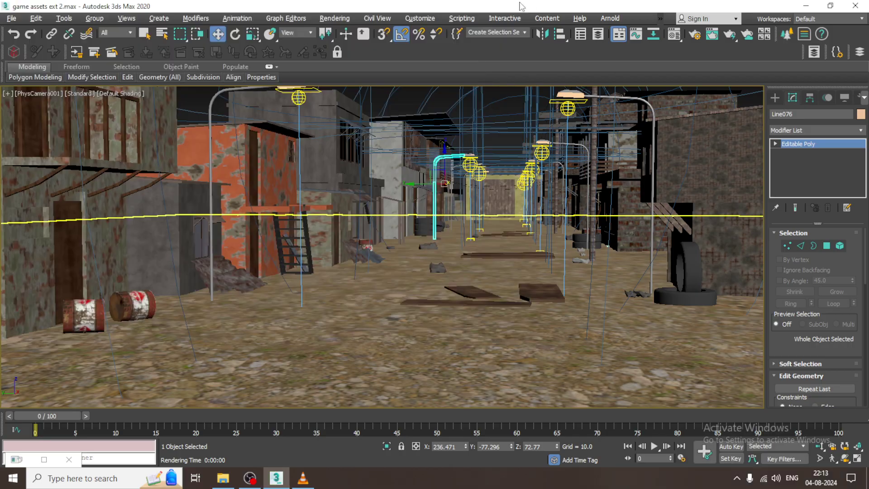
pyautogui.click(520, 4)
# Step: Delete the two copied dome lights above the street, keeping the one at the far end
pyautogui.hotkey('alt', 'w')
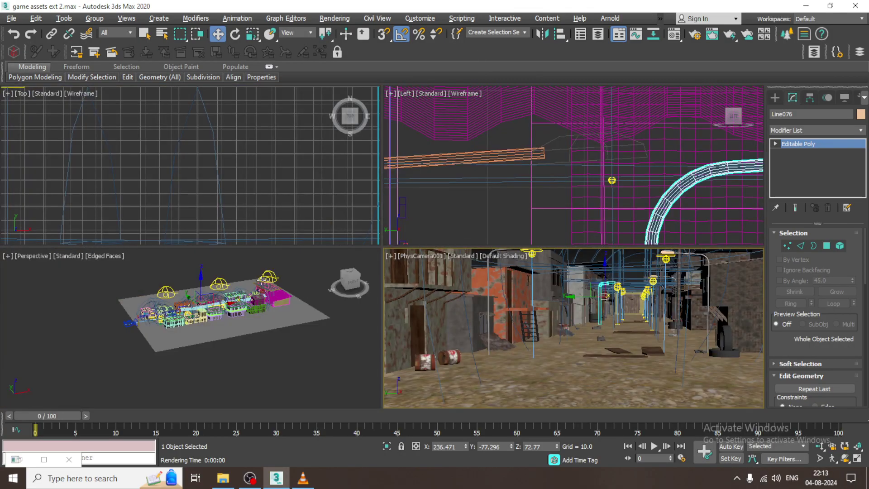
pyautogui.click(221, 283)
pyautogui.click(220, 284)
pyautogui.press('Delete')
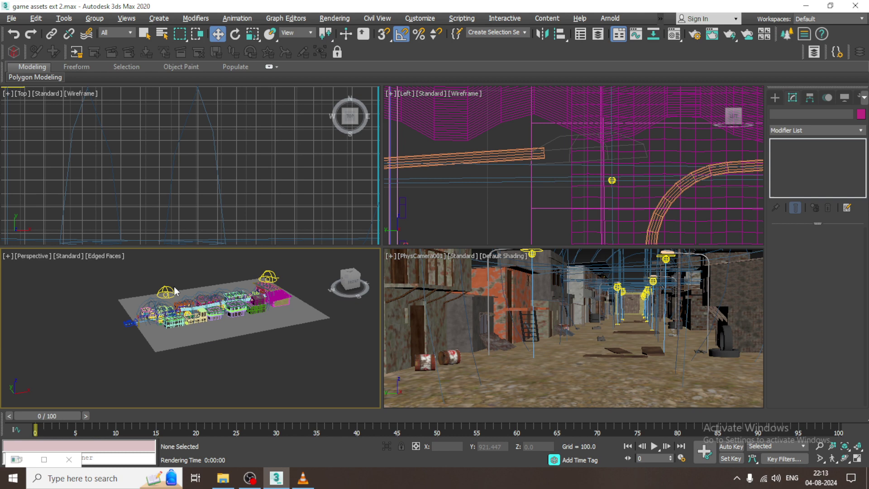
pyautogui.click(167, 291)
pyautogui.press('Delete')
# Step: Select the remaining dome light and set its multiplier to 5
pyautogui.click(269, 276)
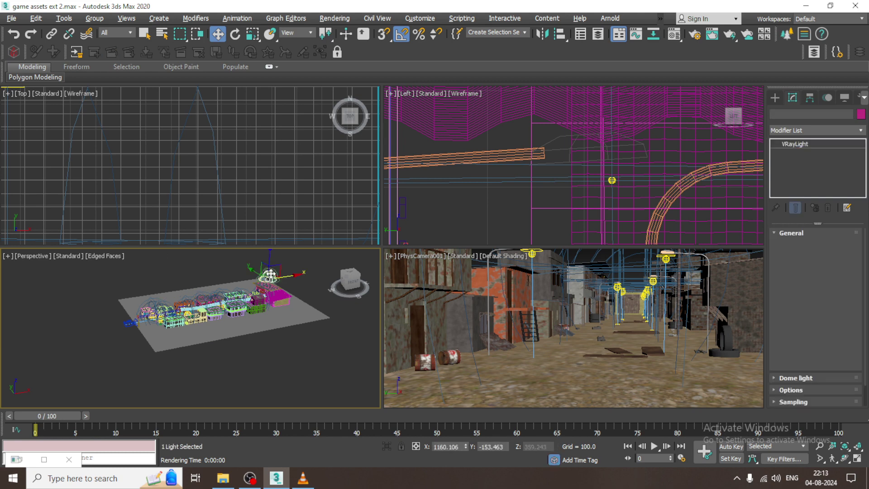
pyautogui.moveTo(839, 304); pyautogui.dragTo(827, 302)
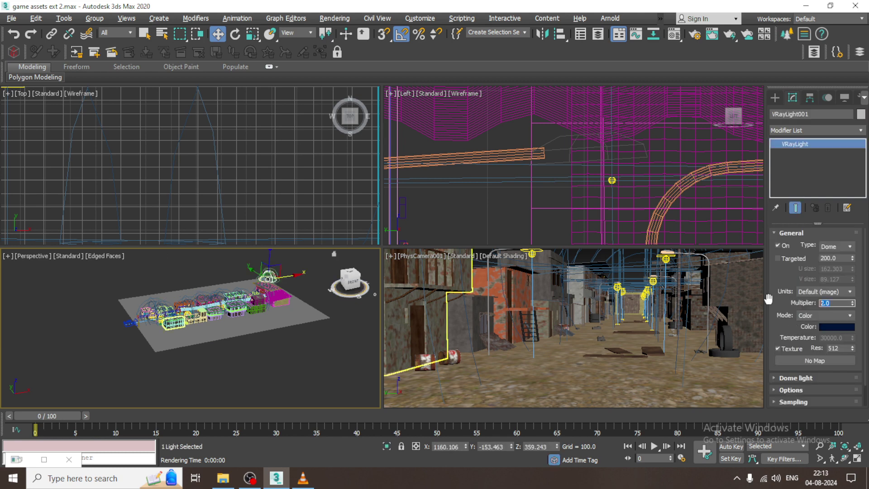
pyautogui.write('5')
pyautogui.press('Return')
# Step: Render the PhysCamera001 view to check the brighter single dome light and close the frame buffer
pyautogui.click(628, 261)
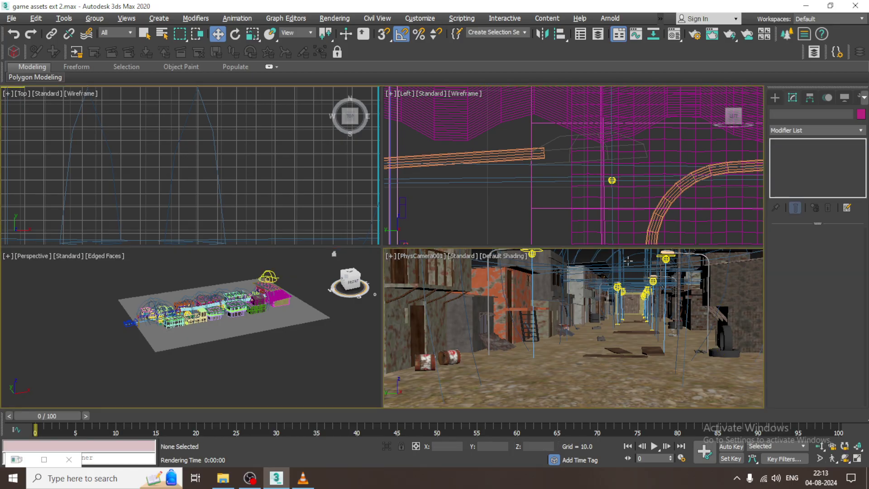
pyautogui.hotkey('alt', 'w')
pyautogui.hotkey('shift', 'q')
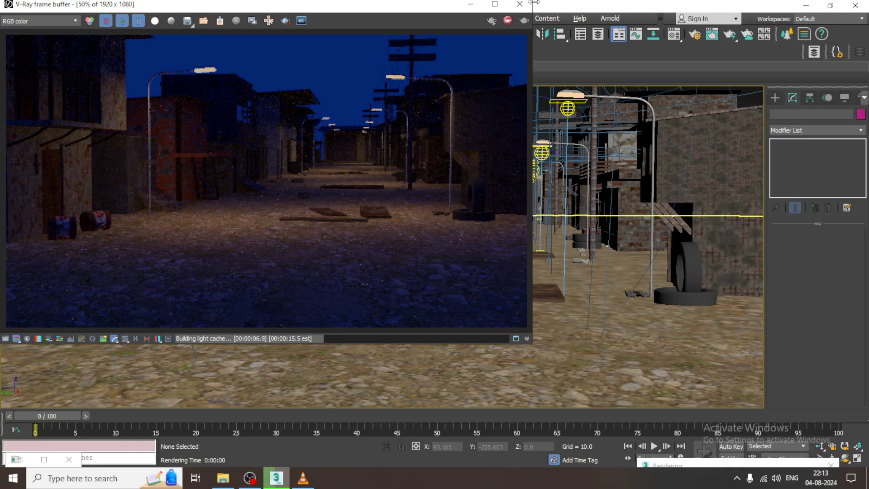
pyautogui.click(519, 4)
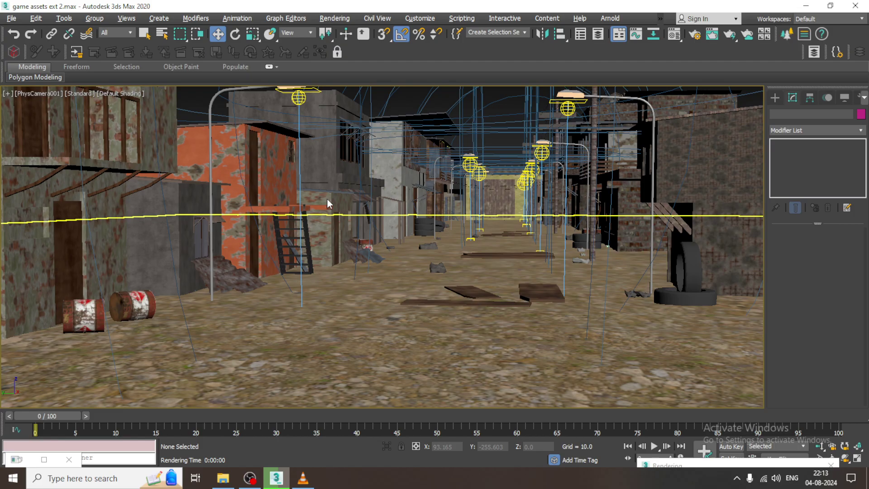
# Step: Set the dome light's multiplier to 3 and change its type to Plane
pyautogui.hotkey('alt', 'w')
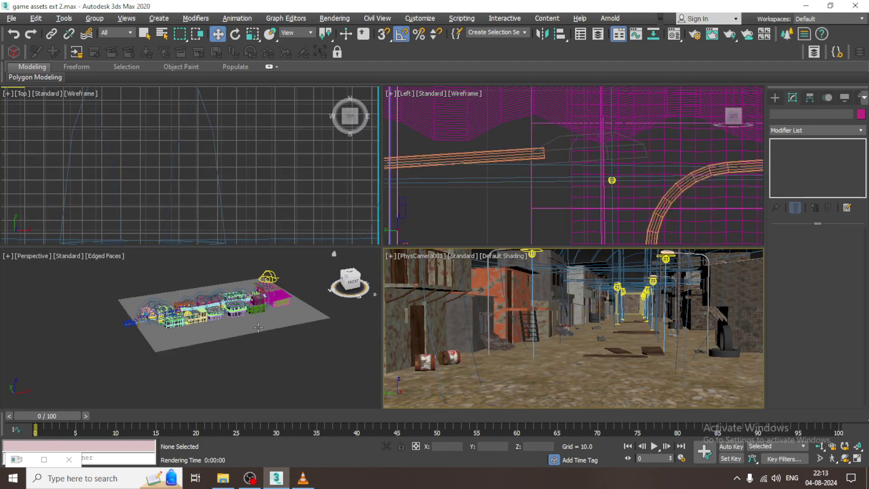
pyautogui.click(277, 279)
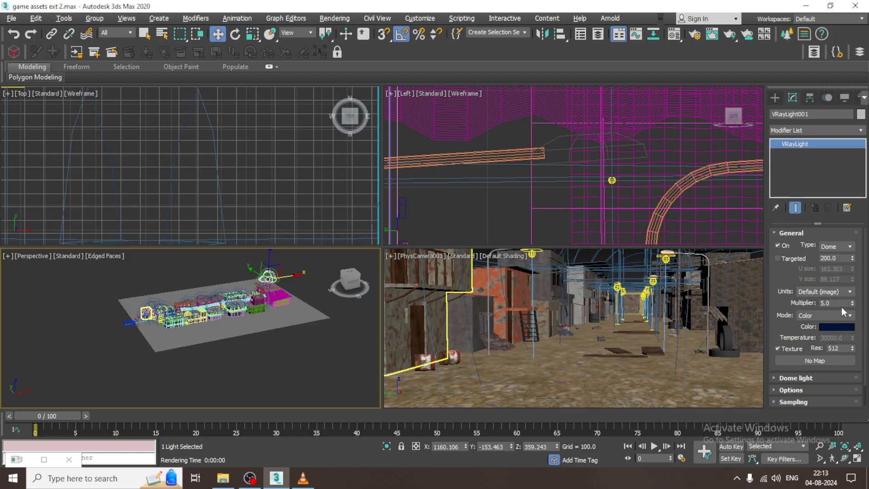
pyautogui.click(841, 303)
pyautogui.write('3')
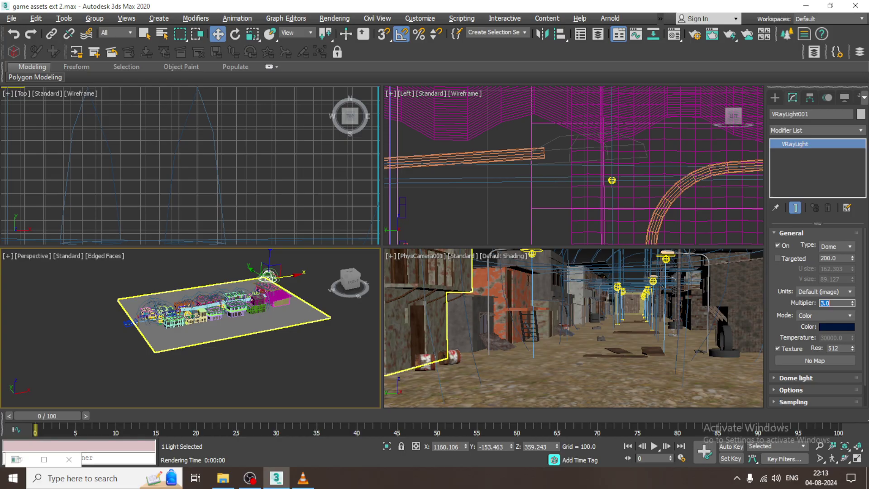
pyautogui.press('Return')
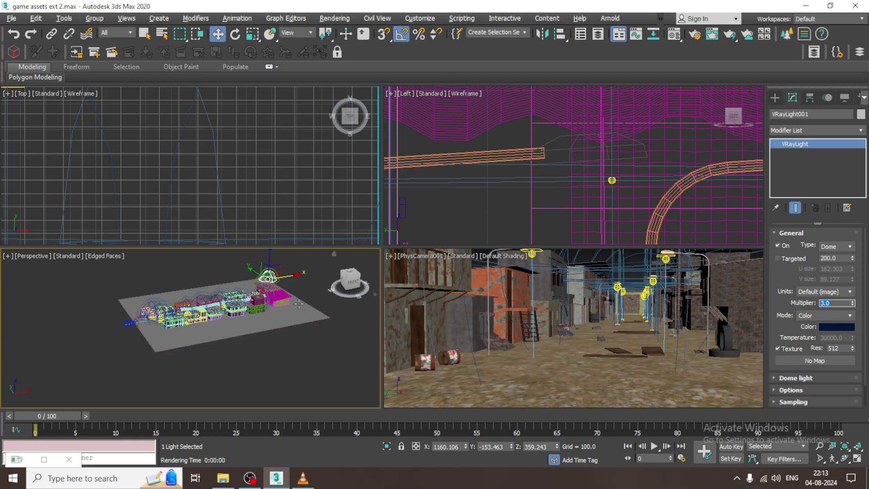
pyautogui.click(843, 246)
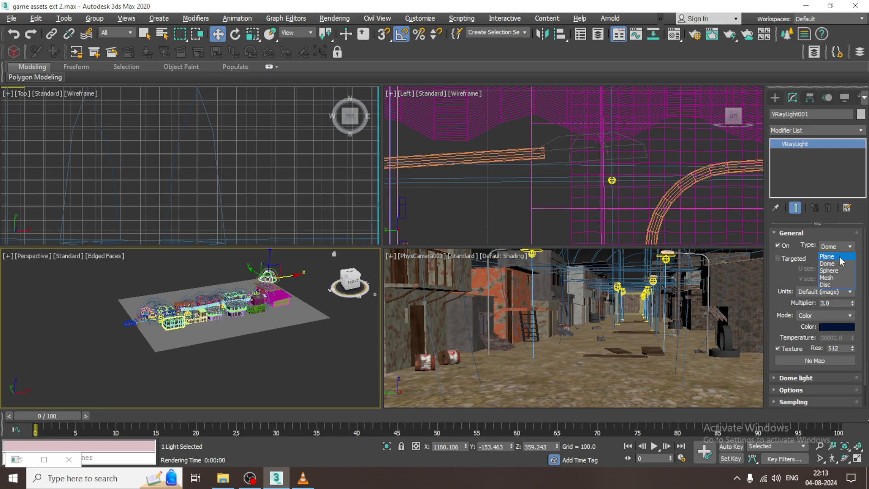
pyautogui.click(839, 257)
# Step: Scale up the plane light uniformly and move it high above the buildings, to about X 450 and Z 1004
pyautogui.press('r')
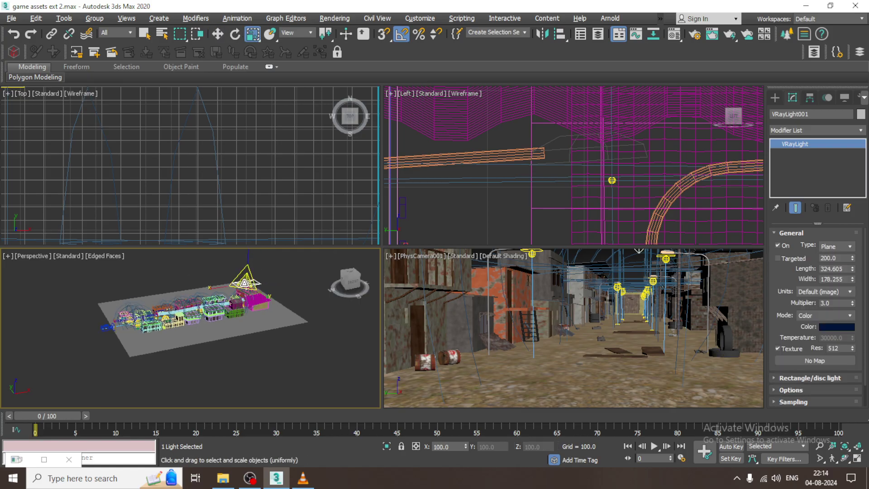
pyautogui.moveTo(244, 283); pyautogui.dragTo(244, 245)
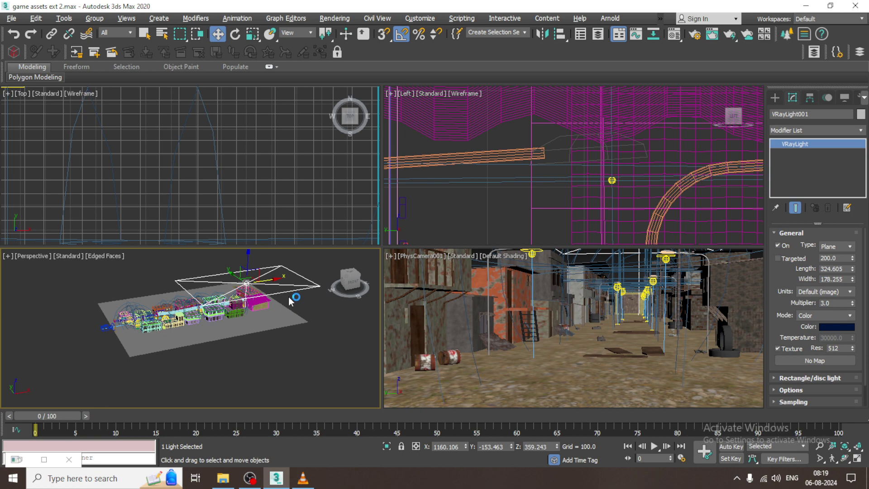
pyautogui.moveTo(291, 302); pyautogui.dragTo(285, 343, button='middle')
pyautogui.moveTo(243, 299); pyautogui.dragTo(184, 268)
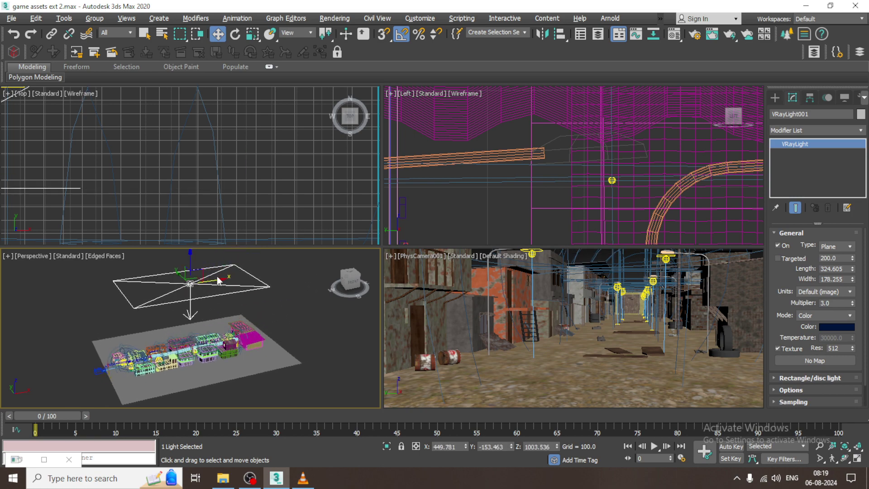
# Step: Render the PhysCamera001 view to check the plane light's effect and close the frame buffer
pyautogui.click(612, 268)
pyautogui.hotkey('alt', 'w')
pyautogui.hotkey('shift', 'q')
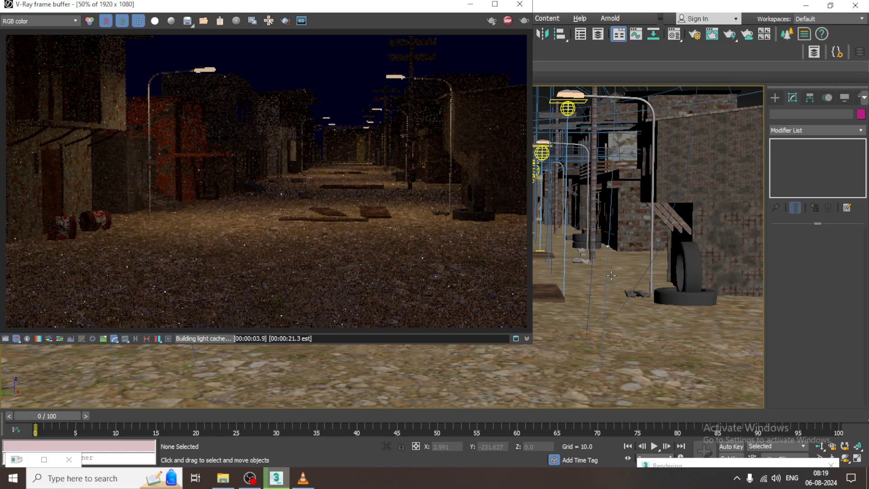
pyautogui.click(510, 8)
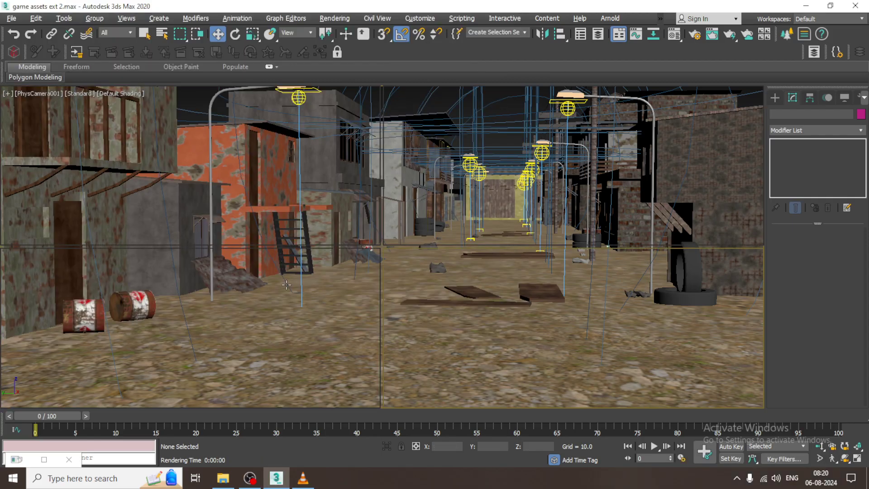
# Step: Lower the plane light to about Z 540 and shift it to one side of the street, to about Y -781
pyautogui.hotkey('alt', 'w')
pyautogui.click(218, 303)
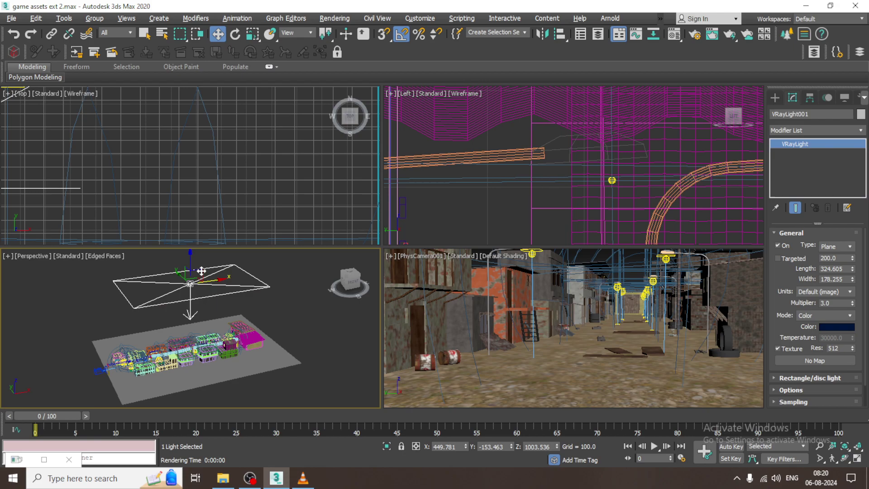
pyautogui.moveTo(201, 272); pyautogui.dragTo(203, 299)
pyautogui.keyDown('alt'); pyautogui.moveTo(221, 308); pyautogui.dragTo(252, 295, button='middle'); pyautogui.keyUp('alt')
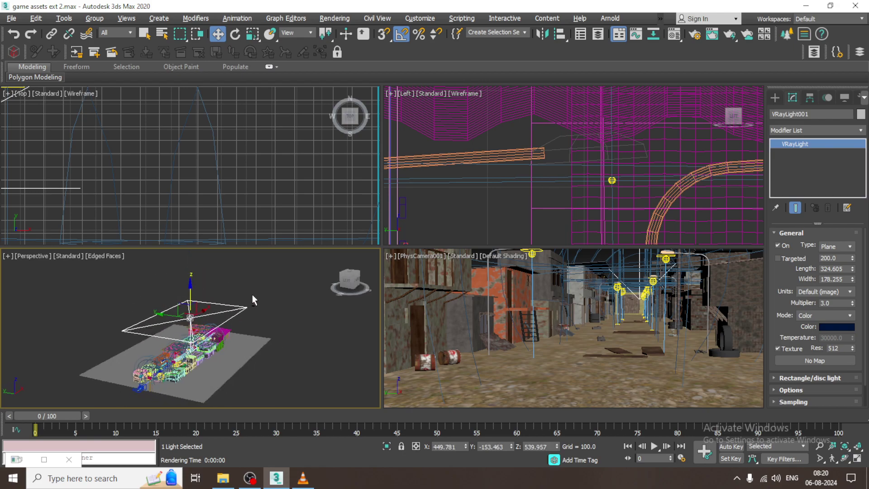
pyautogui.moveTo(178, 319); pyautogui.dragTo(305, 318)
# Step: Try to rotate the plane light to tilt it towards the buildings and turn off angle snap
pyautogui.press('e')
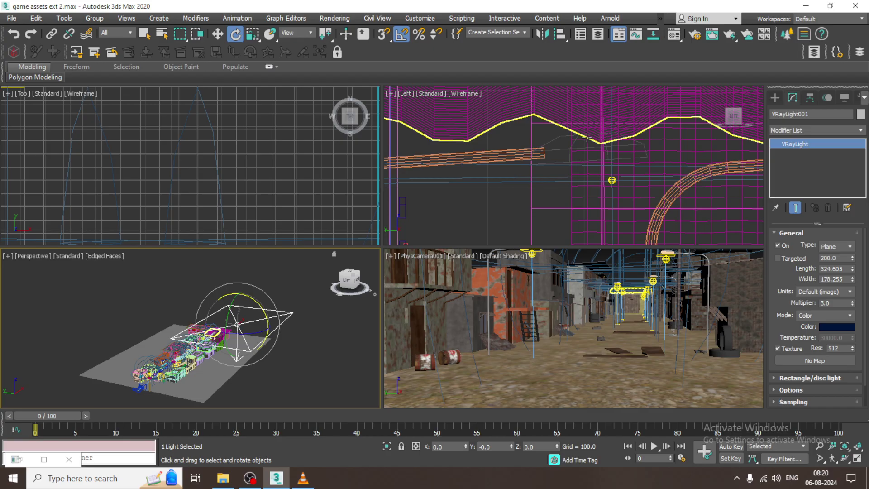
pyautogui.moveTo(257, 301); pyautogui.dragTo(278, 326)
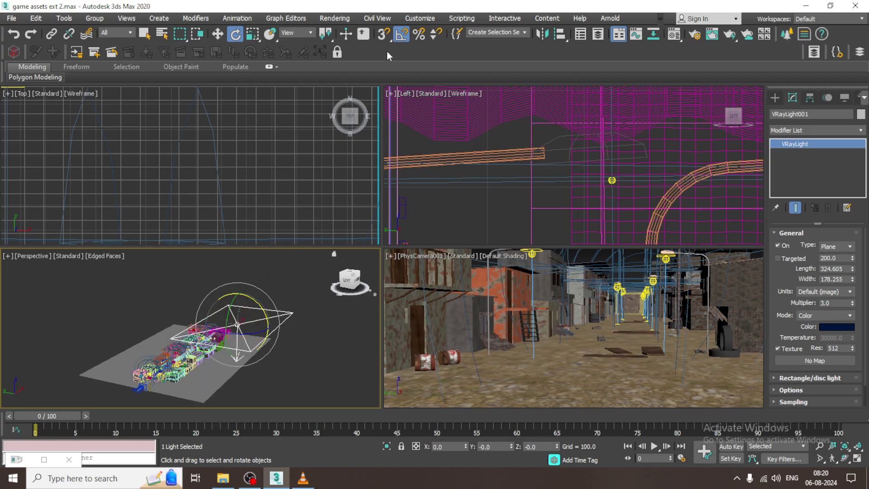
pyautogui.click(401, 35)
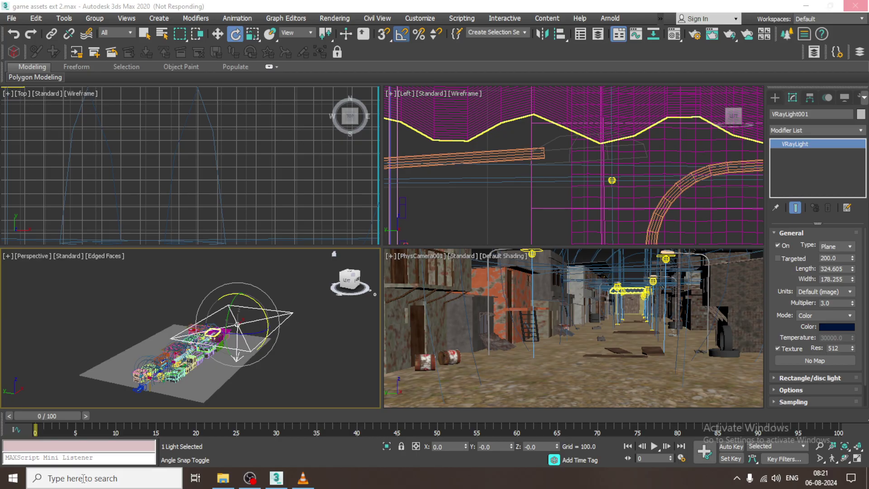
# Step: Try to launch another 3ds Max 2020 session by searching Windows for 3ds, and dismiss the search
pyautogui.click(83, 479)
pyautogui.write('3ds')
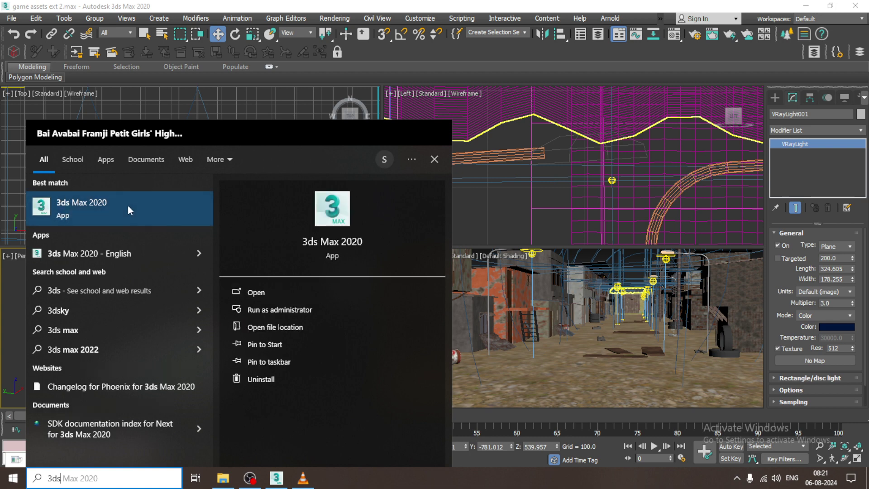
pyautogui.click(127, 206)
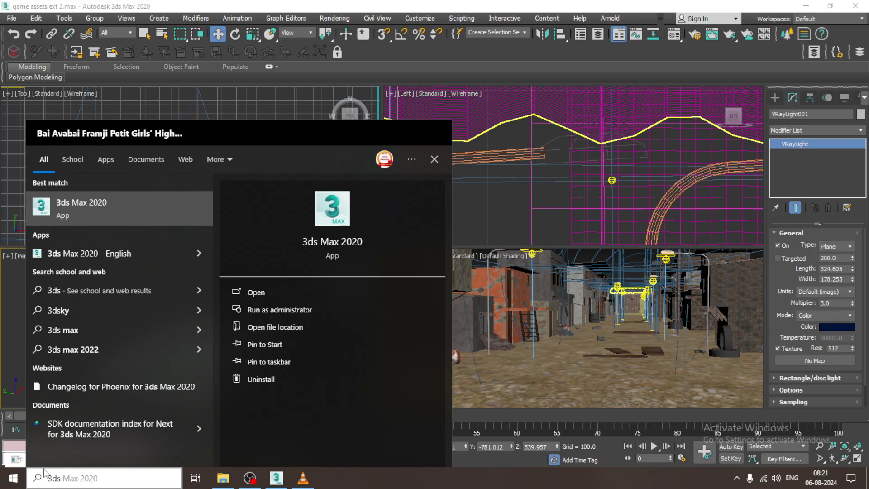
pyautogui.click(20, 480)
pyautogui.click(19, 481)
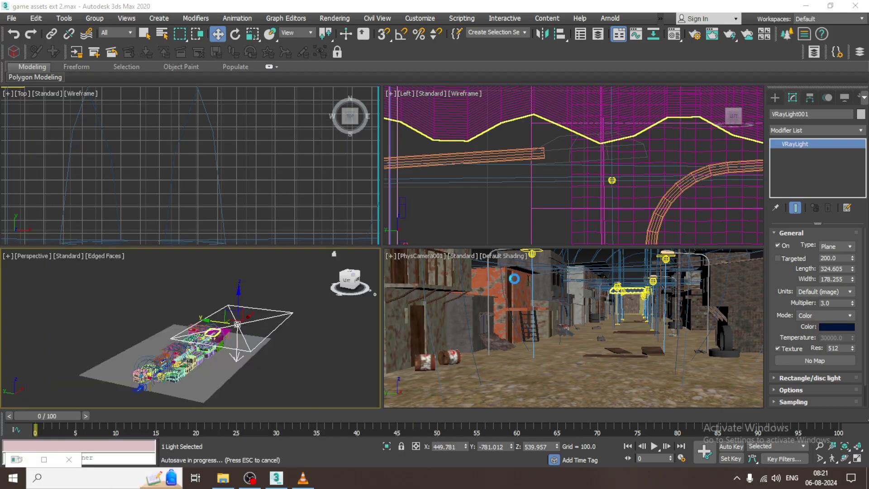
# Step: Cancel the running autosave, deselect the plane light and save the scene
pyautogui.press('Escape')
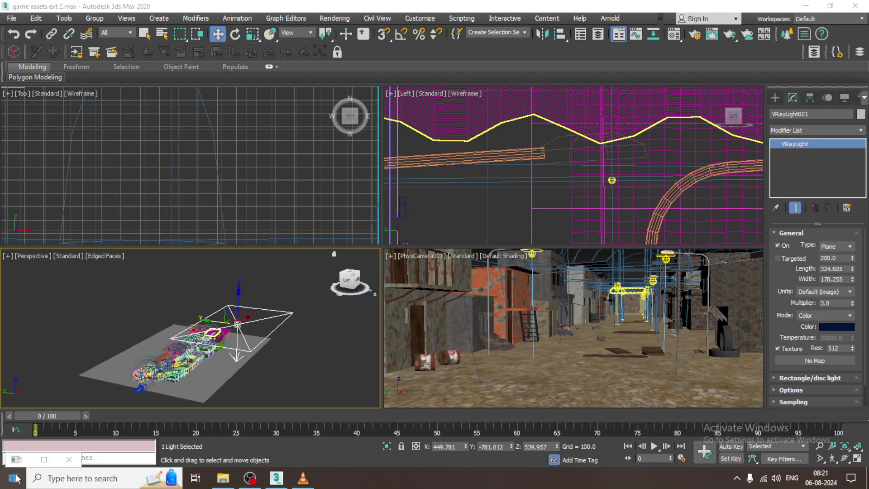
pyautogui.click(632, 259)
pyautogui.hotkey('ctrl', 's')
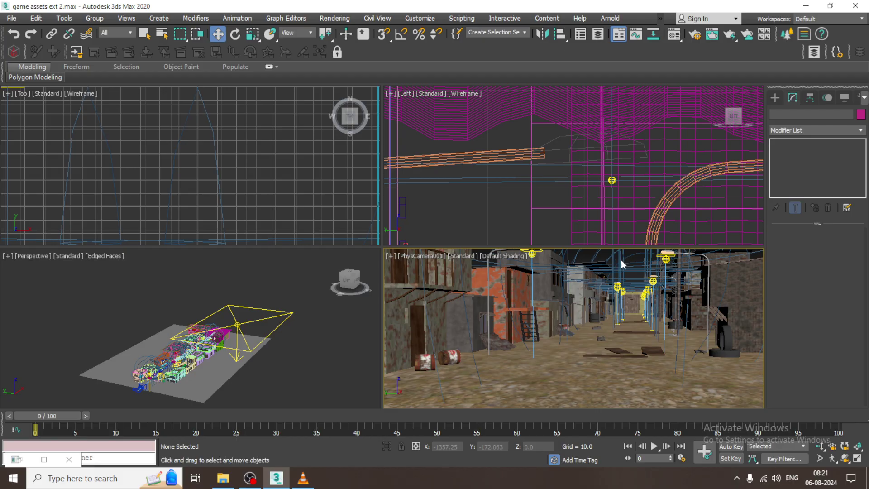
# Step: Rotate the plane light about 50 degrees around X to tilt it towards the buildings
pyautogui.click(283, 323)
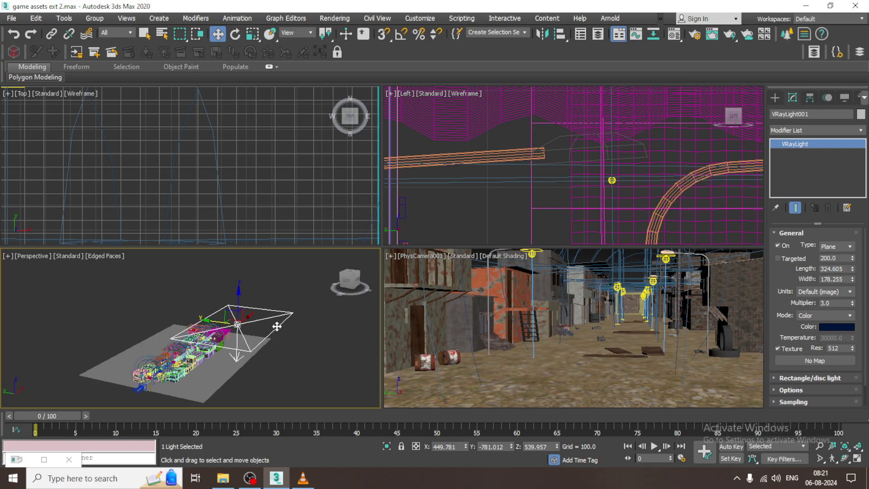
pyautogui.scroll(3, 277, 326)
pyautogui.scroll(-1, 273, 332)
pyautogui.press('e')
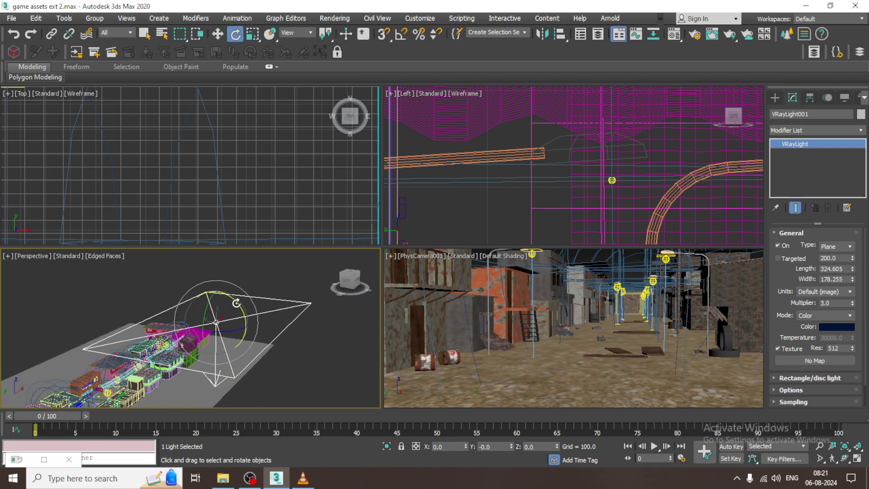
pyautogui.moveTo(237, 303); pyautogui.dragTo(268, 348)
# Step: Test-render the street camera view with the tilted plane light, then close the render
pyautogui.click(622, 264)
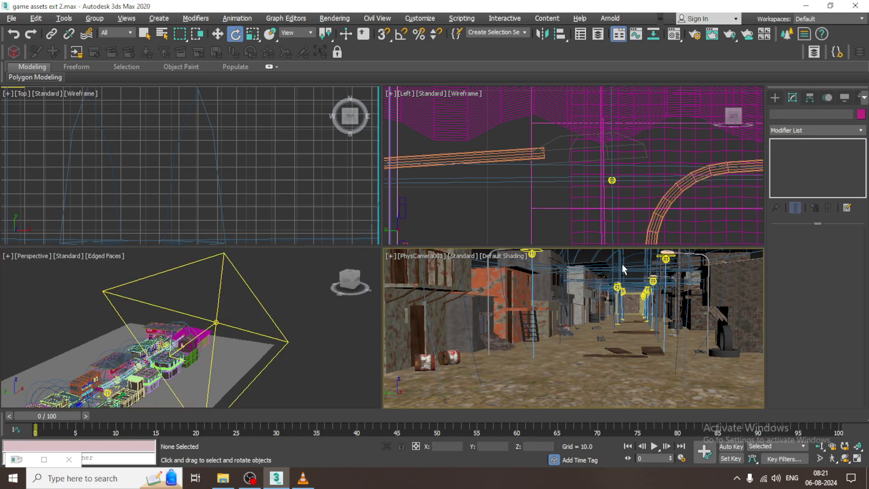
pyautogui.hotkey('alt', 'w')
pyautogui.hotkey('shift', 'q')
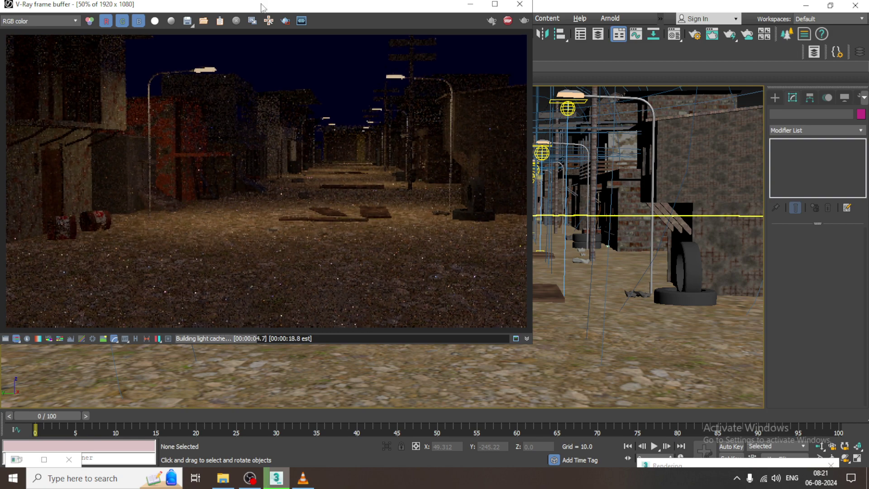
pyautogui.moveTo(263, 8); pyautogui.dragTo(400, 187)
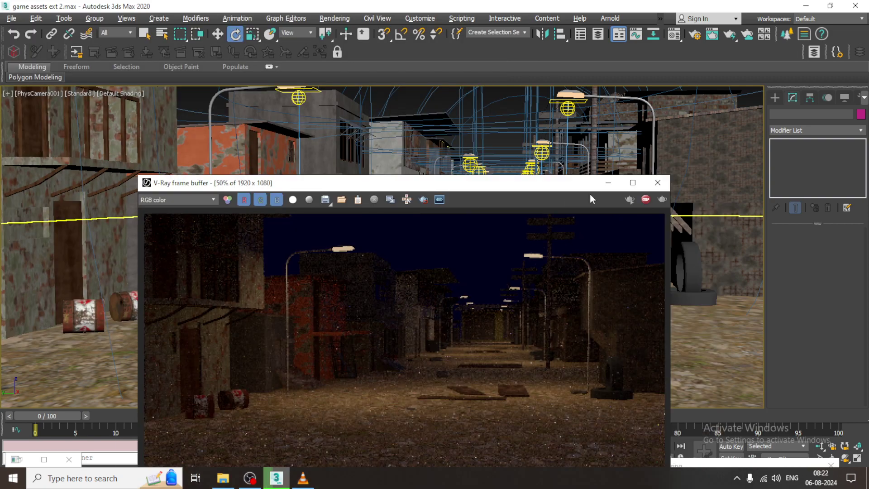
pyautogui.click(658, 182)
# Step: Return the plane light to its level orientation and change its type to Dome
pyautogui.click(355, 257)
pyautogui.hotkey('alt', 'w')
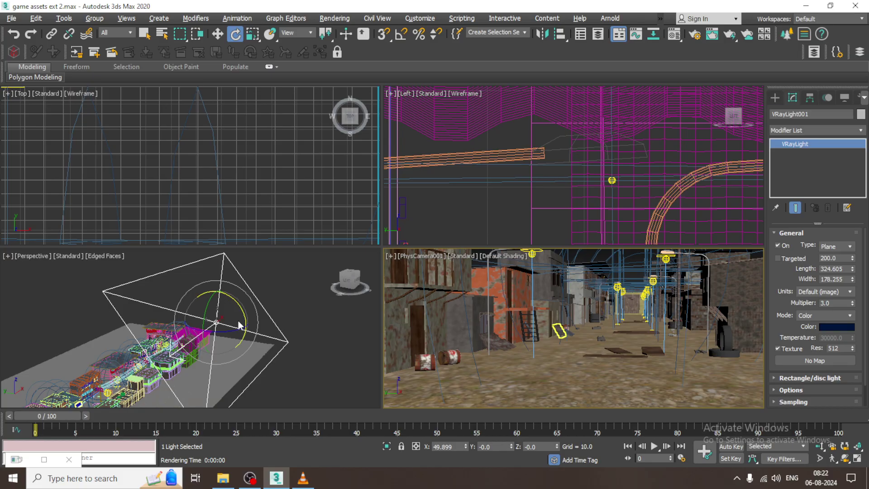
pyautogui.click(238, 320)
pyautogui.keyDown('alt'); pyautogui.moveTo(266, 318); pyautogui.dragTo(265, 321, button='middle'); pyautogui.keyUp('alt')
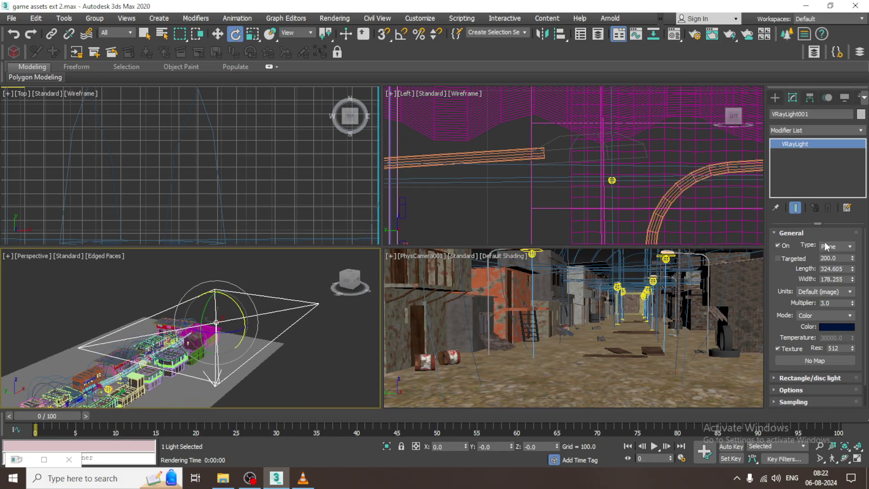
pyautogui.click(842, 245)
pyautogui.click(835, 262)
# Step: Scale the dome light down uniformly
pyautogui.moveTo(234, 326)
pyautogui.keyDown('alt'); pyautogui.mouseDown(button='middle')
pyautogui.moveTo(257, 326)
pyautogui.moveTo(244, 324)
pyautogui.mouseUp(button='middle'); pyautogui.keyUp('alt')
pyautogui.press('r')
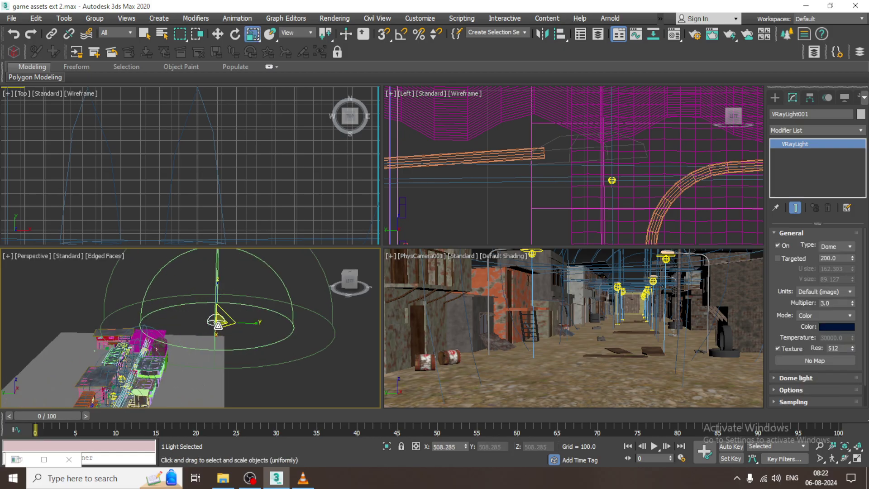
pyautogui.moveTo(219, 323); pyautogui.dragTo(260, 381)
pyautogui.press('w')
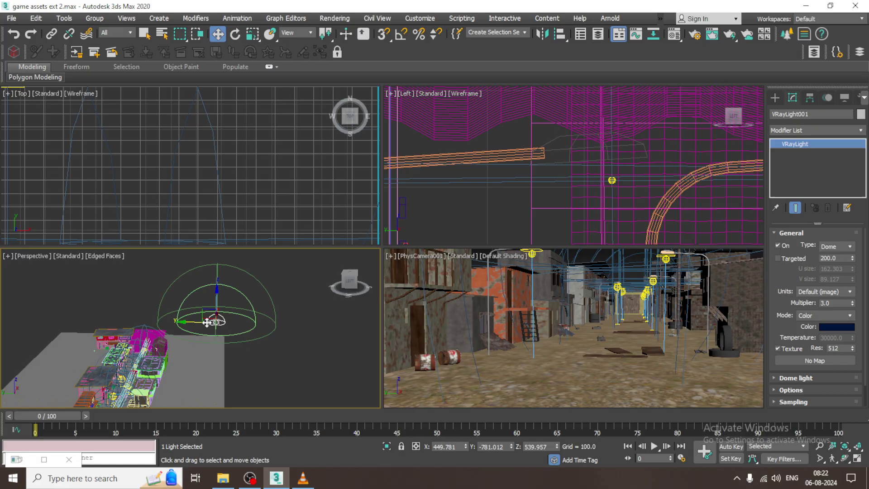
# Step: Move the dome light above the far end of the street, to about X 1106, Y -46, Z 243
pyautogui.moveTo(206, 322); pyautogui.dragTo(116, 312)
pyautogui.keyDown('alt'); pyautogui.moveTo(212, 332); pyautogui.dragTo(181, 332, button='middle'); pyautogui.keyUp('alt')
pyautogui.moveTo(136, 301); pyautogui.dragTo(260, 355)
pyautogui.keyDown('alt'); pyautogui.moveTo(205, 352); pyautogui.dragTo(229, 320, button='middle'); pyautogui.keyUp('alt')
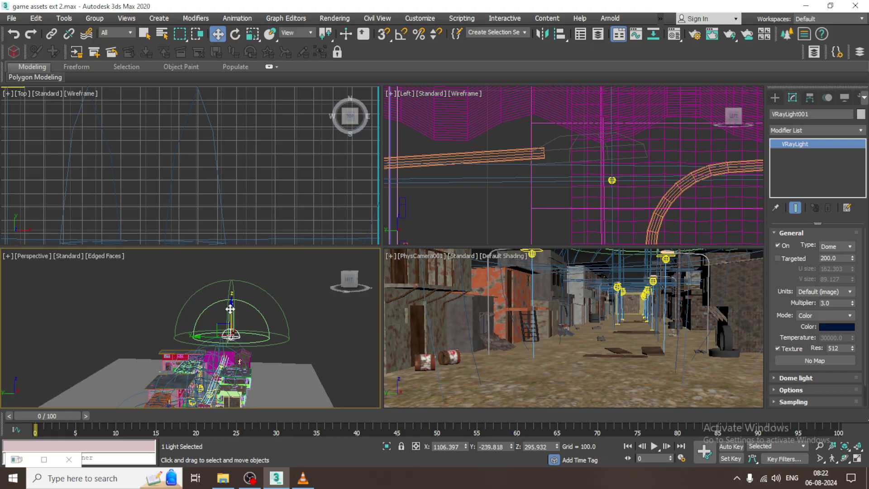
pyautogui.moveTo(228, 319); pyautogui.dragTo(212, 349)
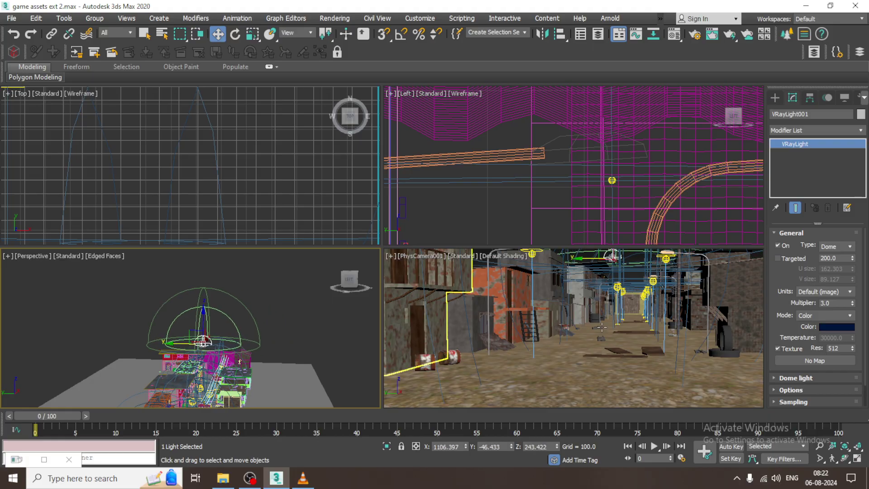
# Step: Test-render the street camera view with the dome light, then close the render
pyautogui.click(627, 285)
pyautogui.hotkey('alt', 'w')
pyautogui.hotkey('shift', 'q')
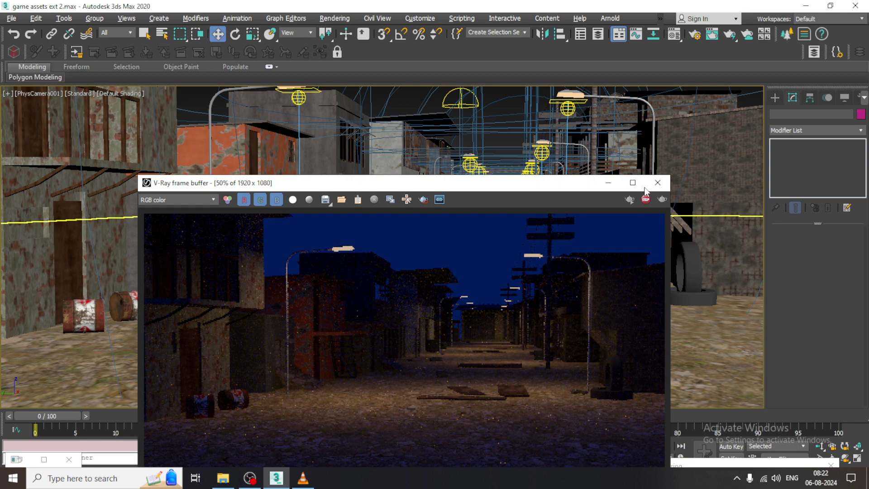
pyautogui.click(657, 182)
pyautogui.hotkey('alt', 'w')
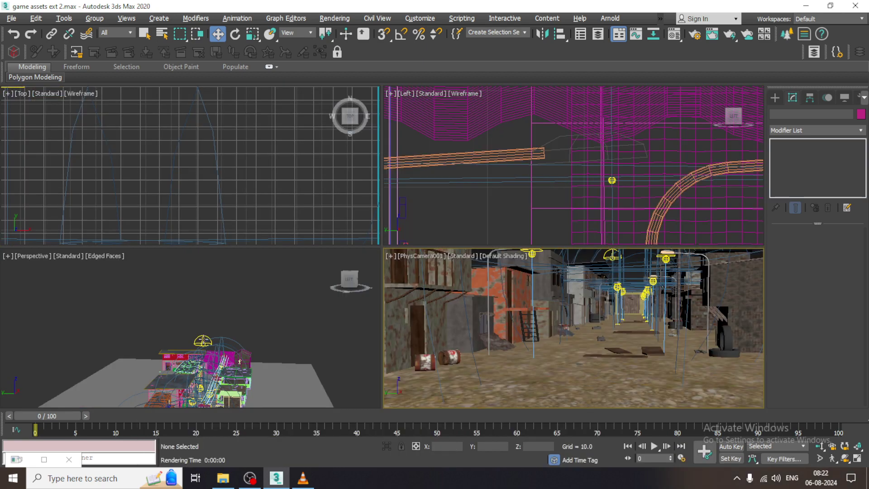
# Step: Shift the dome light sideways across the street to about Y -111
pyautogui.click(202, 341)
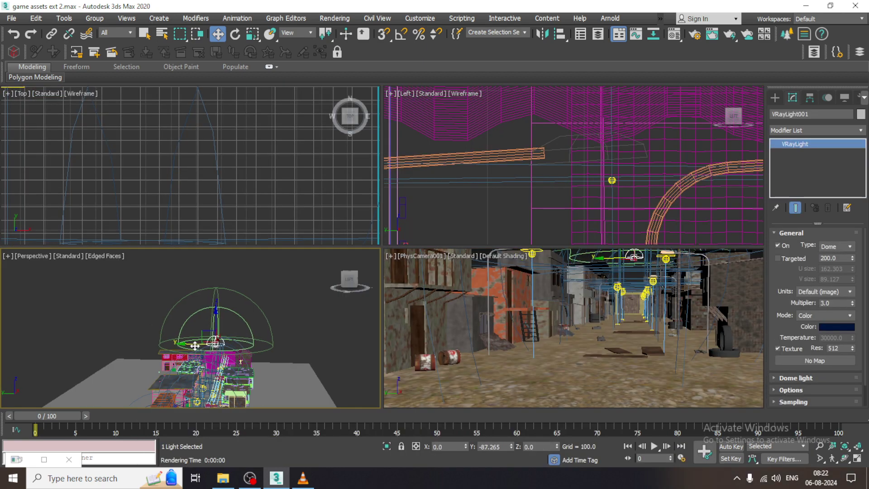
pyautogui.moveTo(195, 346); pyautogui.dragTo(191, 343)
pyautogui.moveTo(837, 303); pyautogui.dragTo(779, 303)
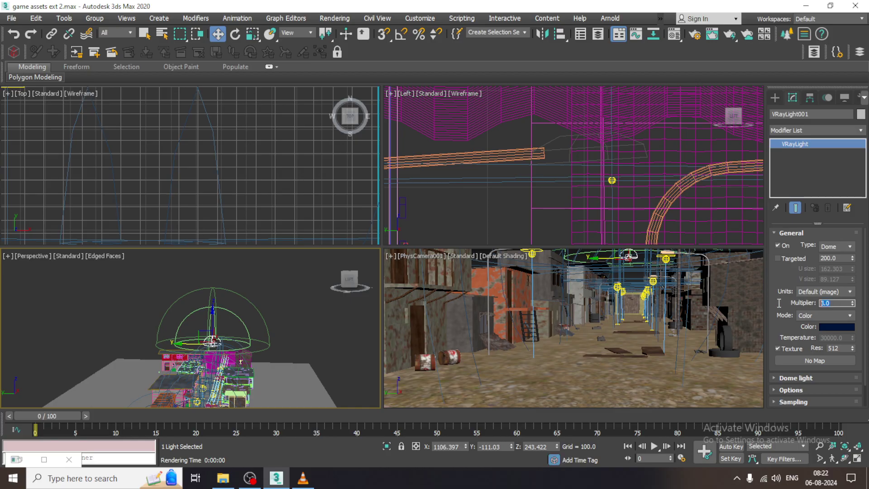
pyautogui.keyDown('alt'); pyautogui.moveTo(267, 357); pyautogui.dragTo(200, 351, button='middle'); pyautogui.keyUp('alt')
pyautogui.hotkey('alt', 'w')
pyautogui.moveTo(244, 324); pyautogui.dragTo(383, 281, button='middle')
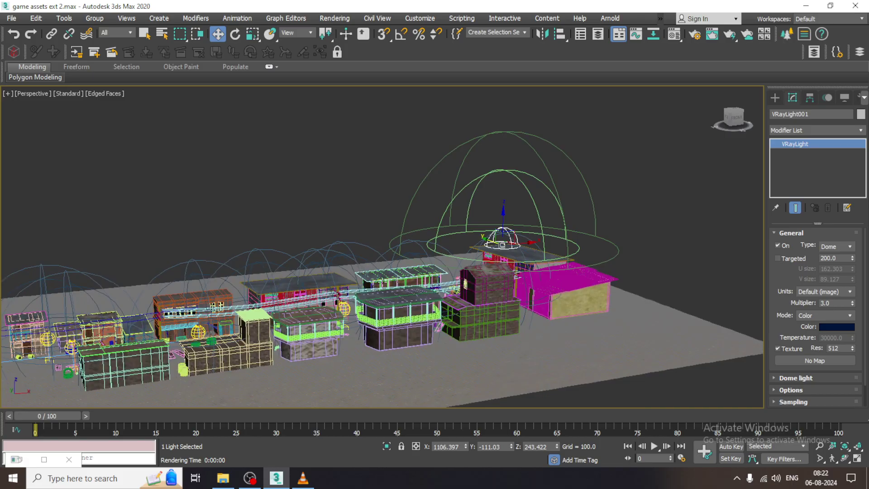
# Step: Set the dome light's target radius to 79 and emit radius to 99, and make the light invisible
pyautogui.click(789, 379)
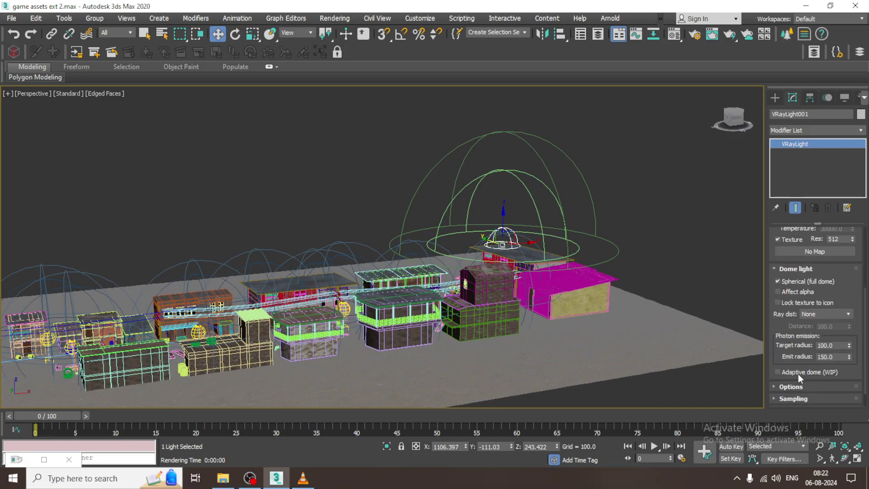
pyautogui.moveTo(849, 347); pyautogui.dragTo(855, 377)
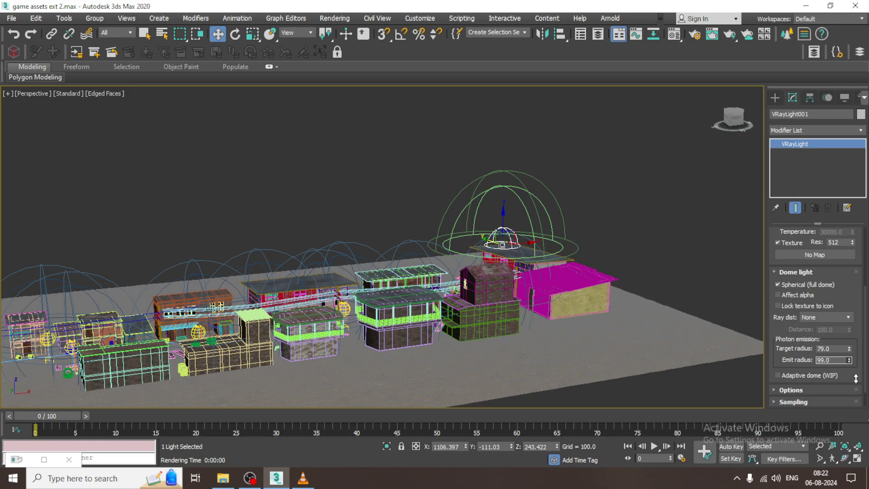
pyautogui.click(786, 390)
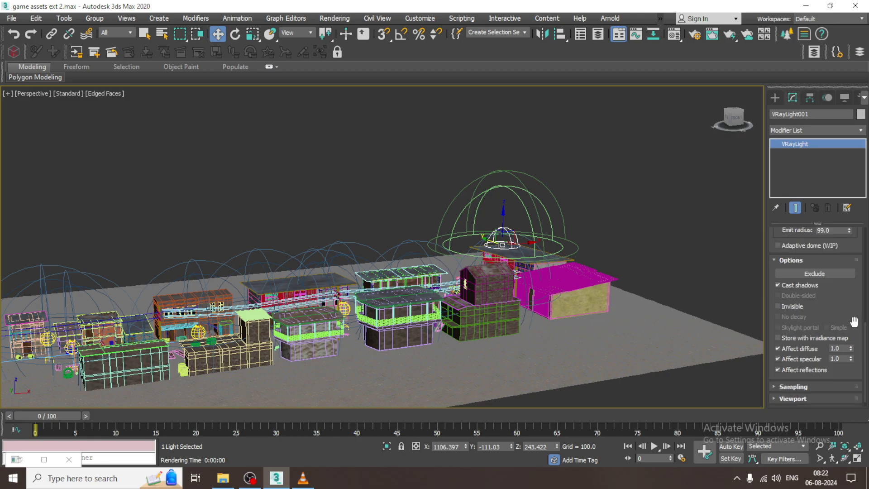
pyautogui.click(788, 306)
pyautogui.hotkey('alt', 'w')
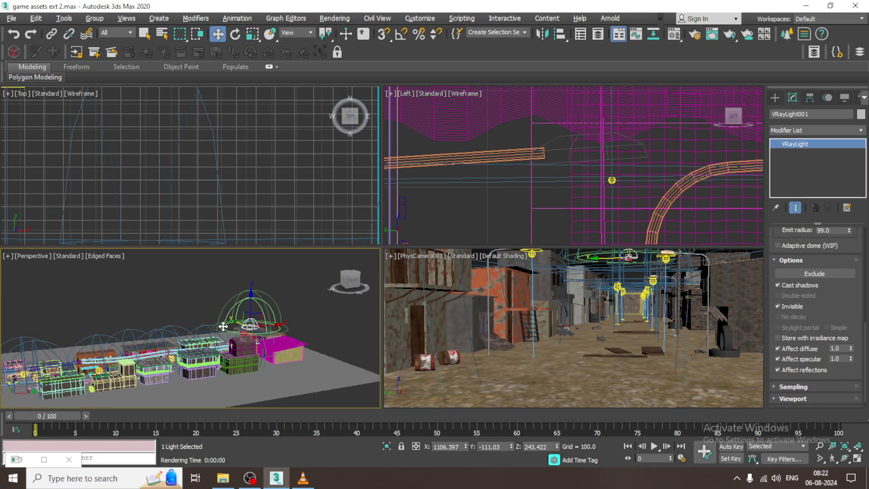
# Step: Test-render the street camera view with the invisible dome light, then close the render
pyautogui.click(232, 293)
pyautogui.click(575, 296)
pyautogui.hotkey('alt', 'w')
pyautogui.hotkey('shift', 'q')
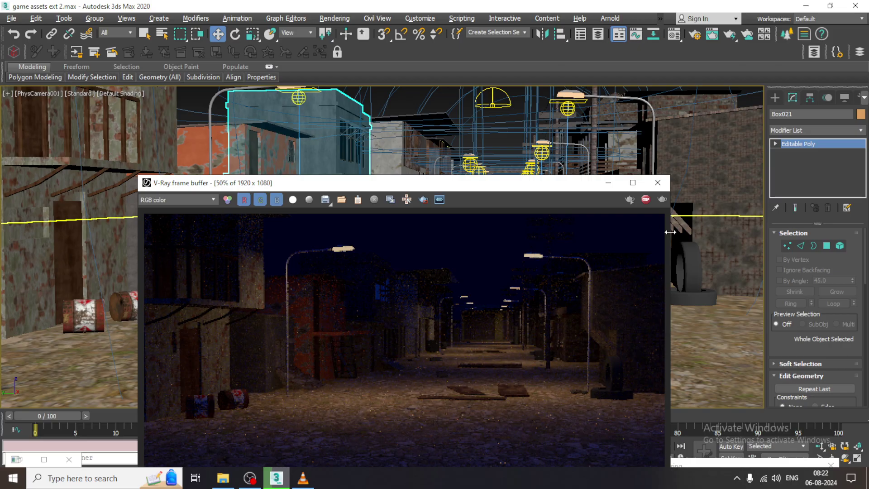
pyautogui.click(657, 183)
pyautogui.hotkey('alt', 'w')
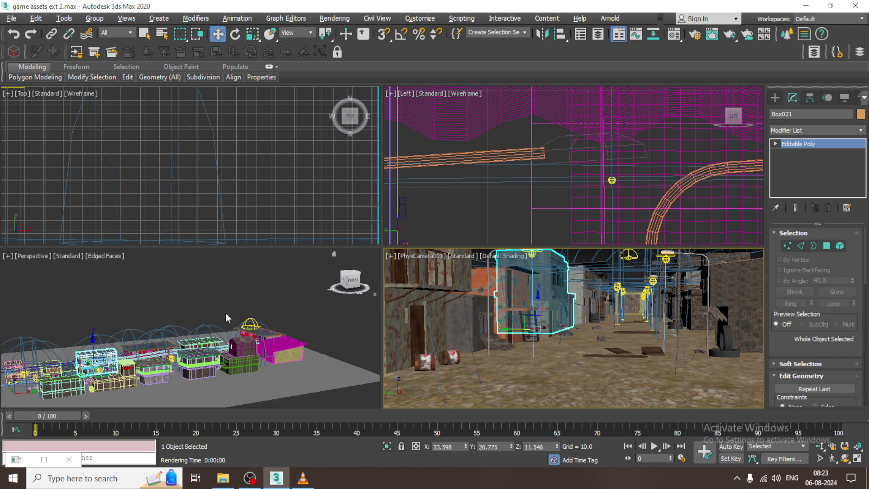
# Step: Clone the dome light along the street as two instances and shift both copies further along X, the end one to about -296
pyautogui.click(250, 324)
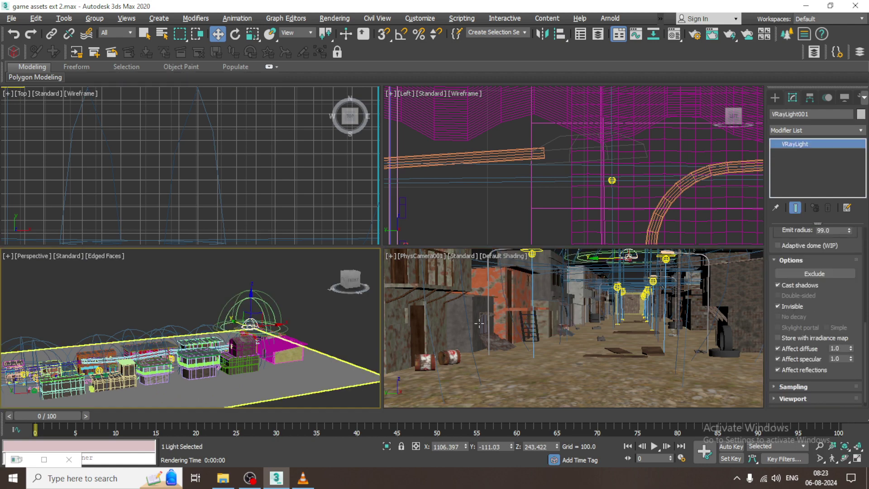
pyautogui.keyDown('alt'); pyautogui.moveTo(250, 315); pyautogui.dragTo(287, 311, button='middle'); pyautogui.keyUp('alt')
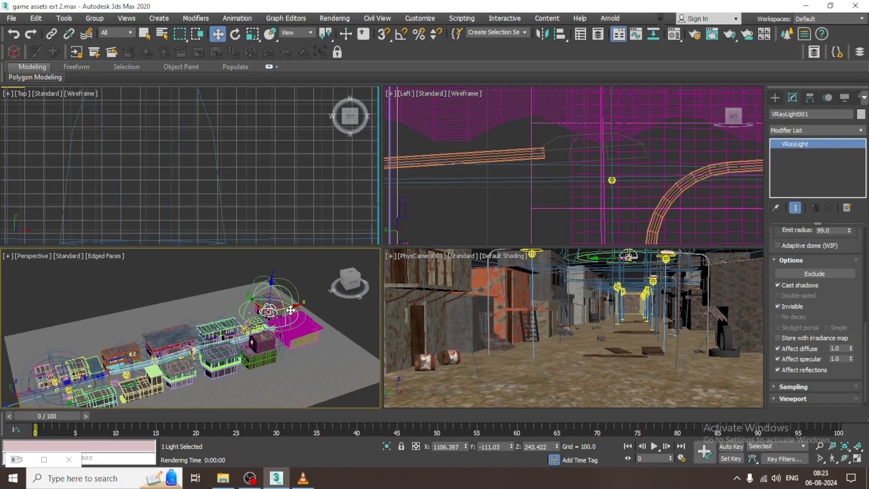
pyautogui.keyDown('shift'); pyautogui.moveTo(290, 310); pyautogui.dragTo(217, 317); pyautogui.keyUp('shift')
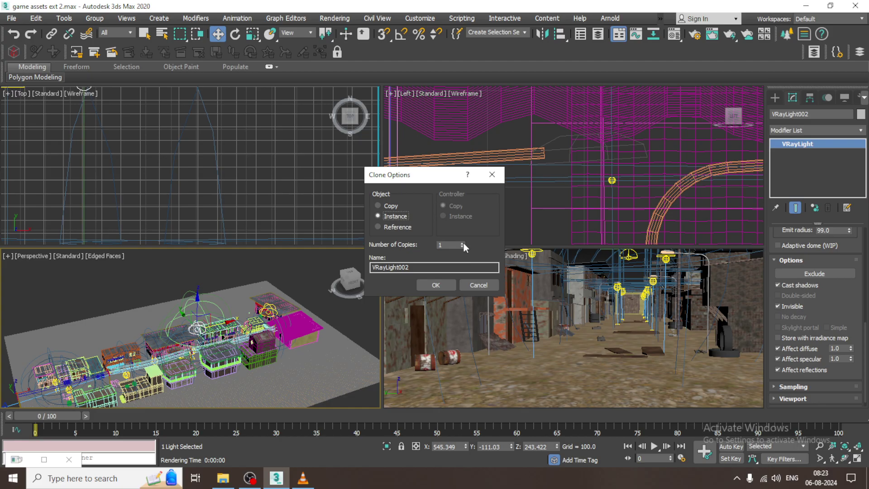
pyautogui.click(430, 281)
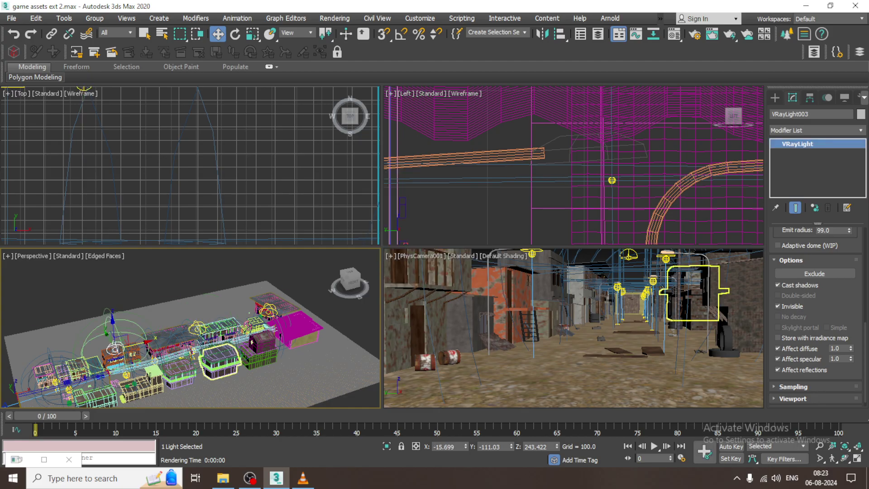
pyautogui.moveTo(136, 348); pyautogui.dragTo(101, 348)
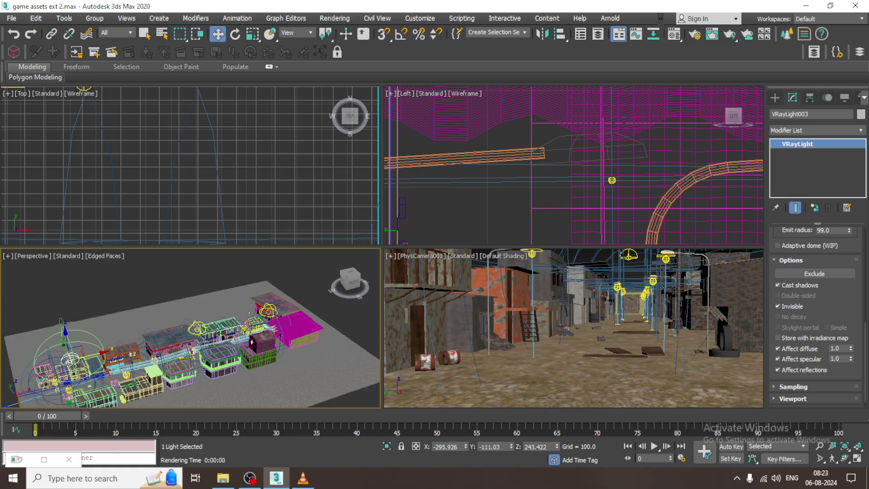
pyautogui.click(205, 324)
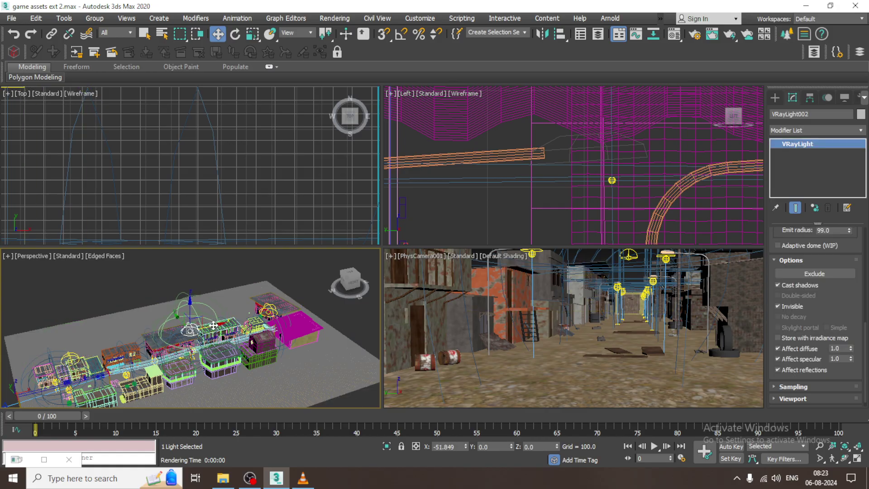
# Step: Render the street camera view with all three dome lights and examine the far buildings and street lamps at 100% zoom
pyautogui.click(573, 276)
pyautogui.hotkey('alt', 'w')
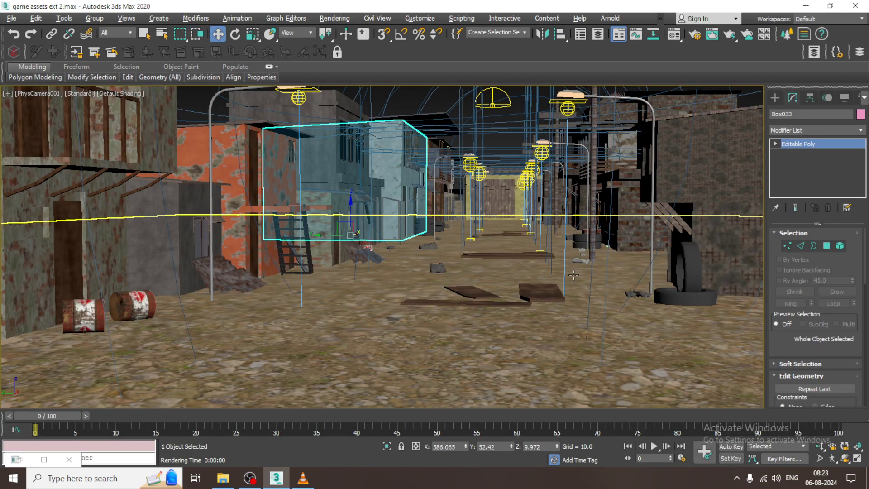
pyautogui.hotkey('shift', 'q')
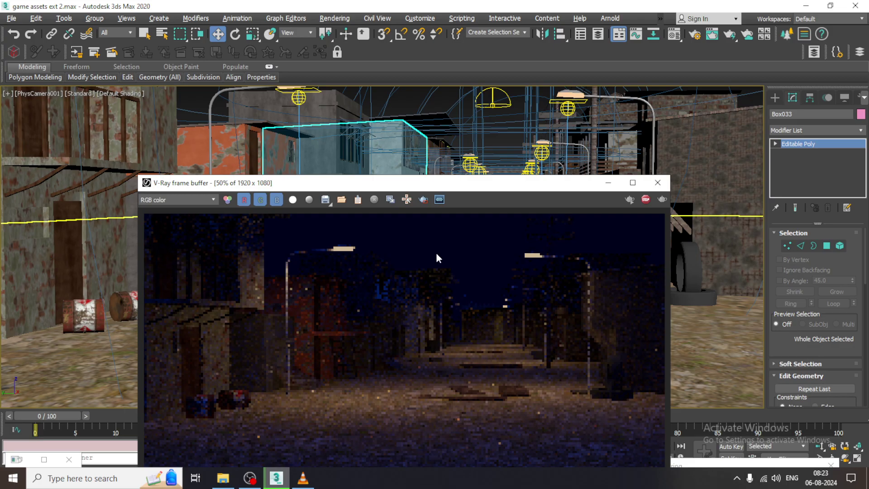
pyautogui.moveTo(418, 184); pyautogui.dragTo(456, 98)
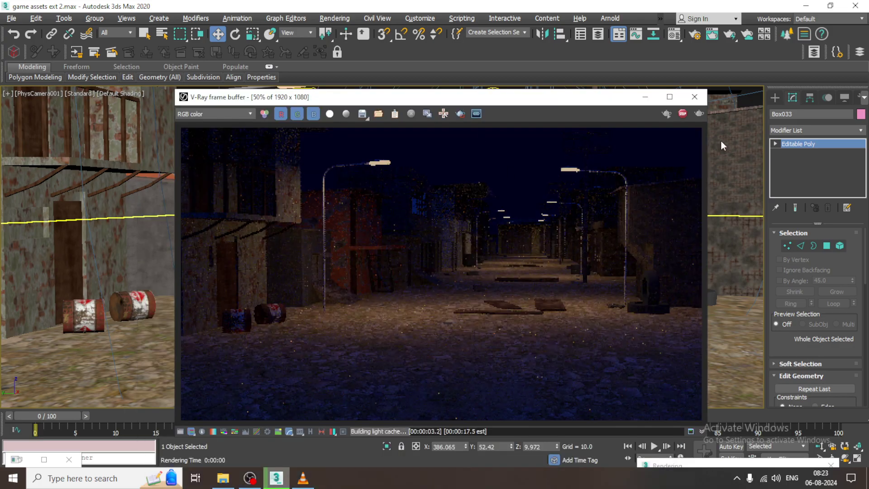
pyautogui.click(669, 97)
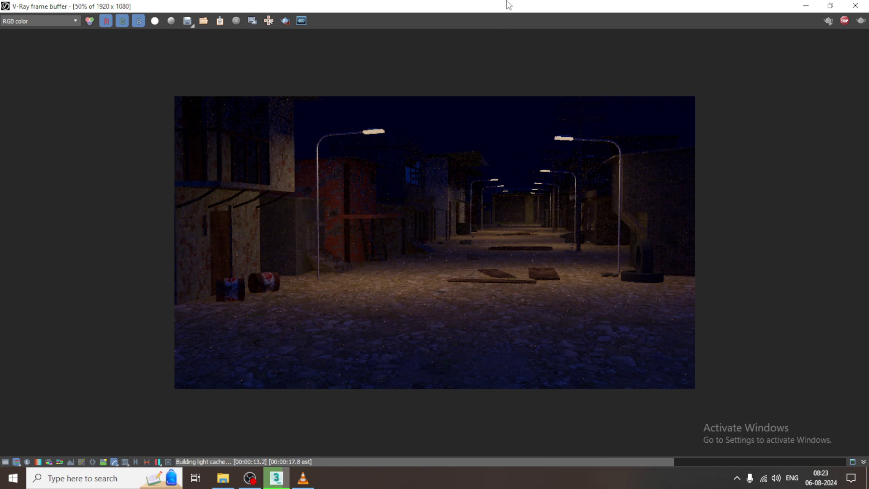
pyautogui.moveTo(509, 6); pyautogui.dragTo(531, 255)
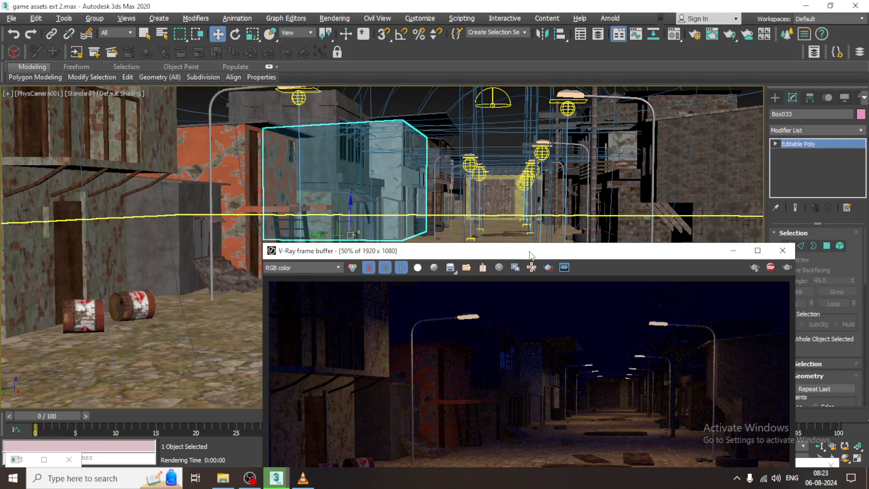
pyautogui.scroll(2, 614, 371)
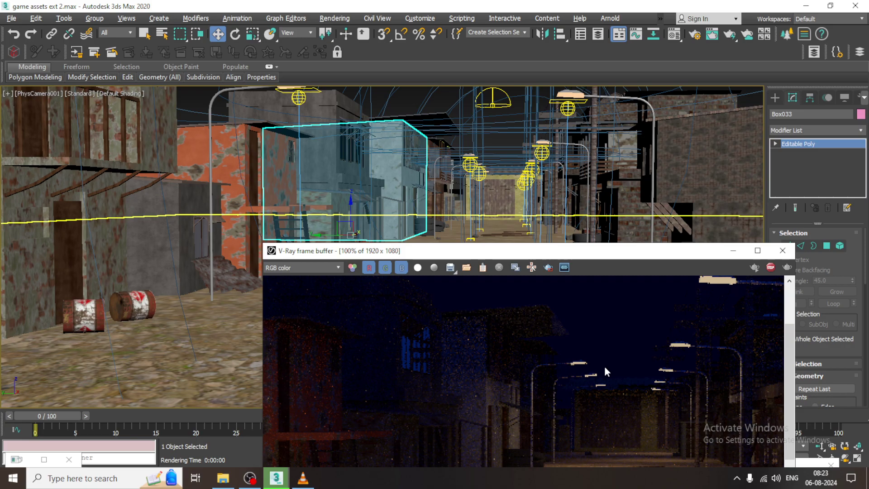
pyautogui.moveTo(616, 383); pyautogui.dragTo(557, 287, button='middle')
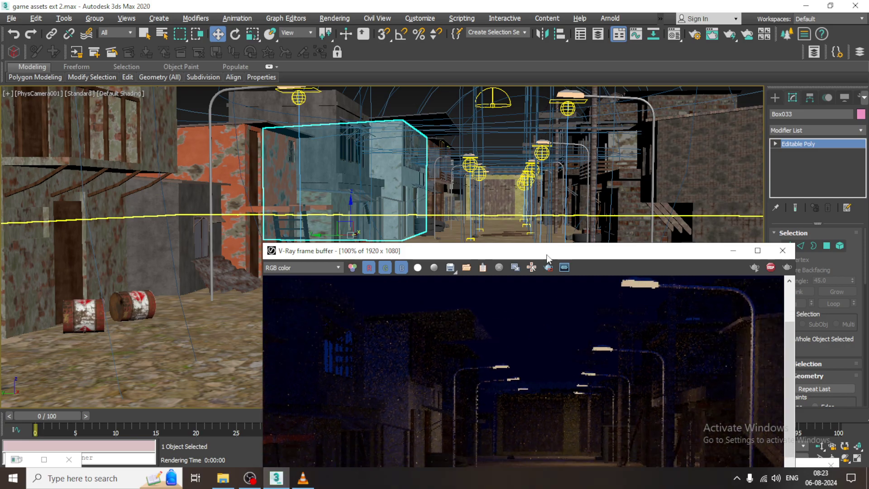
# Step: Examine the middle of the street in the finished render, close it and clear the selection
pyautogui.moveTo(547, 257); pyautogui.dragTo(490, 232)
pyautogui.moveTo(525, 332); pyautogui.dragTo(524, 340, button='middle')
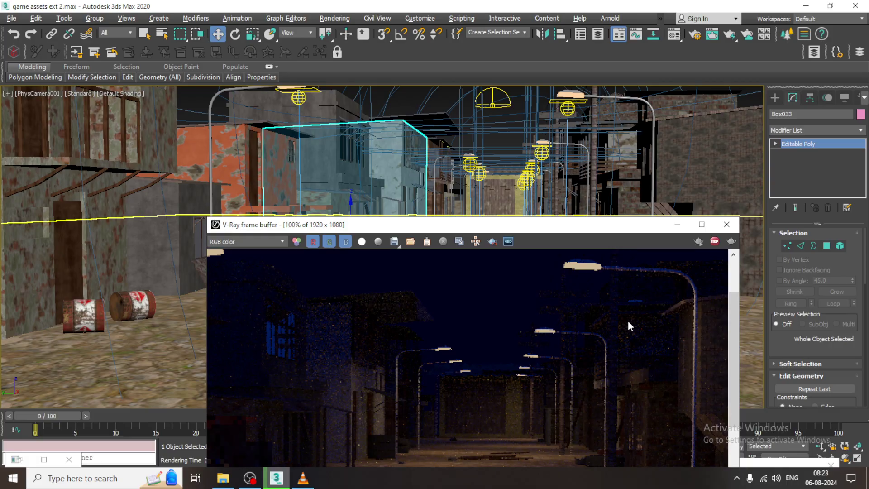
pyautogui.click(724, 225)
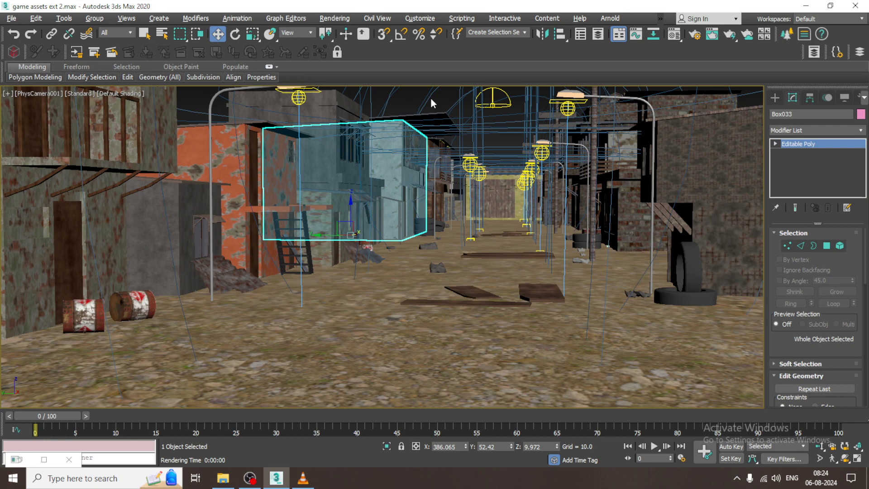
pyautogui.click(414, 95)
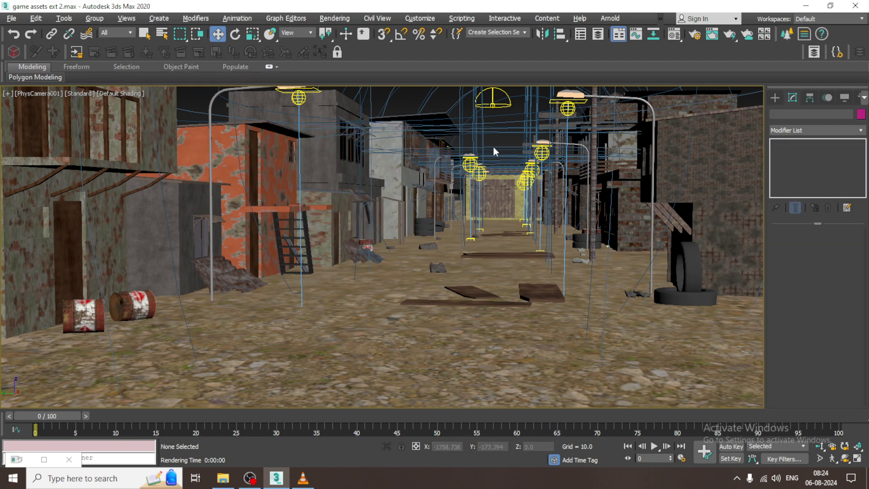
# Step: Create a V-Ray plane light of about 8.7 by 36.4 on the ground in front of the two-storey building with window awnings
pyautogui.press('p')
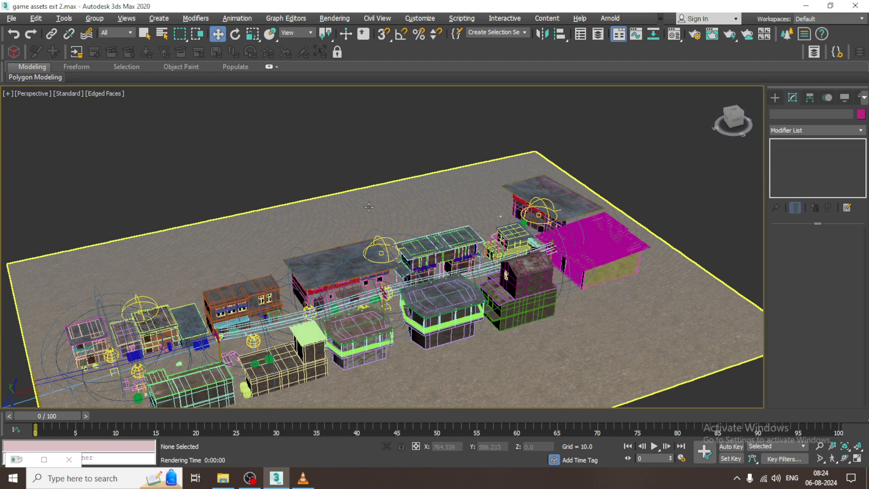
pyautogui.keyDown('alt'); pyautogui.moveTo(385, 220); pyautogui.dragTo(401, 288, button='middle'); pyautogui.keyUp('alt')
pyautogui.scroll(15, 401, 287)
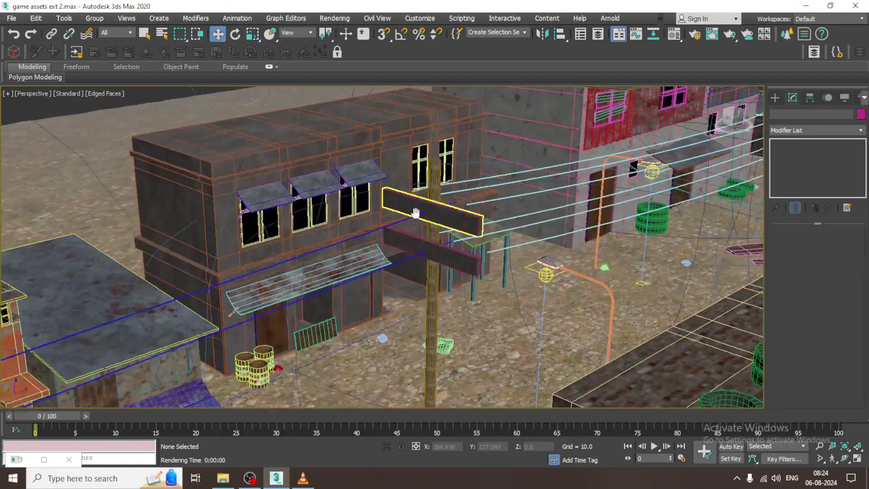
pyautogui.moveTo(416, 213); pyautogui.dragTo(414, 234, button='middle')
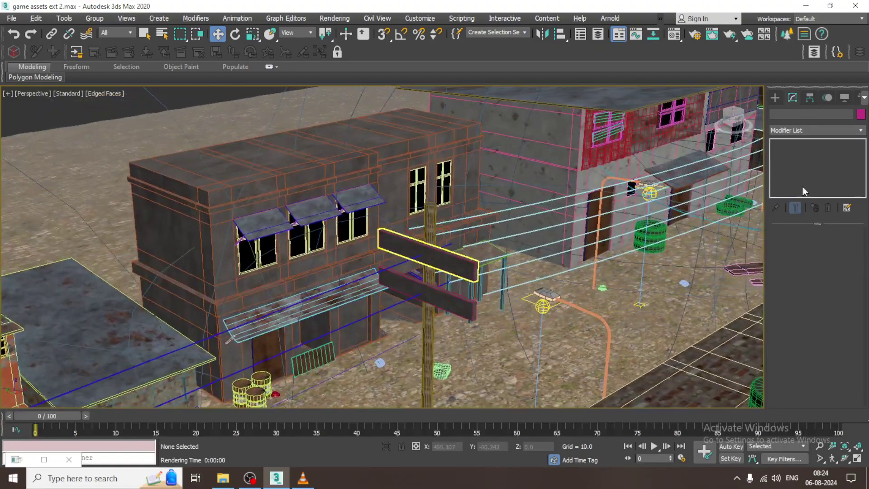
pyautogui.click(776, 98)
pyautogui.click(793, 164)
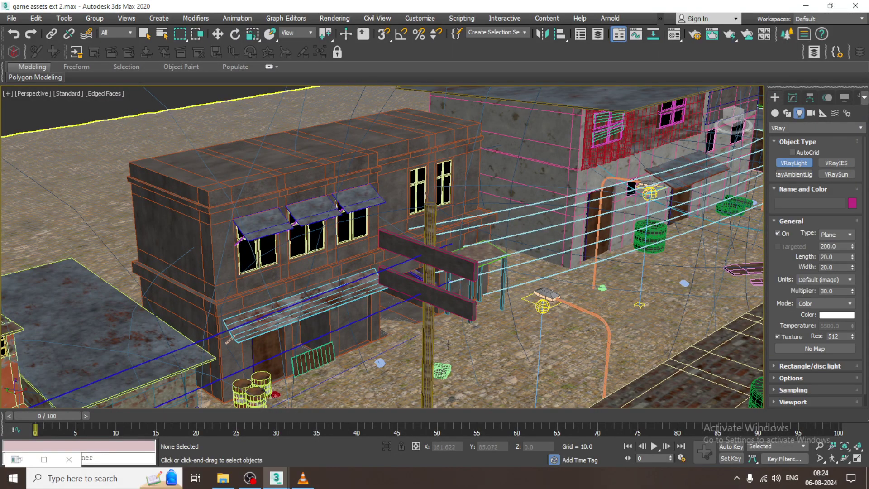
pyautogui.moveTo(483, 346); pyautogui.dragTo(530, 361)
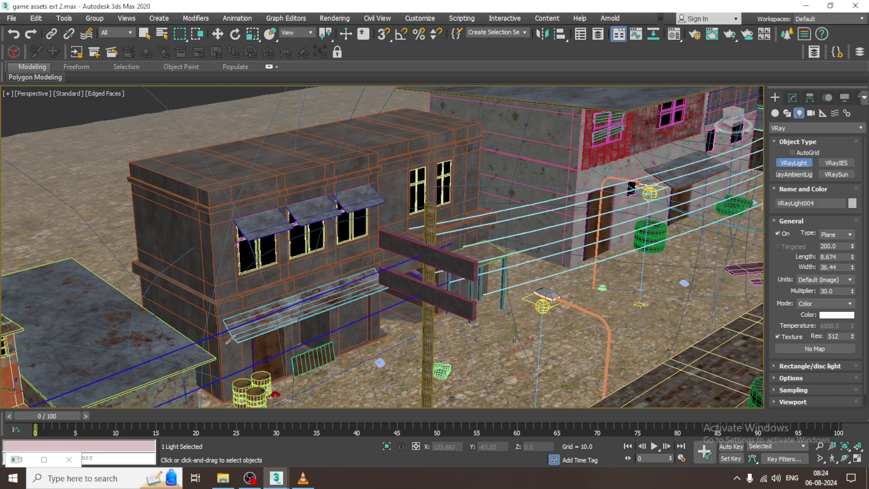
# Step: Raise the plane light to about Z 40, scale it wider and shift it to about Y -68
pyautogui.press('w')
pyautogui.moveTo(508, 326); pyautogui.dragTo(509, 273)
pyautogui.scroll(5, 508, 273)
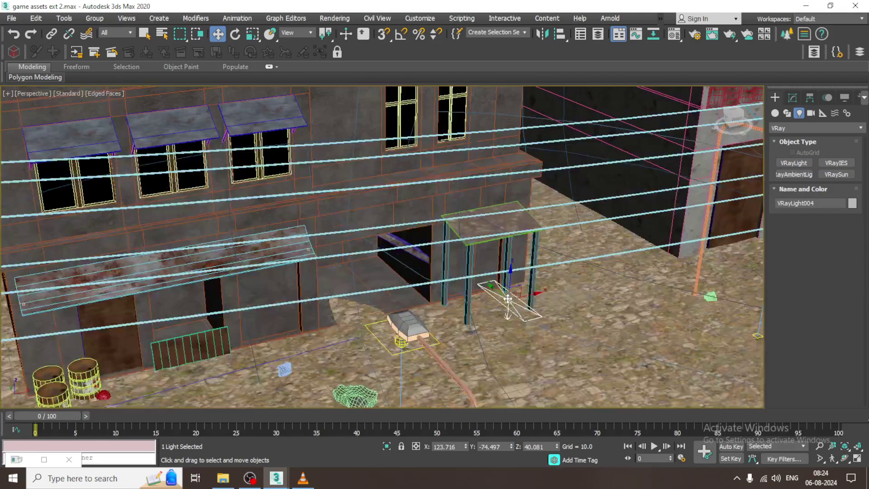
pyautogui.press('r')
pyautogui.moveTo(475, 307); pyautogui.dragTo(409, 306)
pyautogui.press('w')
pyautogui.keyDown('alt'); pyautogui.moveTo(530, 279); pyautogui.dragTo(532, 308, button='middle'); pyautogui.keyUp('alt')
pyautogui.moveTo(489, 290)
pyautogui.mouseDown()
pyautogui.moveTo(340, 212)
pyautogui.moveTo(456, 253)
pyautogui.moveTo(497, 293)
pyautogui.mouseUp()
# Step: Rotate the plane light upright with angle snap on and raise it to upper-window height at about Z 103
pyautogui.click(401, 34)
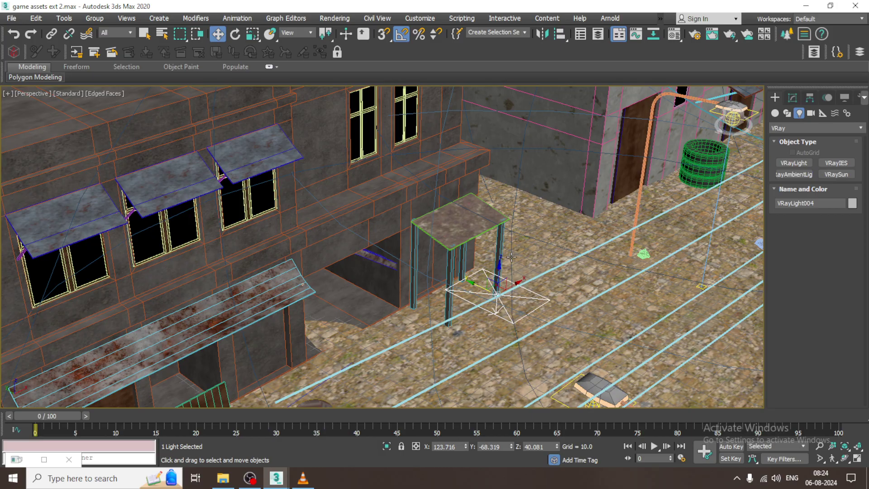
pyautogui.press('e')
pyautogui.moveTo(511, 285); pyautogui.dragTo(467, 115)
pyautogui.press('w')
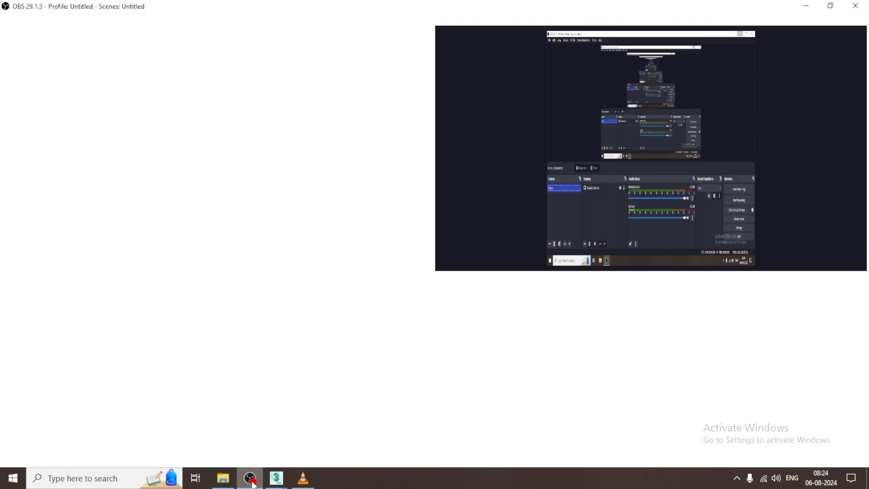
pyautogui.click(251, 481)
pyautogui.click(252, 480)
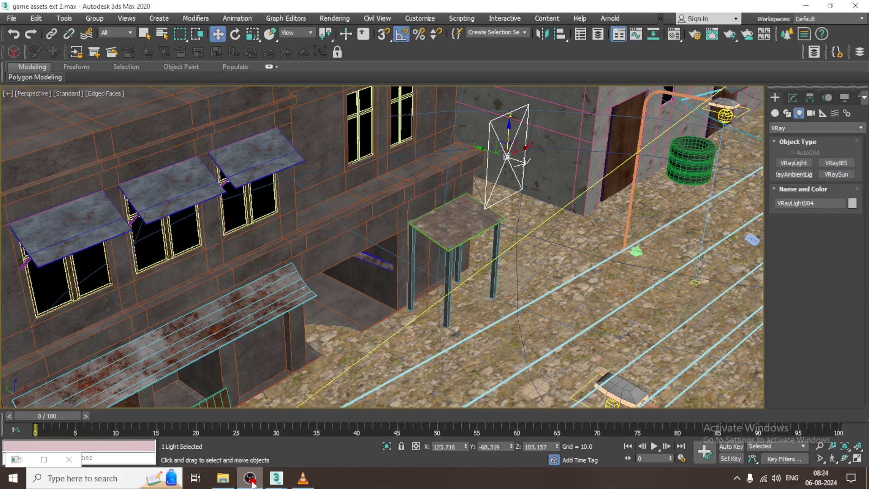
# Step: Move the upright light inside the building behind the first of the paired upper windows, to about X 109 and Y 3
pyautogui.moveTo(485, 153); pyautogui.dragTo(348, 127)
pyautogui.press('z')
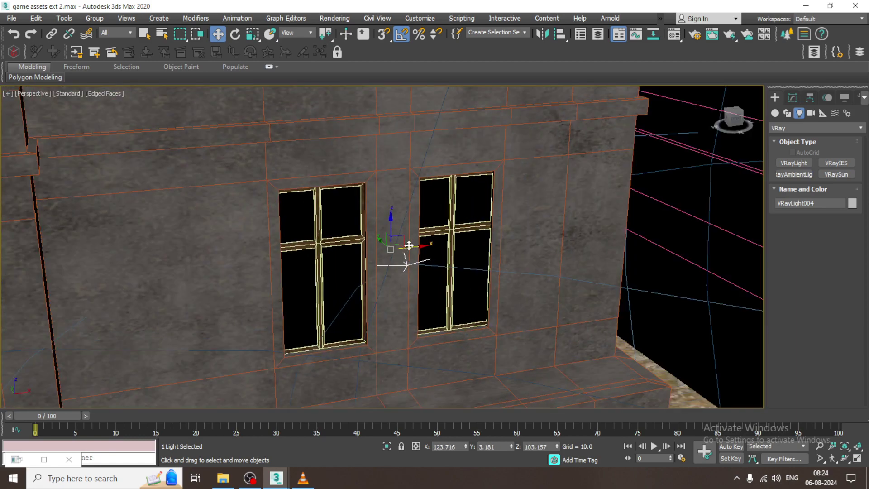
pyautogui.moveTo(416, 249); pyautogui.dragTo(345, 255)
pyautogui.scroll(-5, 346, 254)
pyautogui.keyDown('alt'); pyautogui.moveTo(346, 254); pyautogui.dragTo(386, 202, button='middle'); pyautogui.keyUp('alt')
pyautogui.scroll(4, 339, 255)
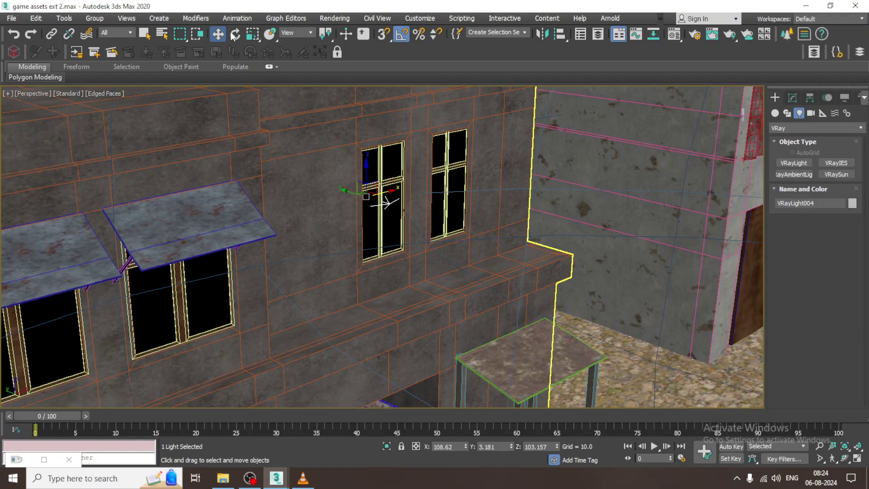
# Step: Test-render the perspective view to check the upper windows with the light behind them, and close the render
pyautogui.click(334, 18)
pyautogui.click(353, 34)
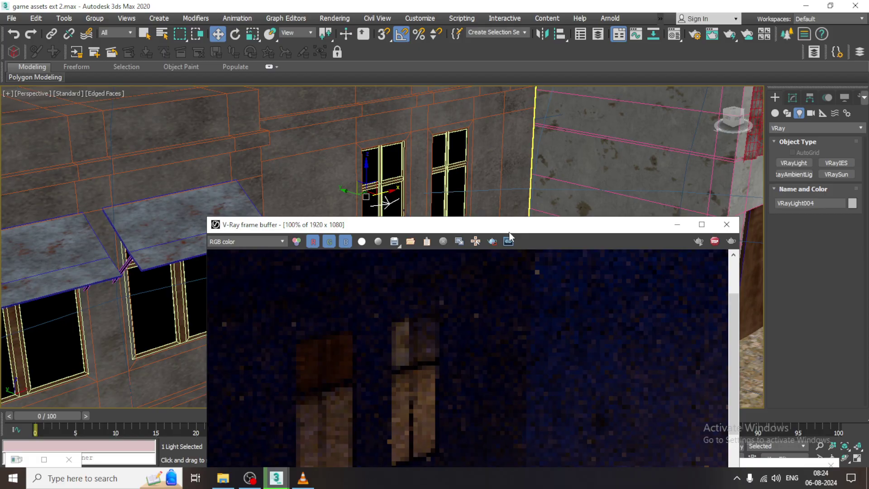
pyautogui.click(726, 224)
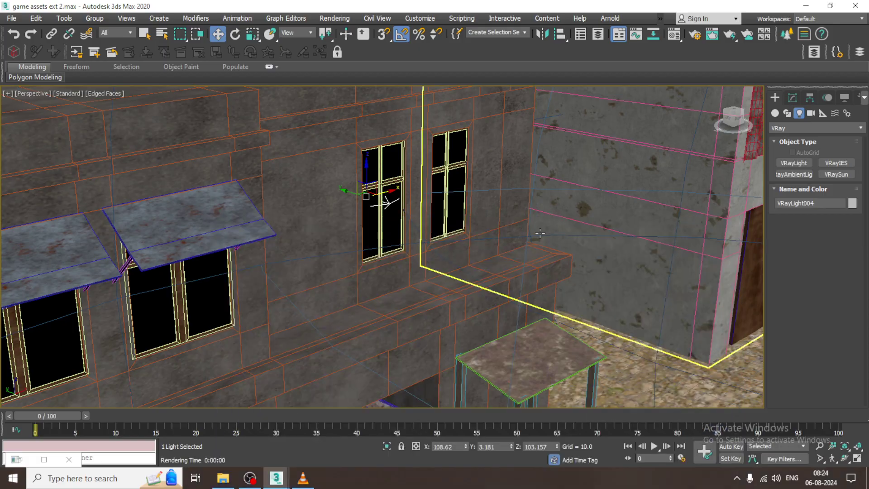
# Step: Shift the window light to about Y 6 in wireframe and clone instances behind the middle awning window and the neighbouring building's window, about X 4 and X 310
pyautogui.press('F3')
pyautogui.moveTo(348, 223)
pyautogui.keyDown('alt'); pyautogui.mouseDown(button='middle')
pyautogui.moveTo(339, 199)
pyautogui.moveTo(392, 192)
pyautogui.mouseUp(button='middle'); pyautogui.keyUp('alt')
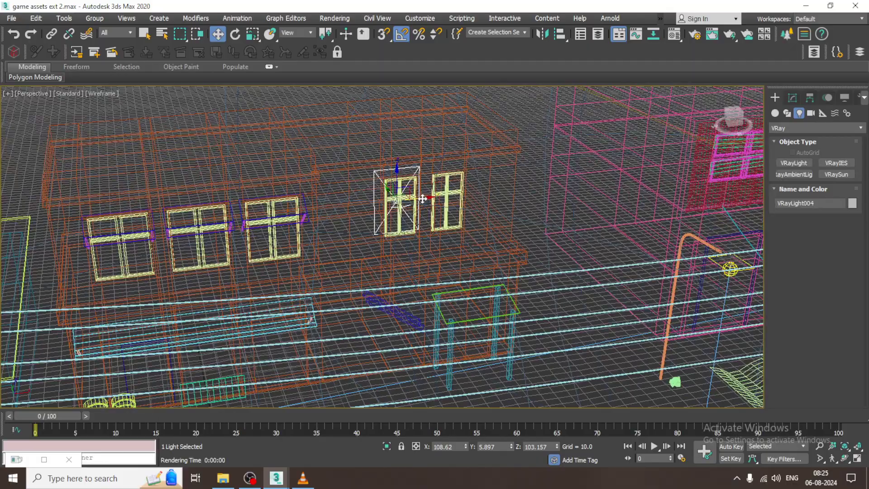
pyautogui.moveTo(417, 198)
pyautogui.keyDown('shift'); pyautogui.mouseDown()
pyautogui.moveTo(189, 209)
pyautogui.moveTo(224, 214)
pyautogui.mouseUp(); pyautogui.keyUp('shift')
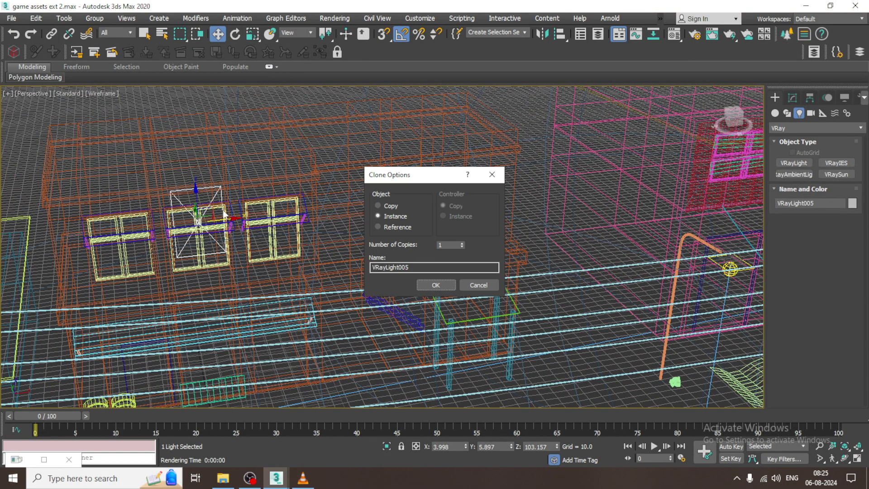
pyautogui.click(441, 285)
pyautogui.keyDown('alt'); pyautogui.moveTo(444, 284); pyautogui.dragTo(450, 321, button='middle'); pyautogui.keyUp('alt')
pyautogui.keyDown('shift'); pyautogui.moveTo(376, 244); pyautogui.dragTo(602, 202); pyautogui.keyUp('shift')
pyautogui.click(435, 285)
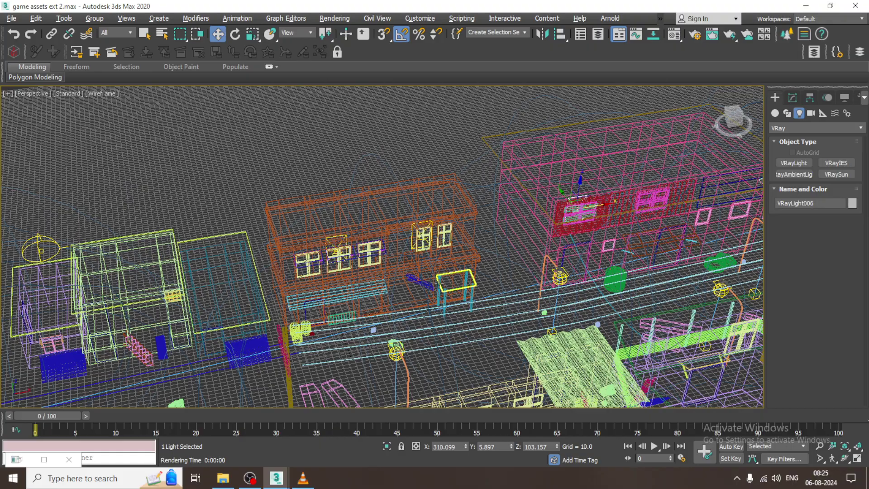
# Step: Try another instance of the window light at the next building along the street, about X 746, and delete it
pyautogui.moveTo(633, 253); pyautogui.dragTo(464, 231, button='middle')
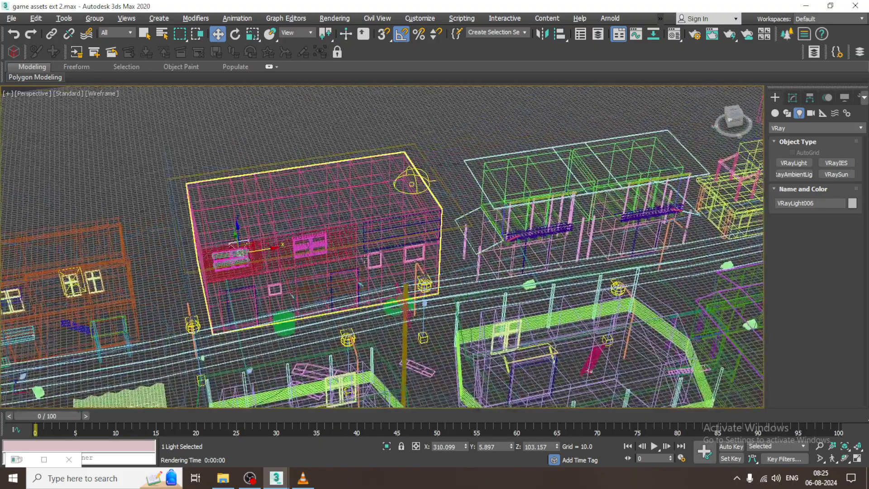
pyautogui.moveTo(266, 250)
pyautogui.keyDown('shift'); pyautogui.mouseDown()
pyautogui.moveTo(526, 194)
pyautogui.moveTo(588, 209)
pyautogui.mouseUp(); pyautogui.keyUp('shift')
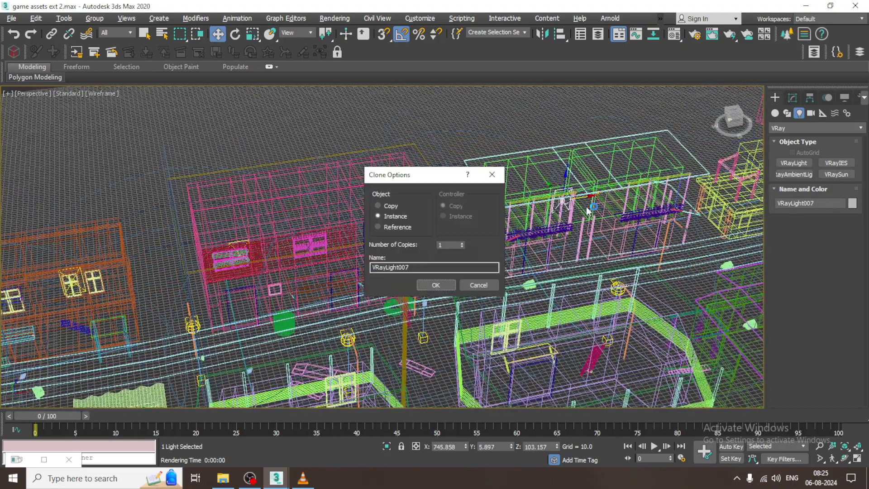
pyautogui.click(437, 284)
pyautogui.press('F3')
pyautogui.scroll(3, 578, 212)
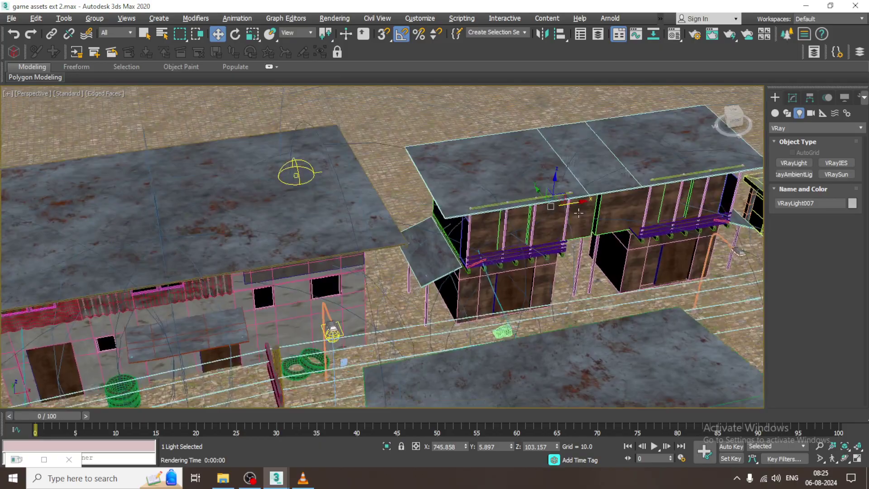
pyautogui.scroll(-3, 579, 213)
pyautogui.keyDown('alt'); pyautogui.moveTo(579, 212); pyautogui.dragTo(515, 216, button='middle'); pyautogui.keyUp('alt')
pyautogui.moveTo(633, 212); pyautogui.dragTo(533, 175, button='middle')
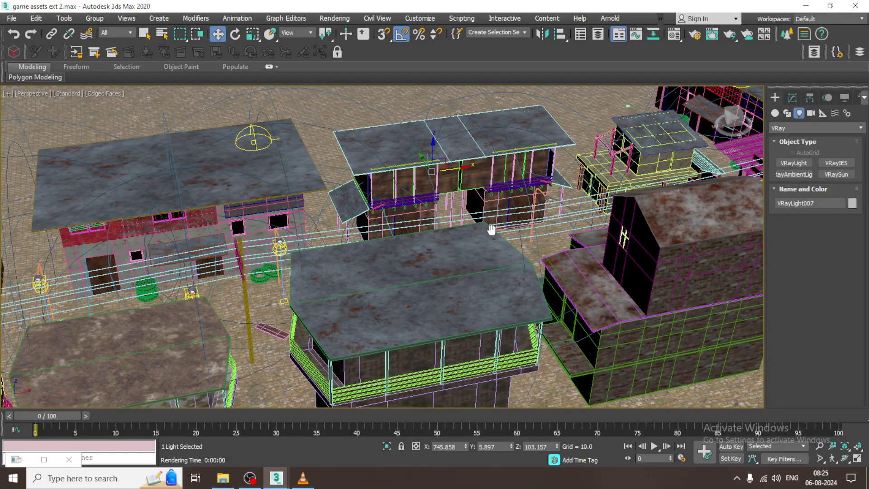
pyautogui.scroll(-3, 524, 220)
pyautogui.press('Delete')
# Step: Test-render the street camera view with the window lights and close the render
pyautogui.hotkey('alt', 'w')
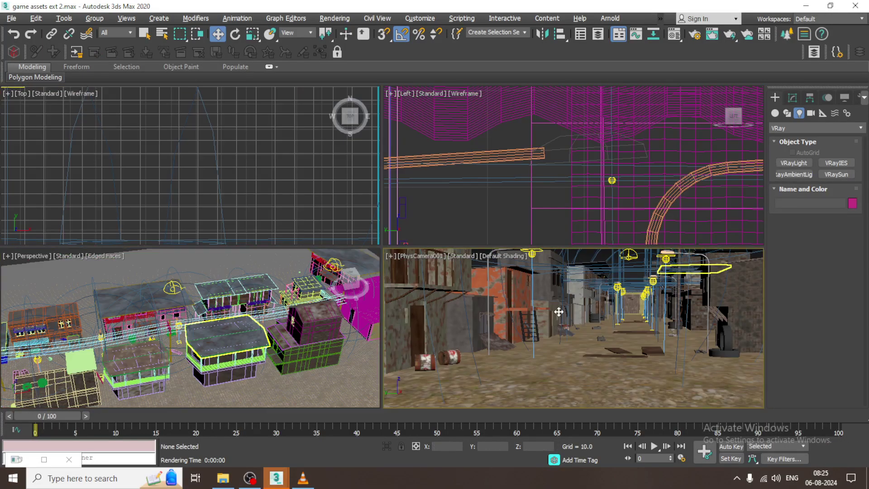
pyautogui.click(558, 311)
pyautogui.hotkey('alt', 'w')
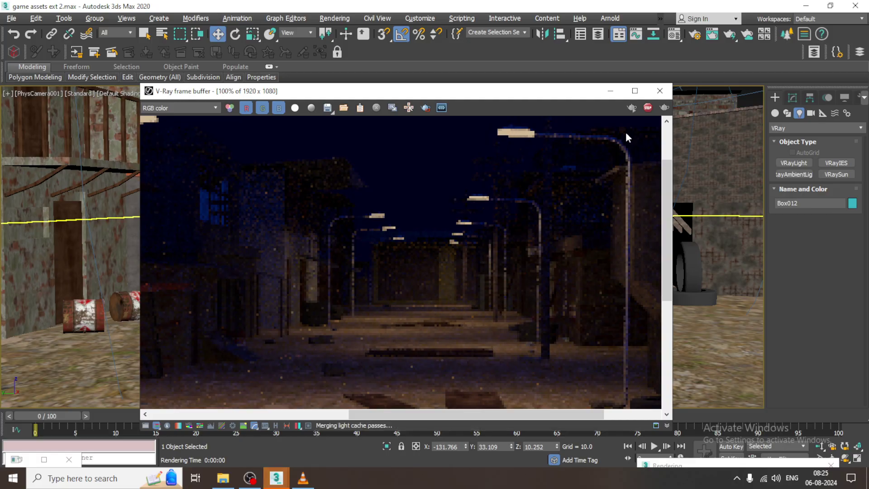
pyautogui.click(660, 93)
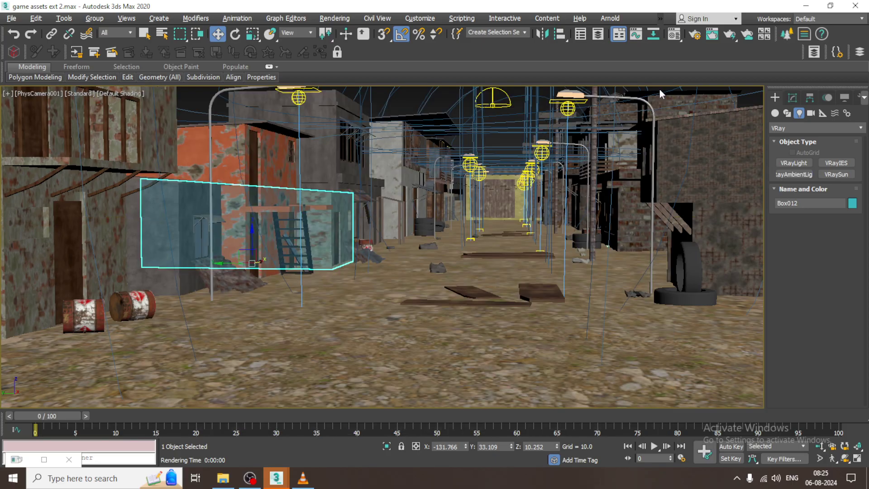
# Step: Test-render a close perspective view of the two-storey building to examine its lit windows, then stop and close the render
pyautogui.click(330, 155)
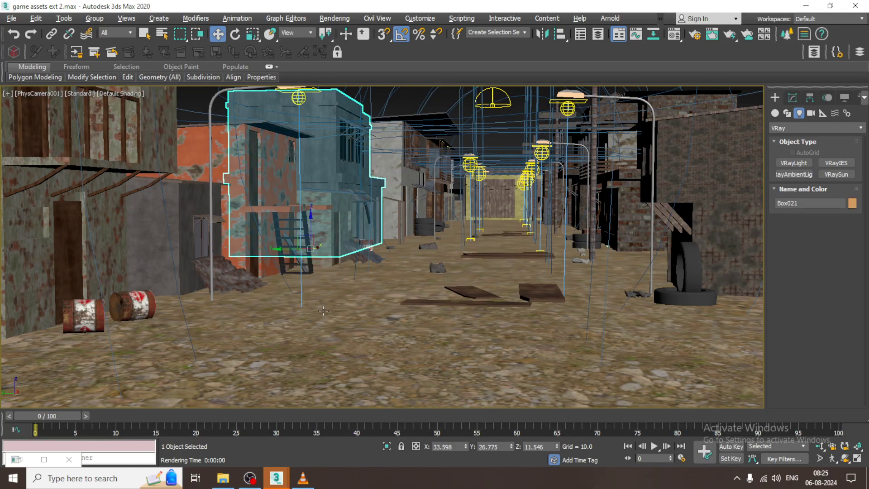
pyautogui.hotkey('alt', 'w')
pyautogui.moveTo(257, 341); pyautogui.dragTo(262, 339, button='middle')
pyautogui.hotkey('alt', 'w')
pyautogui.press('z')
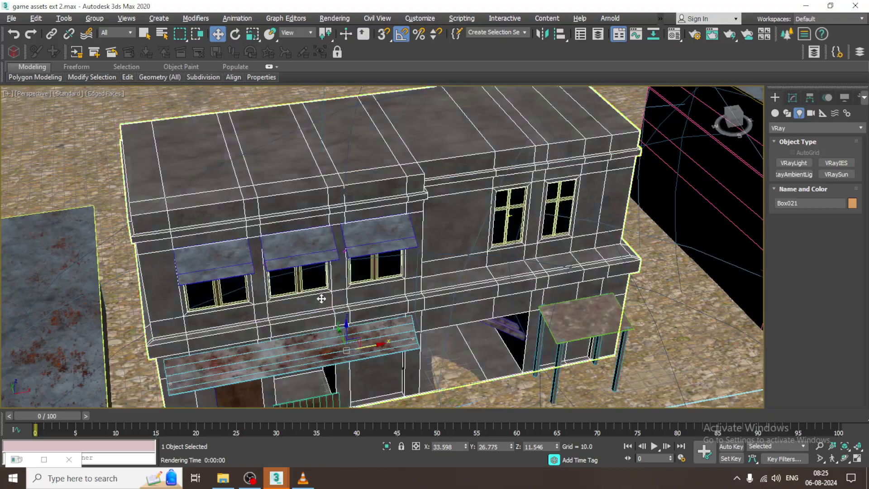
pyautogui.keyDown('alt'); pyautogui.moveTo(319, 299); pyautogui.dragTo(337, 283, button='middle'); pyautogui.keyUp('alt')
pyautogui.scroll(-3, 332, 283)
pyautogui.press('F3')
pyautogui.scroll(5, 431, 261)
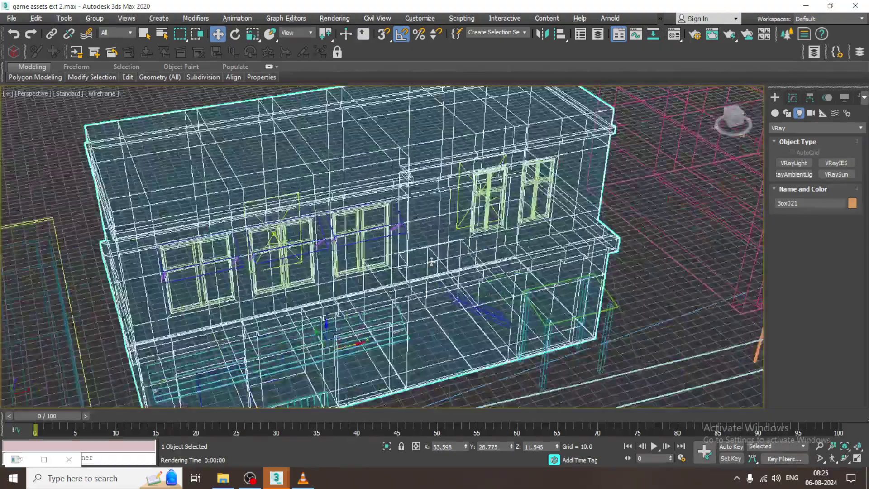
pyautogui.keyDown('alt'); pyautogui.moveTo(431, 262); pyautogui.dragTo(419, 243, button='middle'); pyautogui.keyUp('alt')
pyautogui.hotkey('shift', 'q')
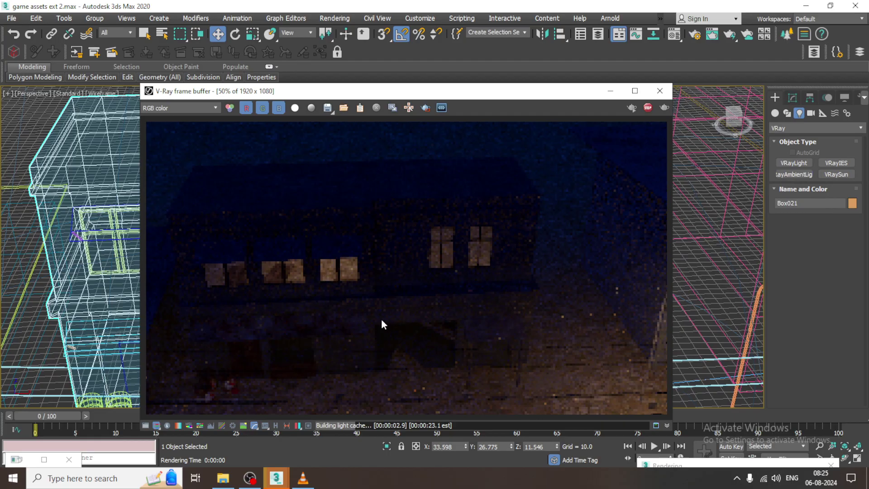
pyautogui.click(648, 106)
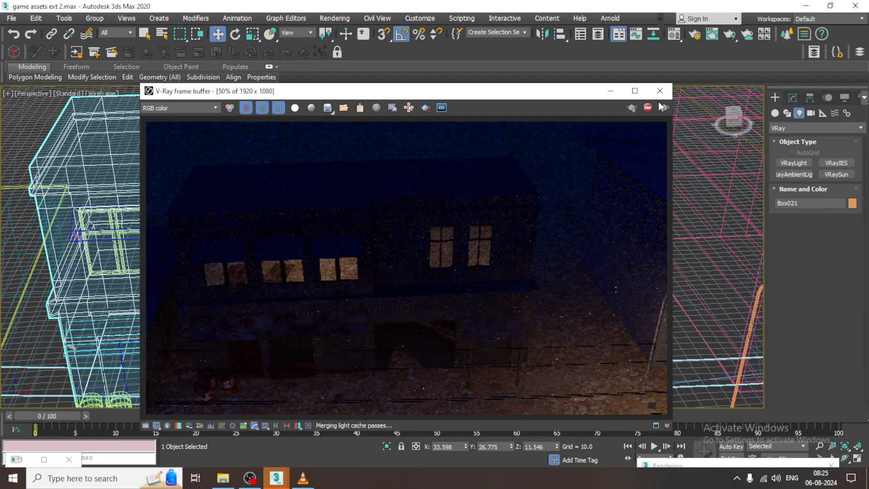
pyautogui.click(660, 91)
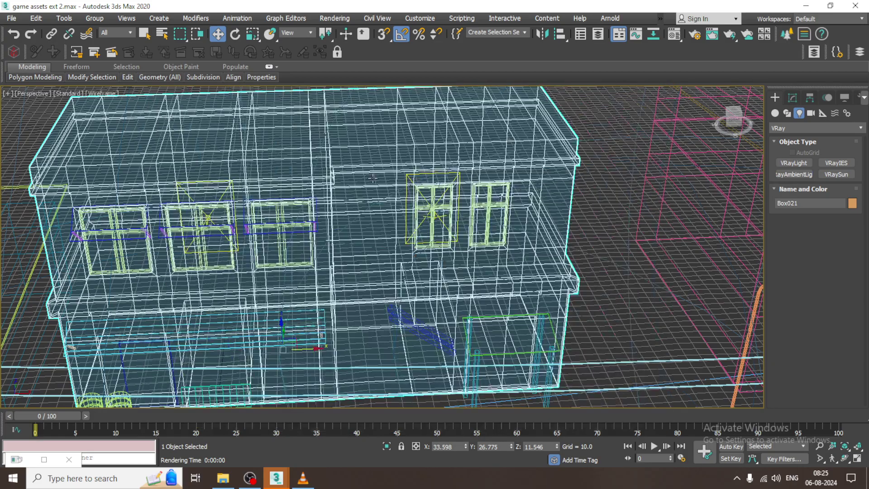
# Step: Switch the plane light behind the upper window on the building's plain wall section to Temperature mode at 4875 and set its multiplier to 40
pyautogui.click(406, 173)
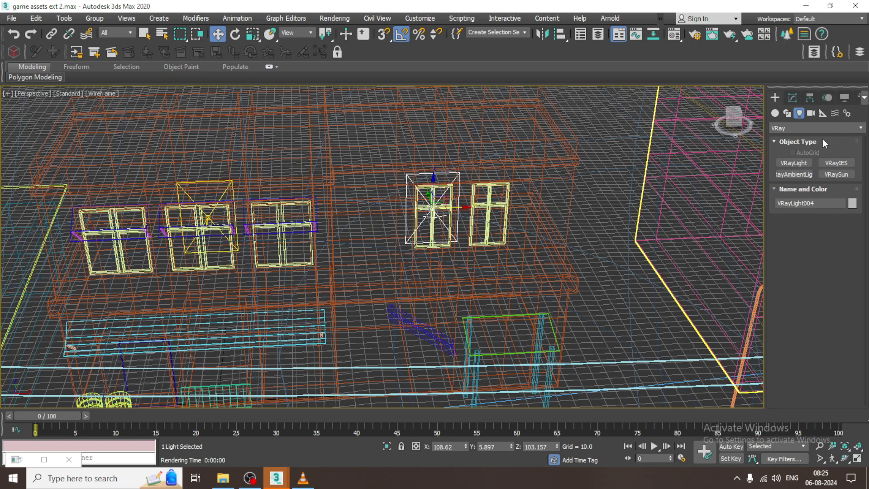
pyautogui.click(793, 97)
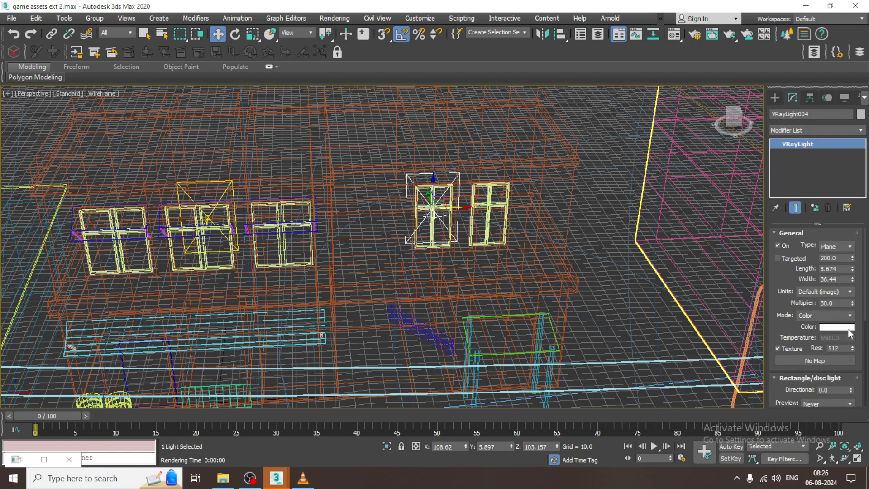
pyautogui.click(849, 316)
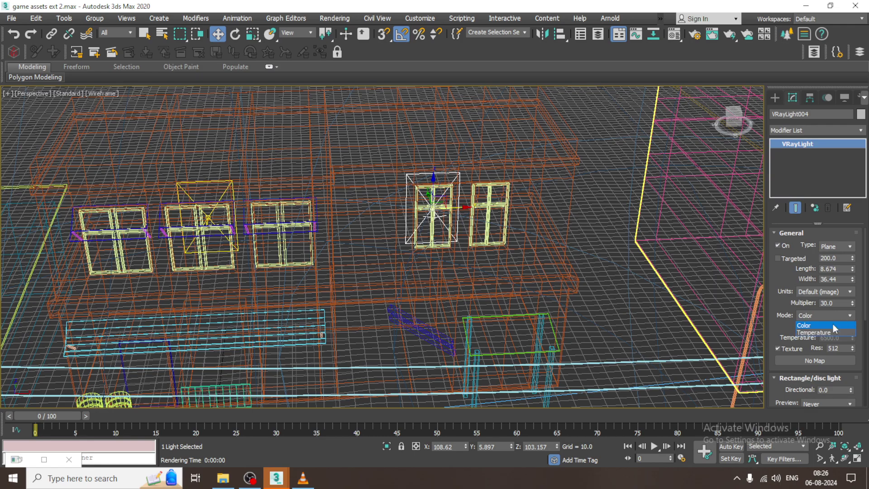
pyautogui.click(831, 329)
pyautogui.moveTo(853, 337); pyautogui.dragTo(856, 348)
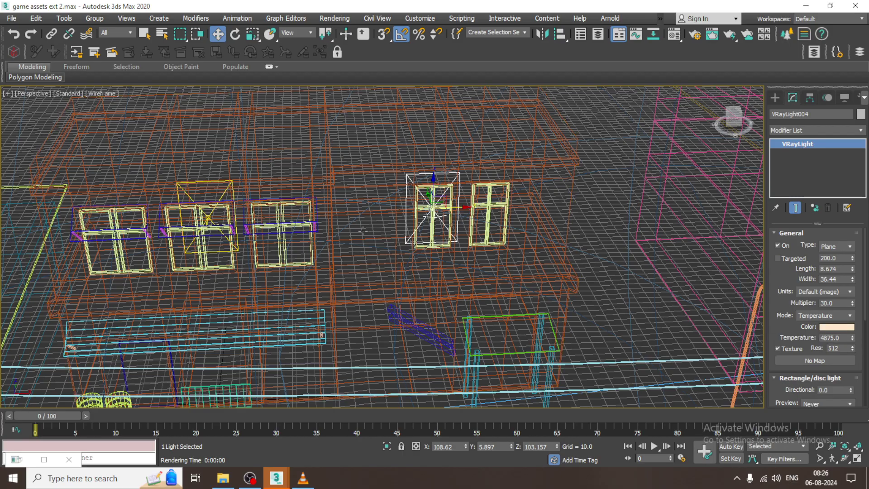
pyautogui.click(843, 303)
pyautogui.doubleClick(843, 302)
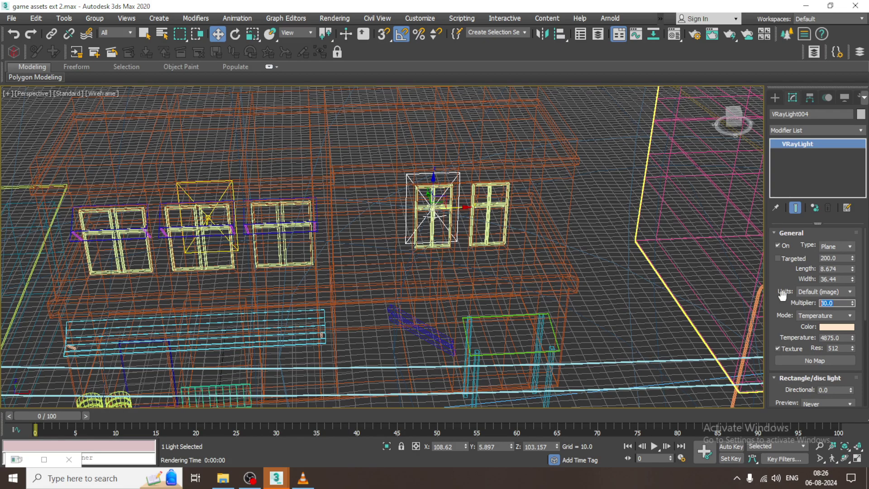
pyautogui.write('40')
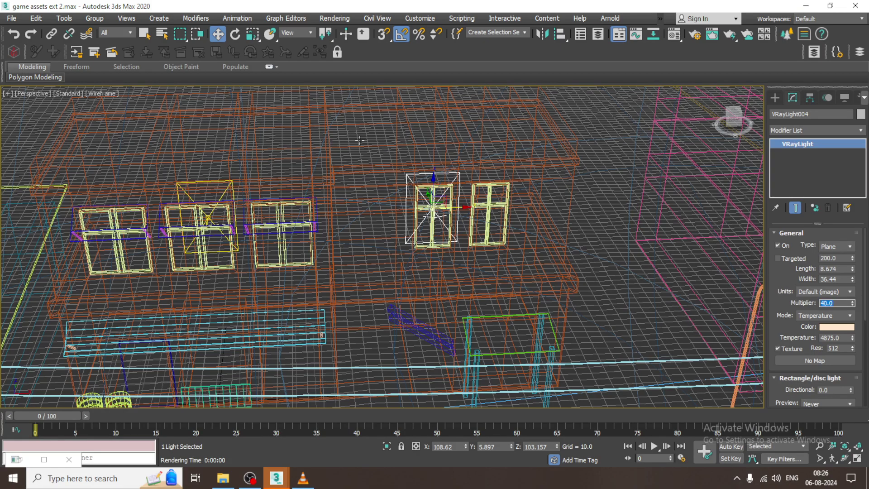
# Step: Check the instanced light's settings behind the middle awning window, test-render the perspective view of the two-storey building and close the render
pyautogui.click(199, 181)
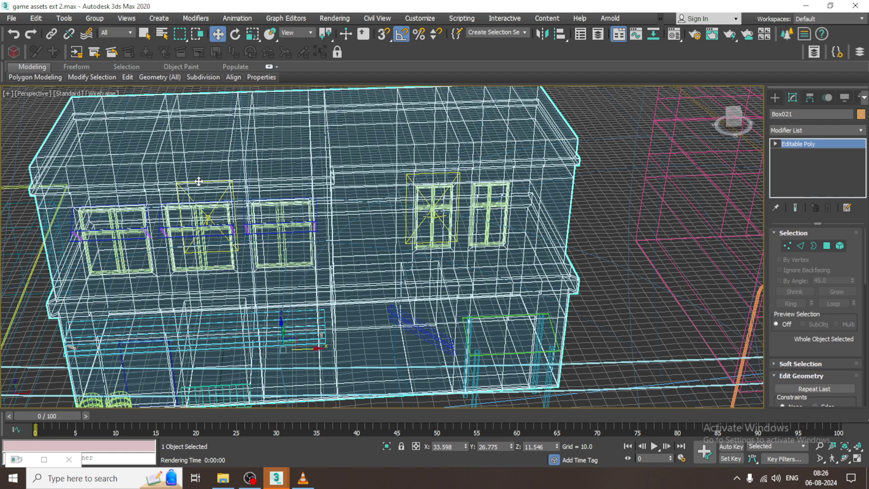
pyautogui.click(198, 181)
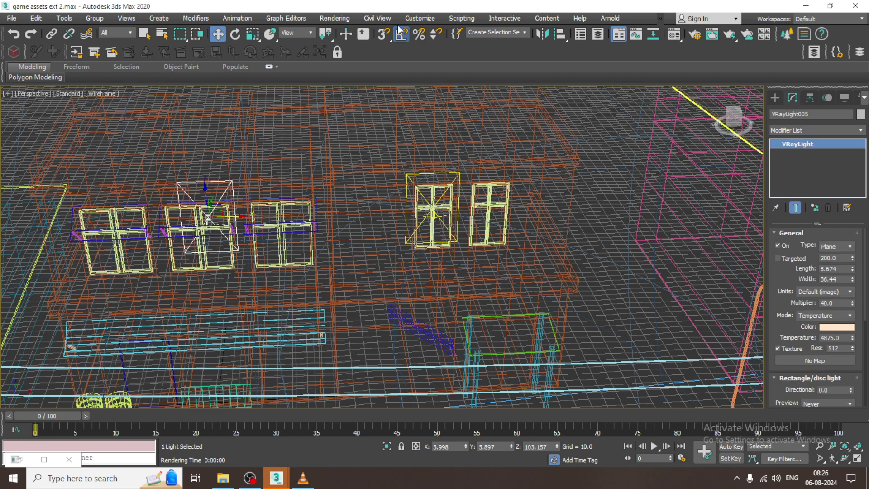
pyautogui.click(344, 18)
pyautogui.click(357, 37)
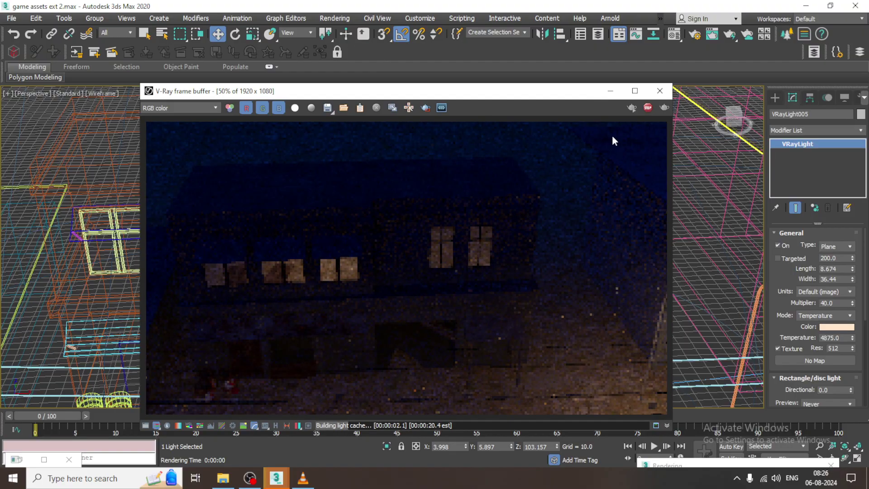
pyautogui.click(660, 91)
# Step: Test-render the street camera view, enlarge it to 100% to examine the windows and street, then stop and close the render
pyautogui.hotkey('alt', 'w')
pyautogui.click(632, 323)
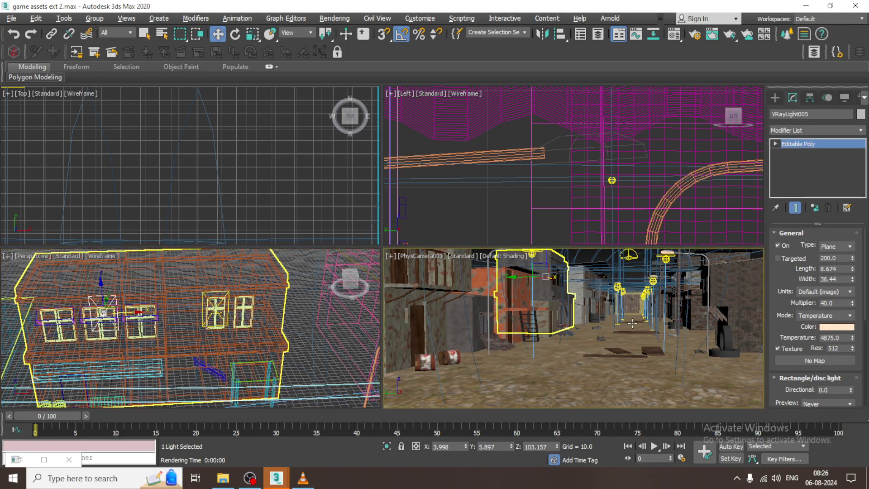
pyautogui.hotkey('alt', 'w')
pyautogui.click(632, 323)
pyautogui.hotkey('shift', 'q')
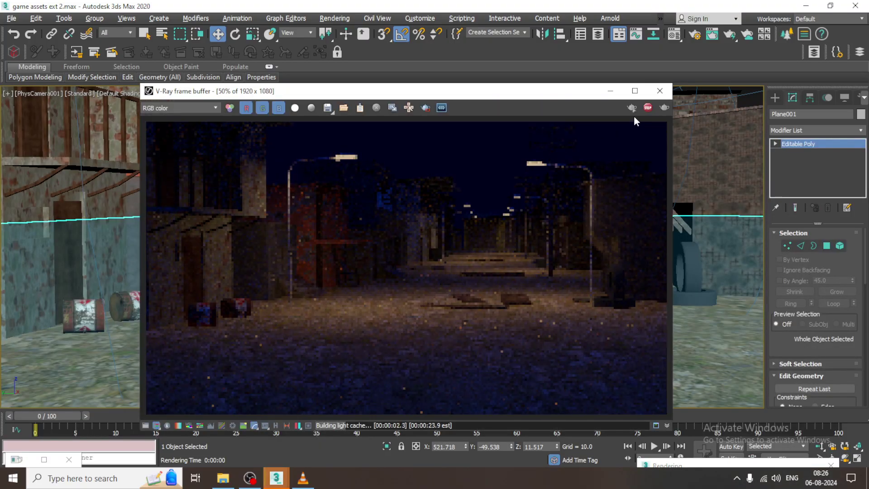
pyautogui.click(636, 91)
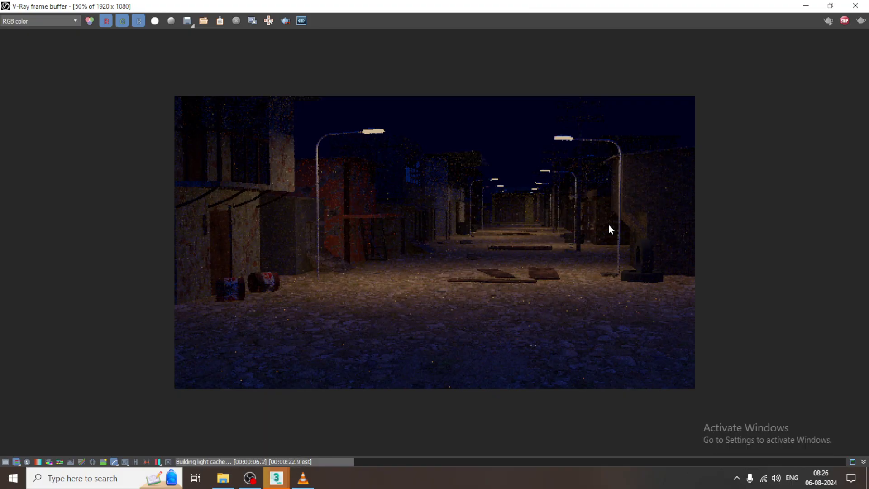
pyautogui.doubleClick(321, 233)
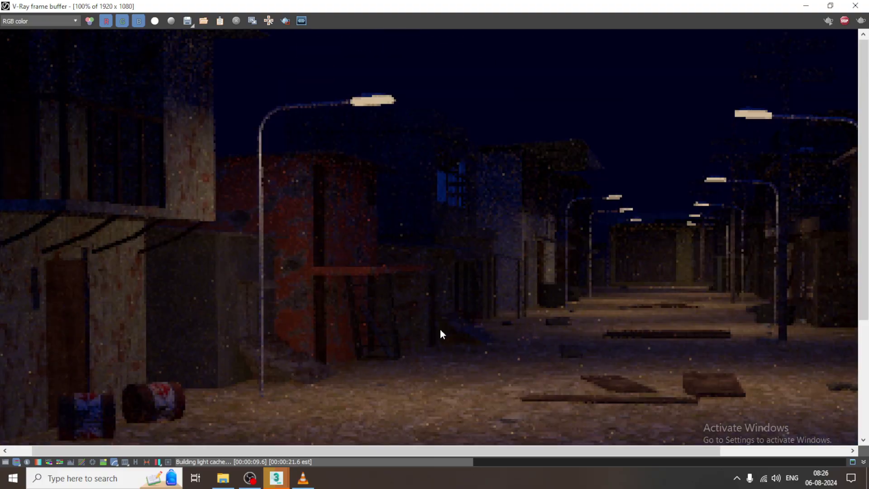
pyautogui.moveTo(440, 330); pyautogui.dragTo(436, 340, button='middle')
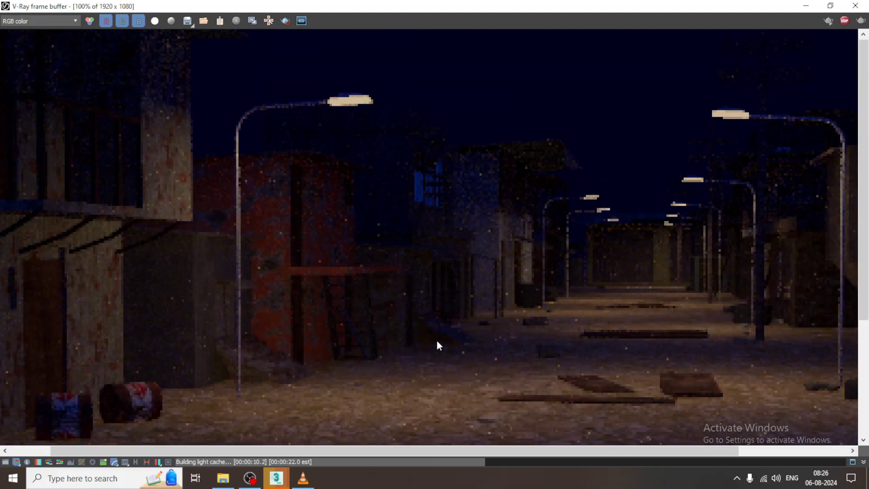
pyautogui.moveTo(602, 302); pyautogui.dragTo(591, 305, button='middle')
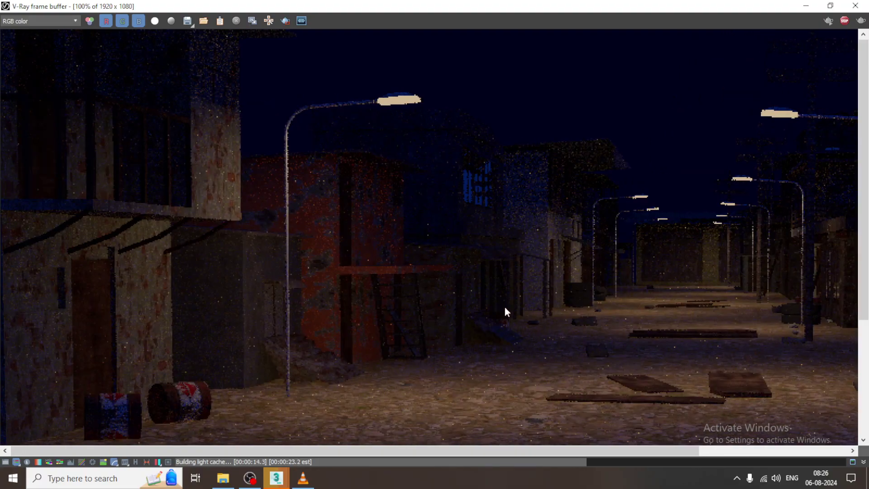
pyautogui.click(856, 6)
pyautogui.click(855, 6)
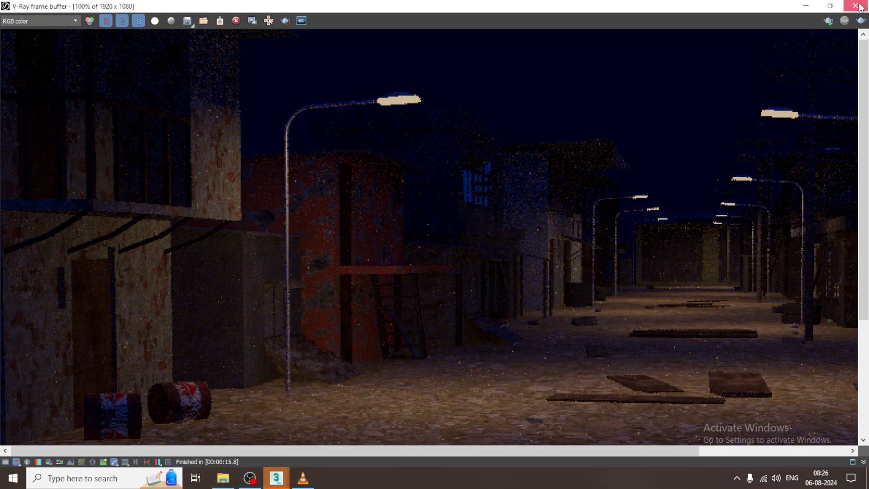
# Step: Clone the awning-window light as one instance to the red building's small grid window, at about X -196
pyautogui.hotkey('alt', 'w')
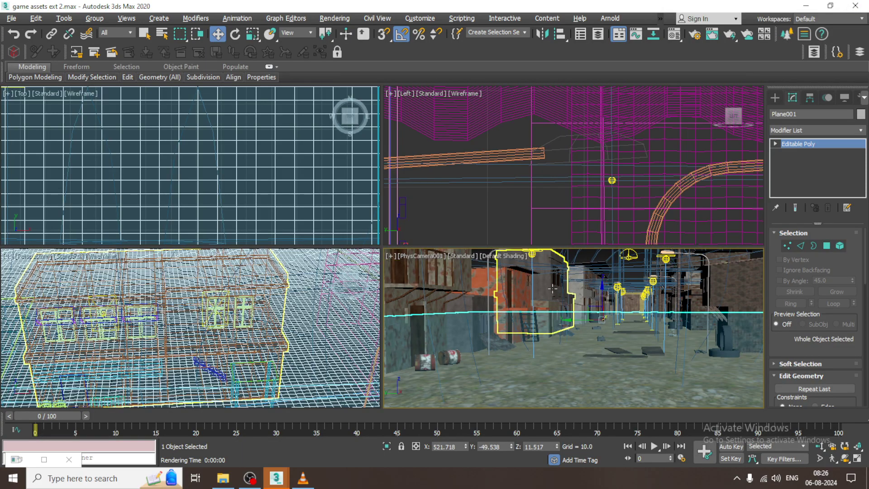
pyautogui.click(307, 302)
pyautogui.hotkey('alt', 'w')
pyautogui.press('F3')
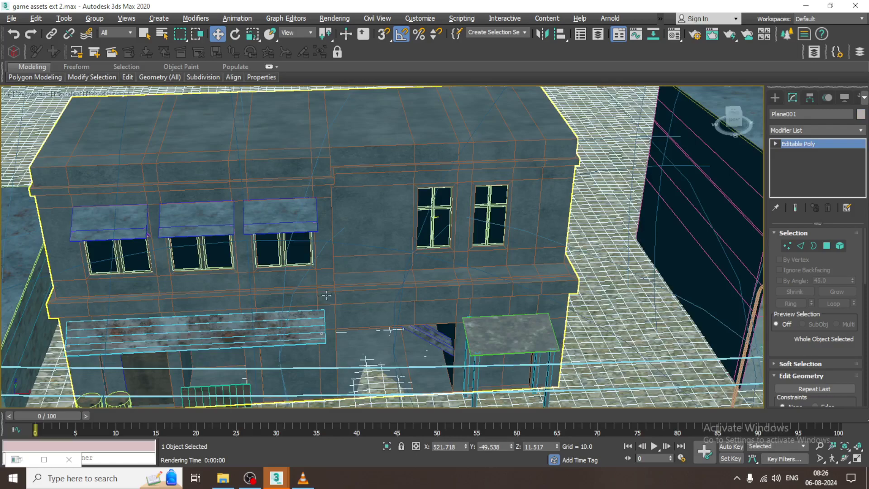
pyautogui.scroll(-6, 308, 303)
pyautogui.keyDown('alt'); pyautogui.moveTo(308, 302); pyautogui.dragTo(416, 215, button='middle'); pyautogui.keyUp('alt')
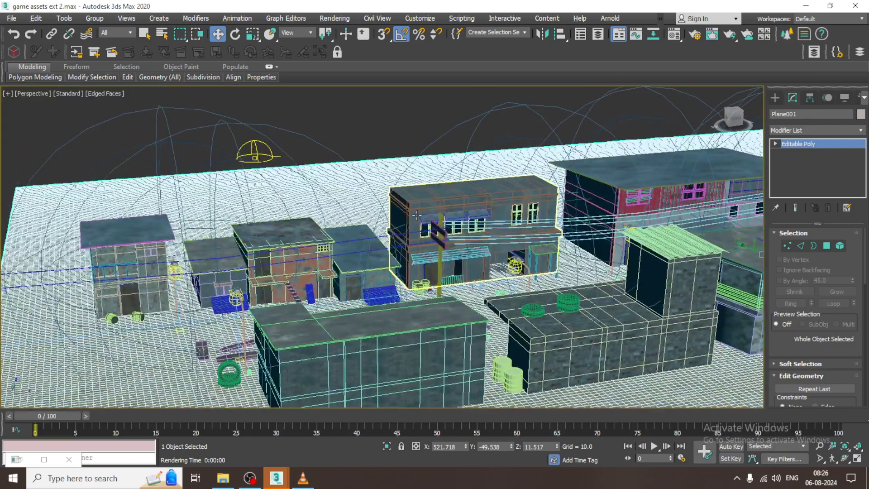
pyautogui.scroll(5, 417, 215)
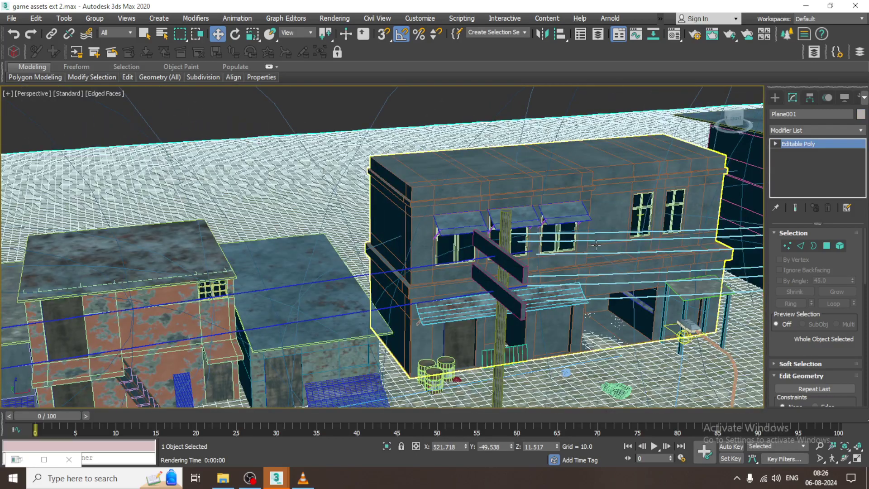
pyautogui.scroll(6, 595, 244)
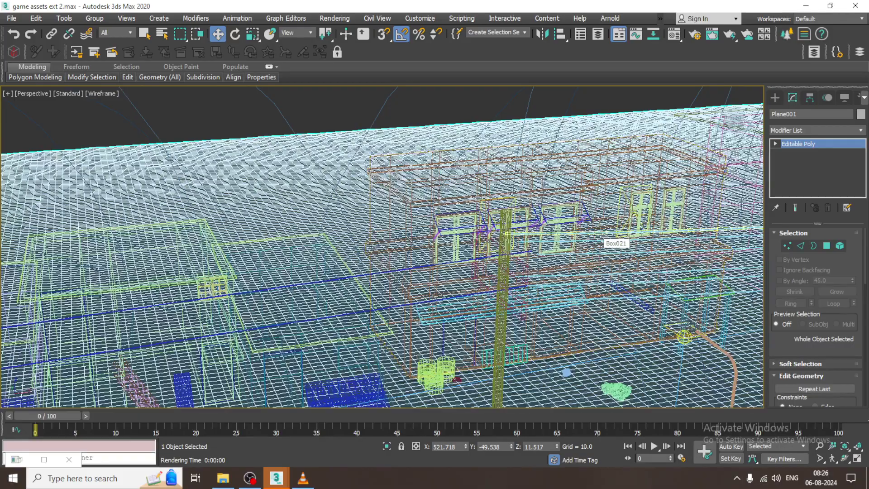
pyautogui.scroll(-6, 500, 300)
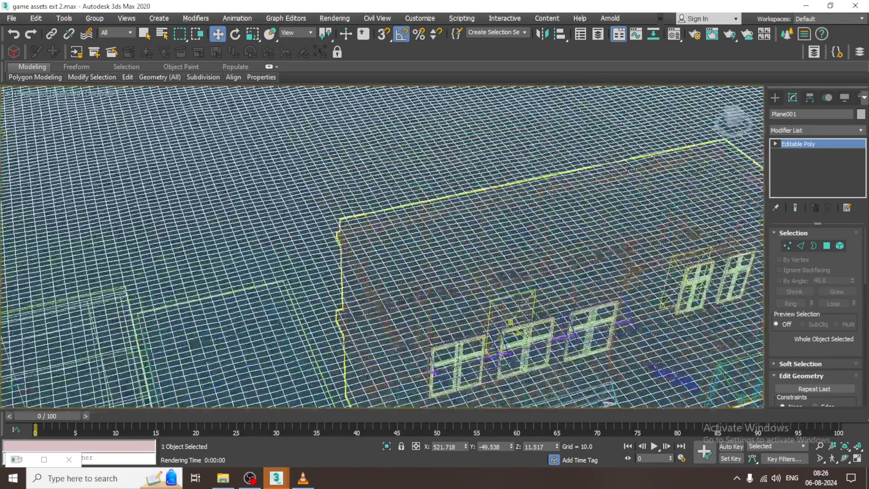
pyautogui.click(499, 300)
pyautogui.click(500, 300)
pyautogui.moveTo(517, 305); pyautogui.dragTo(630, 167, button='middle')
pyautogui.moveTo(637, 183)
pyautogui.keyDown('shift'); pyautogui.mouseDown()
pyautogui.moveTo(341, 240)
pyautogui.moveTo(314, 306)
pyautogui.mouseUp(); pyautogui.keyUp('shift')
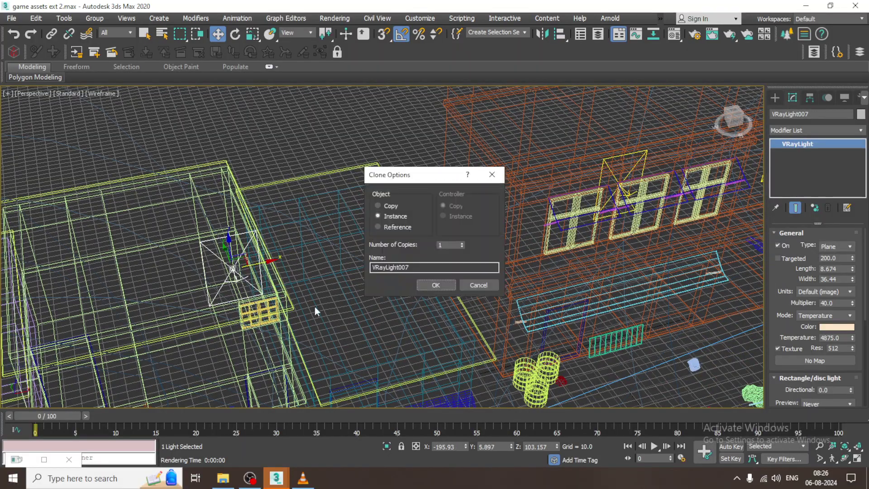
pyautogui.click(433, 282)
# Step: Shift the cloned light to about X -192, Z 77 behind the grid window, then test-render the close view and close it
pyautogui.moveTo(409, 288)
pyautogui.keyDown('alt'); pyautogui.mouseDown(button='middle')
pyautogui.moveTo(315, 239)
pyautogui.moveTo(289, 204)
pyautogui.mouseUp(button='middle'); pyautogui.keyUp('alt')
pyautogui.moveTo(292, 198); pyautogui.dragTo(310, 254)
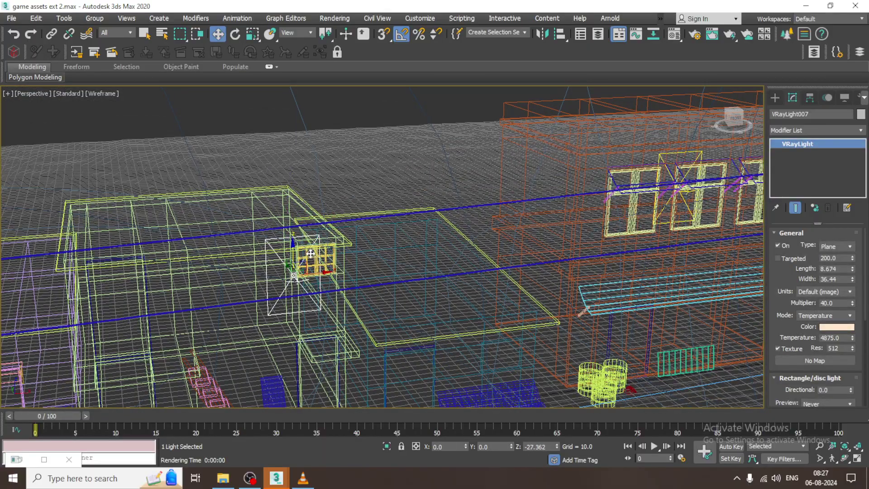
pyautogui.keyDown('alt'); pyautogui.moveTo(311, 254); pyautogui.dragTo(306, 277, button='middle'); pyautogui.keyUp('alt')
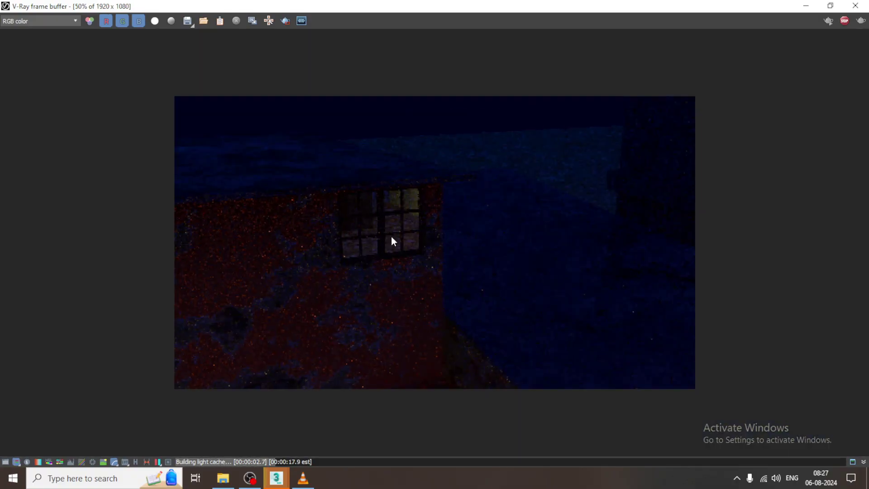
pyautogui.press('Escape')
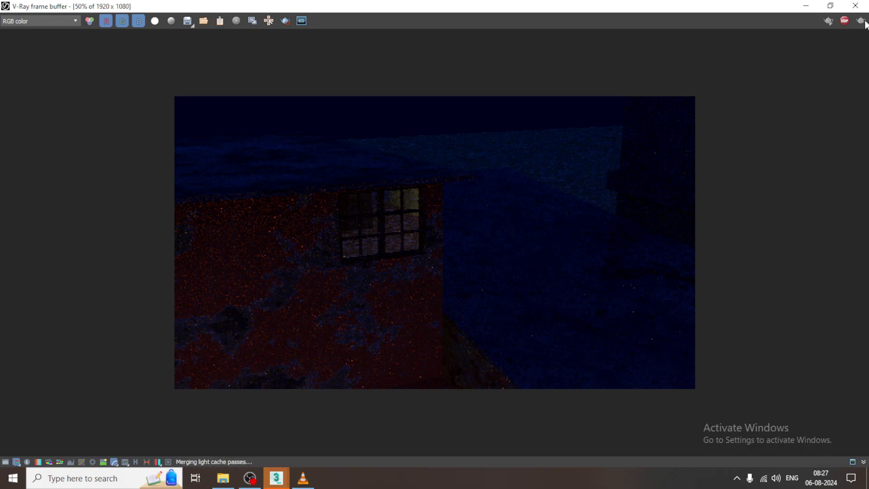
pyautogui.click(857, 5)
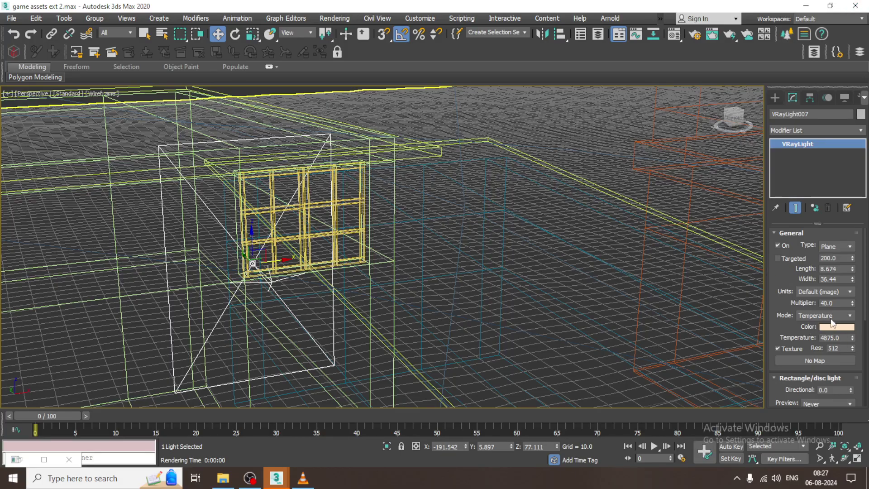
# Step: Move the grid-window light farther behind the window to about Y 0.3 and lower it to about Z 75
pyautogui.scroll(-5, 406, 285)
pyautogui.moveTo(407, 285)
pyautogui.keyDown('alt'); pyautogui.mouseDown(button='middle')
pyautogui.moveTo(437, 267)
pyautogui.moveTo(403, 296)
pyautogui.moveTo(397, 274)
pyautogui.mouseUp(button='middle'); pyautogui.keyUp('alt')
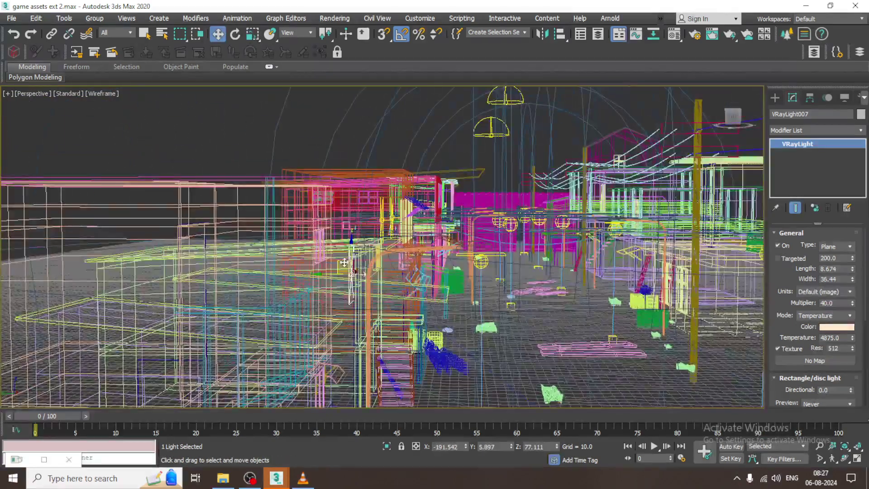
pyautogui.moveTo(336, 274); pyautogui.dragTo(343, 274)
pyautogui.keyDown('alt'); pyautogui.moveTo(384, 273); pyautogui.dragTo(347, 270, button='middle'); pyautogui.keyUp('alt')
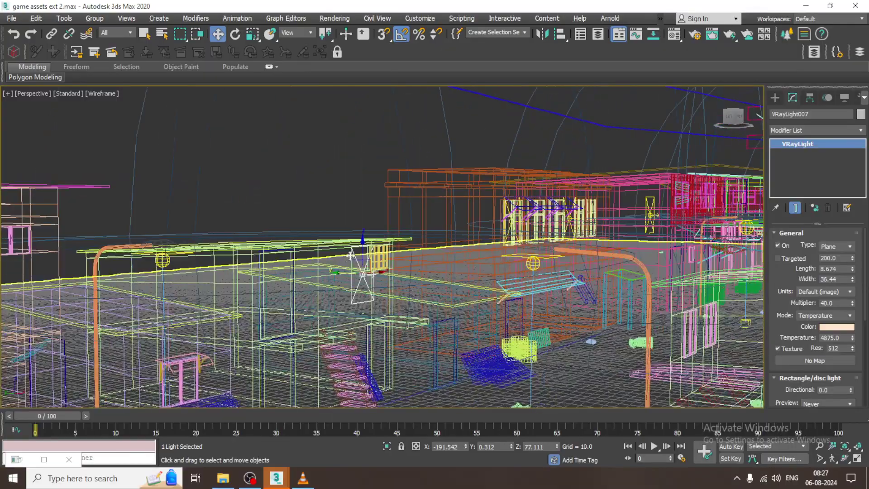
pyautogui.moveTo(364, 246); pyautogui.dragTo(363, 253)
pyautogui.keyDown('alt'); pyautogui.moveTo(363, 253); pyautogui.dragTo(456, 272, button='middle'); pyautogui.keyUp('alt')
# Step: Draw a large V-Ray plane light on the open ground beside the row of buildings
pyautogui.press('F3')
pyautogui.scroll(-6, 534, 259)
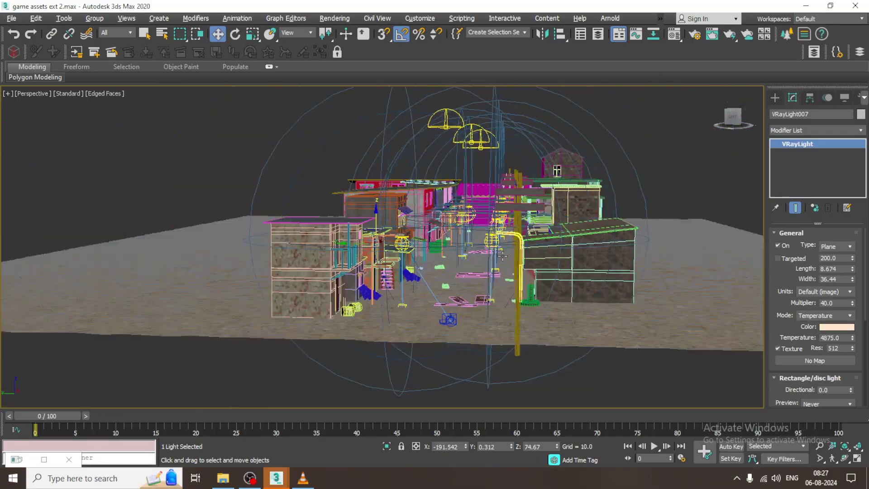
pyautogui.keyDown('alt'); pyautogui.moveTo(520, 223); pyautogui.dragTo(446, 322, button='middle'); pyautogui.keyUp('alt')
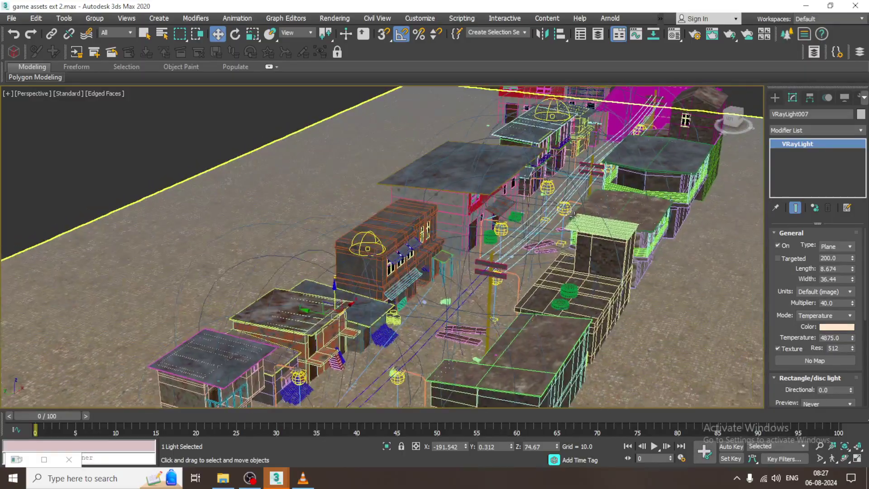
pyautogui.moveTo(553, 259); pyautogui.dragTo(529, 210, button='middle')
pyautogui.click(775, 97)
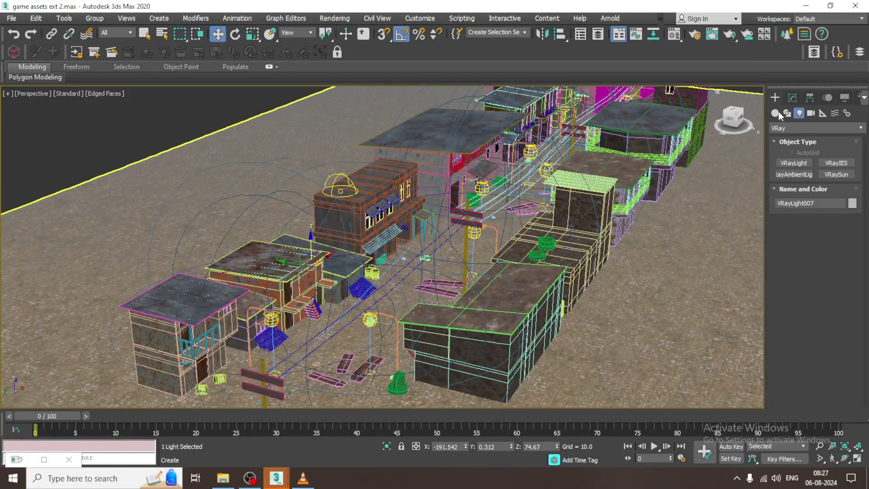
pyautogui.click(794, 163)
pyautogui.scroll(-3, 618, 127)
pyautogui.scroll(-4, 602, 212)
pyautogui.keyDown('alt'); pyautogui.moveTo(584, 244); pyautogui.dragTo(507, 279, button='middle'); pyautogui.keyUp('alt')
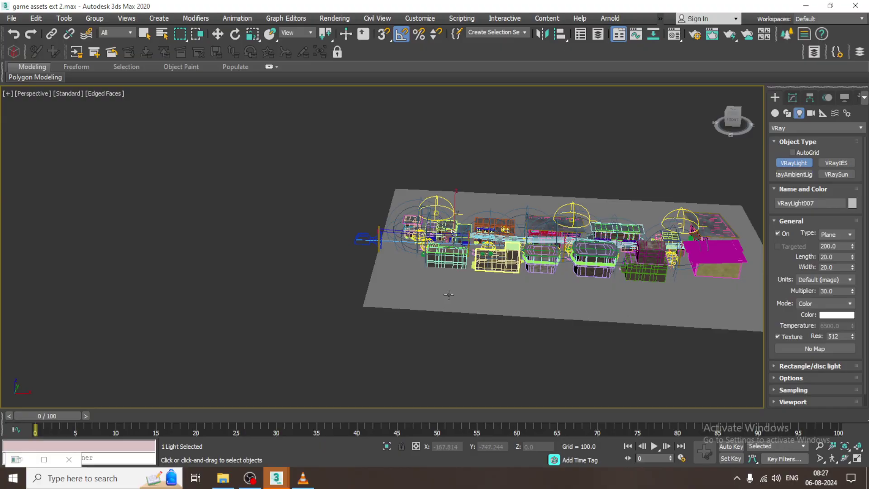
pyautogui.moveTo(447, 286); pyautogui.dragTo(745, 395)
pyautogui.keyDown('alt'); pyautogui.moveTo(544, 315); pyautogui.dragTo(631, 292, button='middle'); pyautogui.keyUp('alt')
# Step: Raise the large plane light to about Z 626 and shift it toward the street to about Y -536
pyautogui.press('w')
pyautogui.moveTo(583, 305); pyautogui.dragTo(558, 166)
pyautogui.keyDown('alt'); pyautogui.moveTo(559, 220); pyautogui.dragTo(564, 211, button='middle'); pyautogui.keyUp('alt')
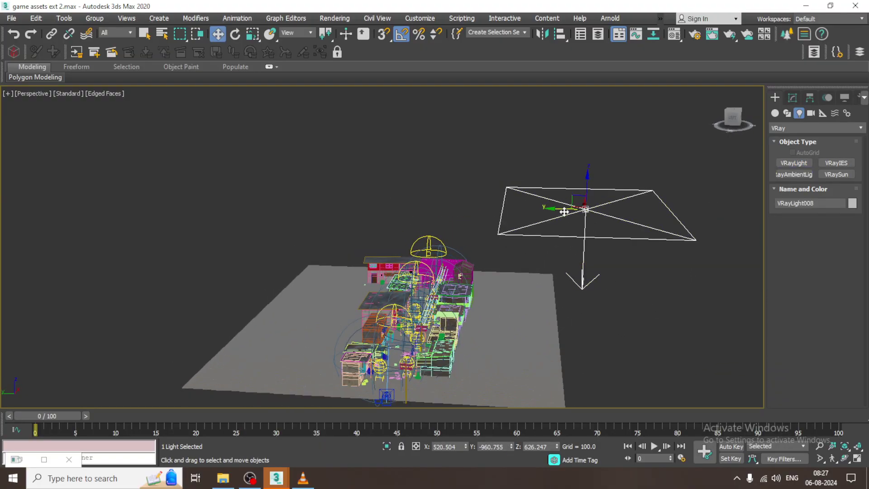
pyautogui.moveTo(547, 209); pyautogui.dragTo(466, 210)
pyautogui.keyDown('alt'); pyautogui.moveTo(466, 210); pyautogui.dragTo(484, 213, button='middle'); pyautogui.keyUp('alt')
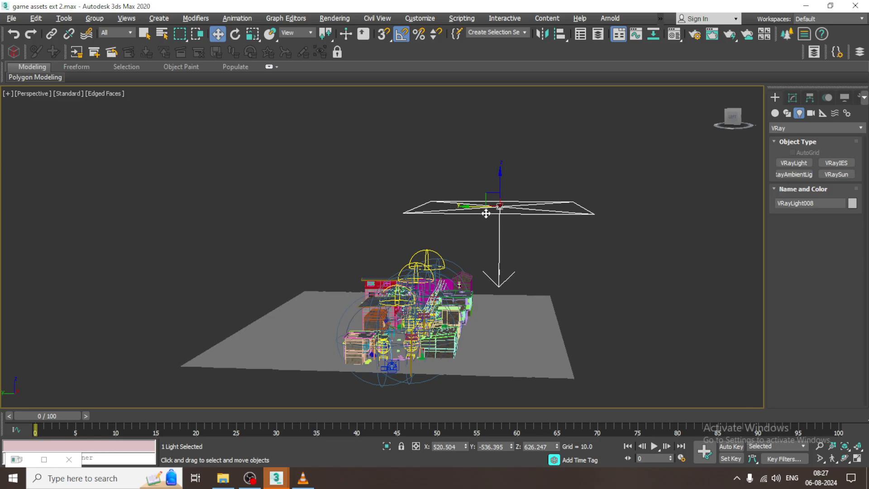
# Step: Test-render the PhysCamera001 street view with the overhead plane light, then close the frame buffer
pyautogui.hotkey('alt', 'w')
pyautogui.click(607, 286)
pyautogui.hotkey('alt', 'w')
pyautogui.hotkey('shift', 'q')
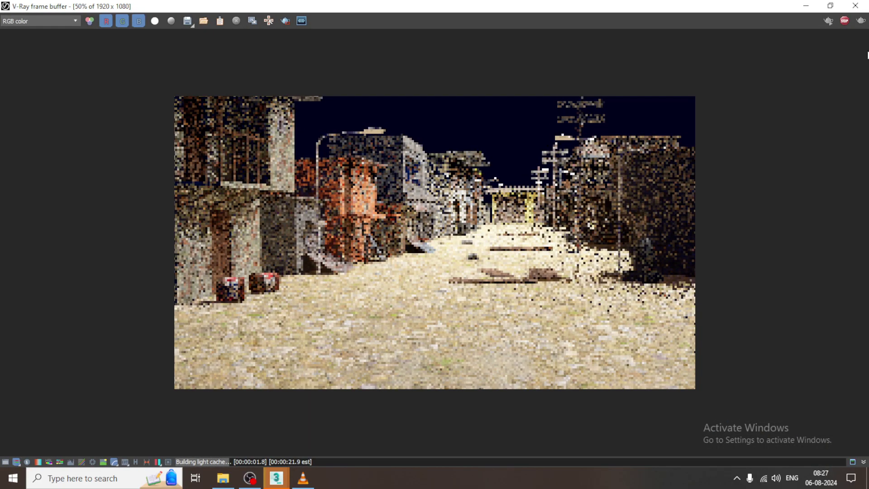
pyautogui.click(856, 6)
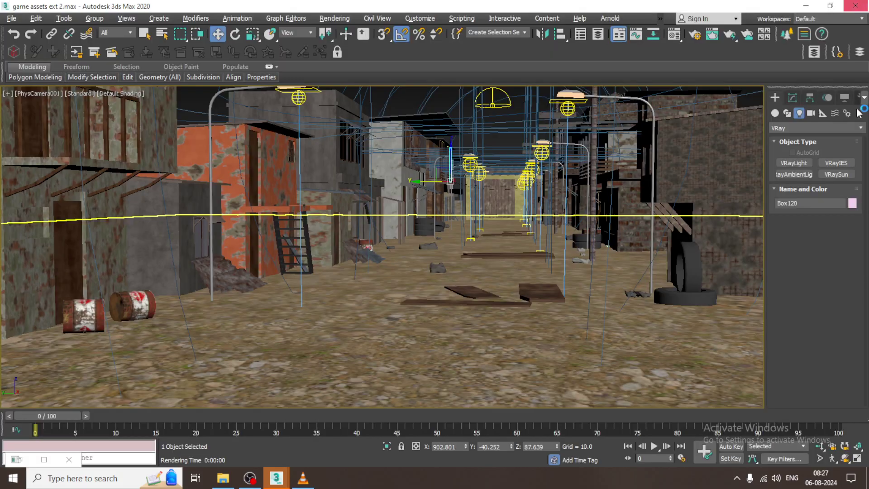
# Step: Switch the large overhead plane light to Temperature mode and set its temperature to 5330
pyautogui.click(793, 98)
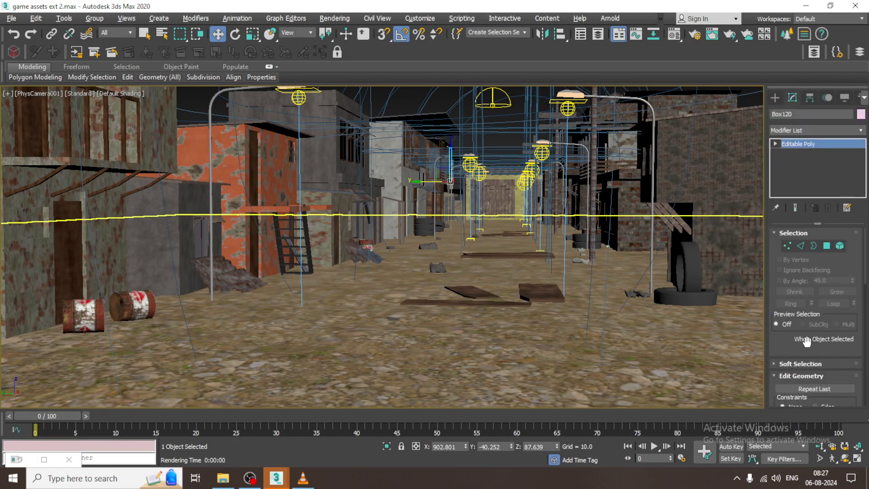
pyautogui.moveTo(783, 344); pyautogui.dragTo(782, 341)
pyautogui.hotkey('alt', 'w')
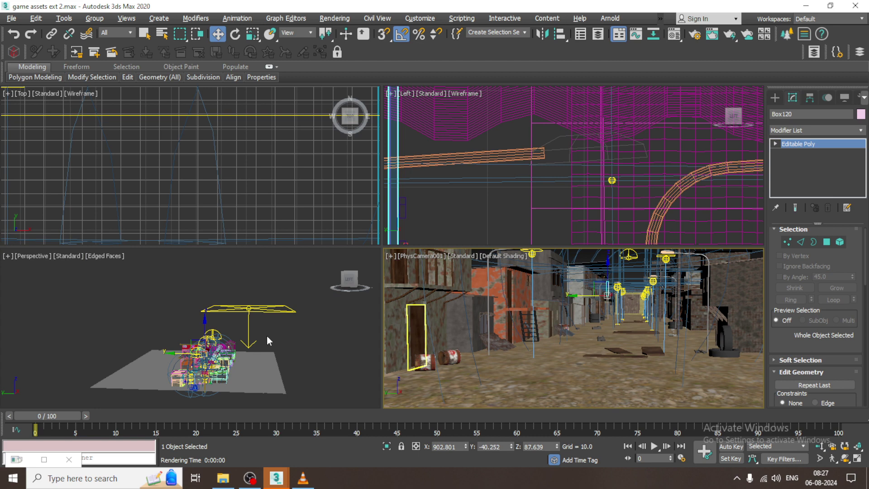
pyautogui.click(264, 313)
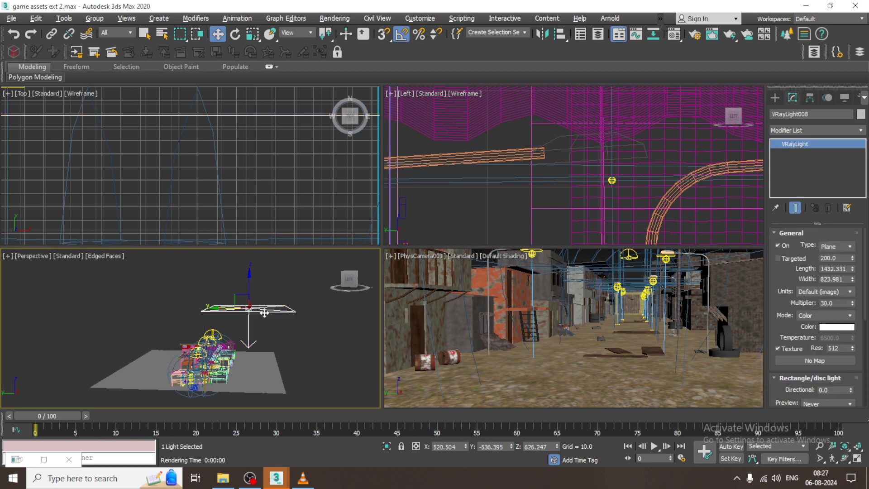
pyautogui.click(839, 315)
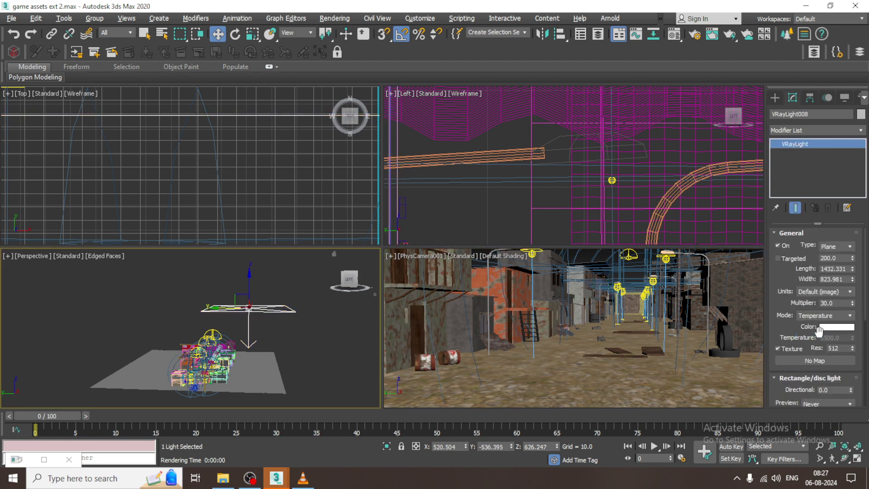
pyautogui.click(819, 335)
pyautogui.click(832, 316)
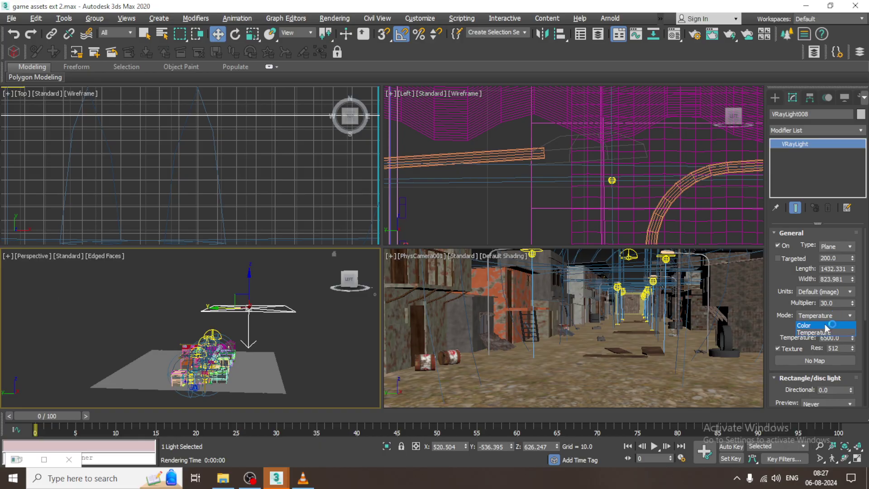
pyautogui.click(825, 324)
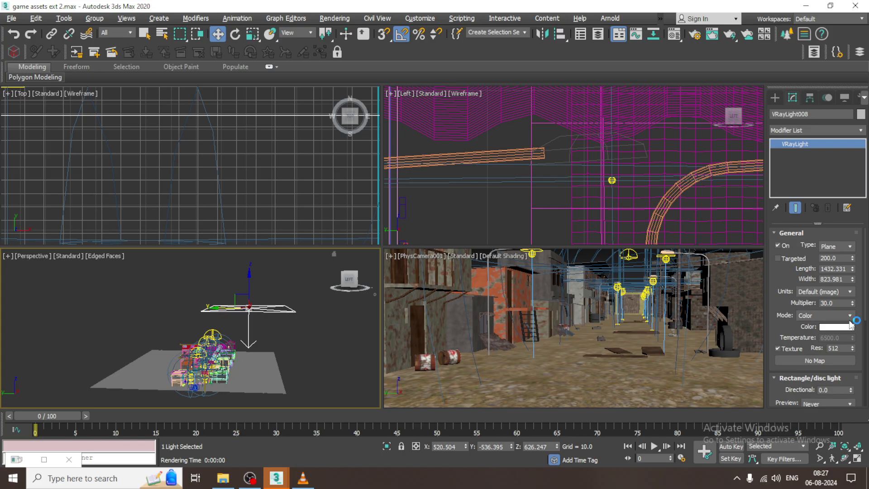
pyautogui.click(849, 318)
pyautogui.click(833, 333)
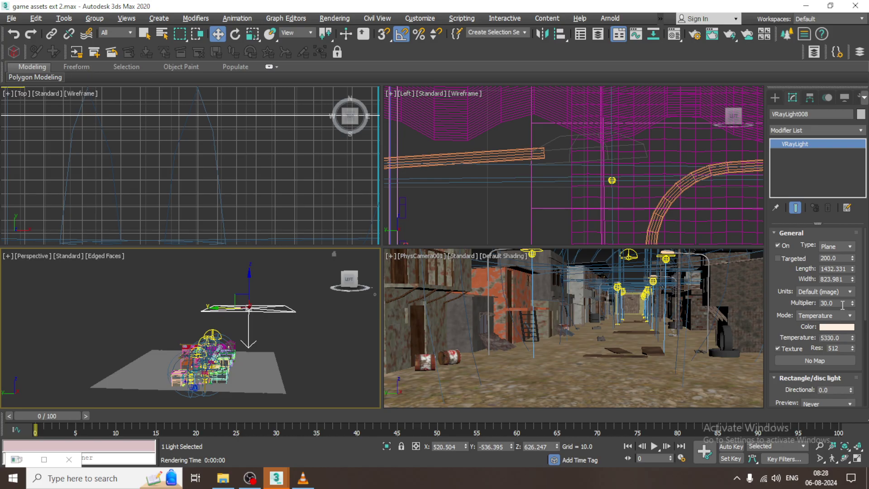
# Step: Set the overhead plane light's multiplier to 2, then test-render the camera view and close the render
pyautogui.write('2')
pyautogui.press('Return')
pyautogui.click(334, 18)
pyautogui.click(559, 258)
pyautogui.hotkey('shift', 'q')
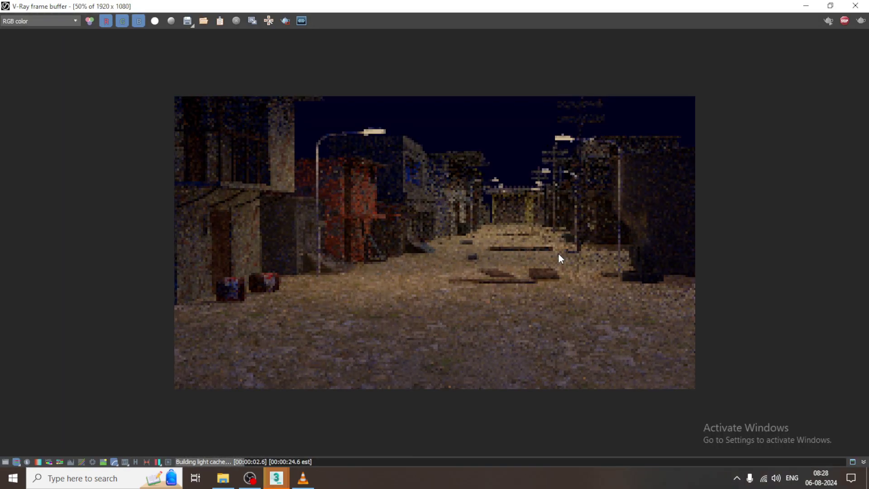
pyautogui.click(862, 5)
# Step: Set the overhead light's multiplier to 0.2, test-render the camera view again and close the render
pyautogui.moveTo(836, 303); pyautogui.dragTo(792, 299)
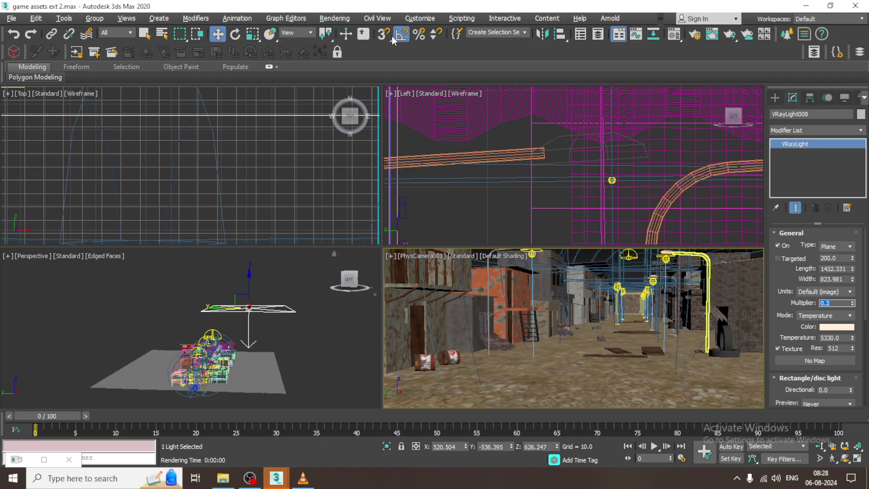
pyautogui.click(334, 18)
pyautogui.click(346, 34)
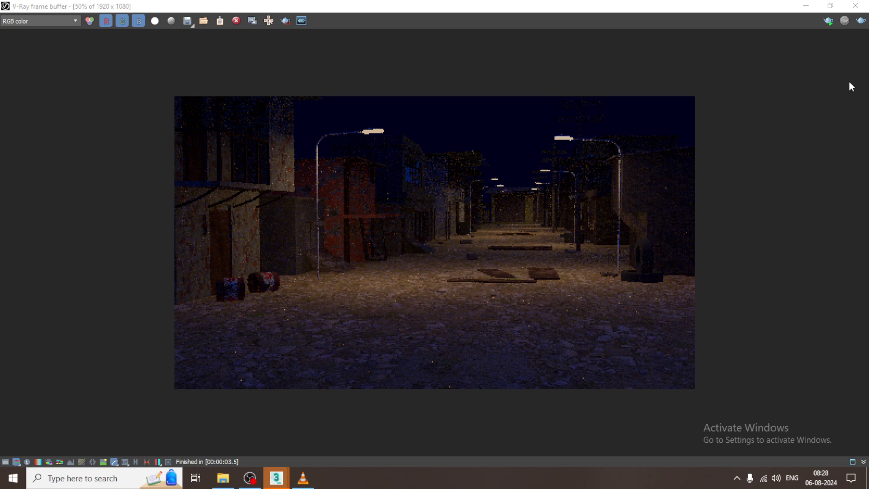
pyautogui.click(855, 5)
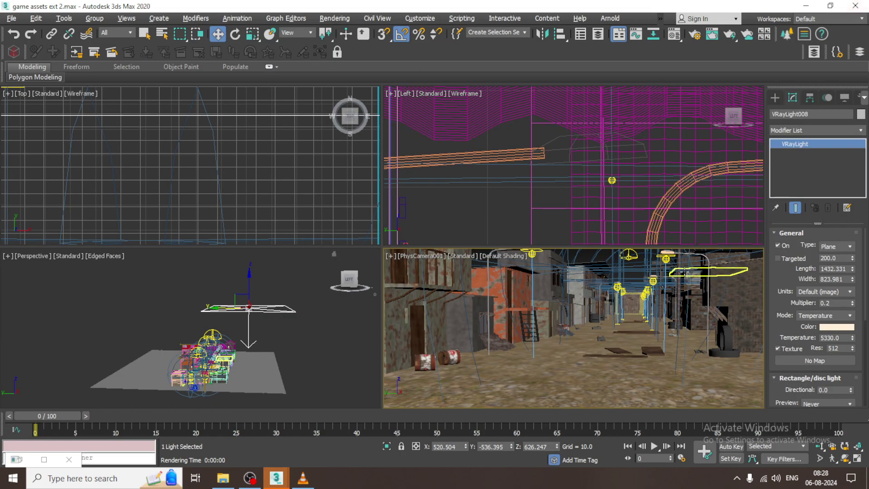
# Step: Set the overhead light's multiplier to 0.4, then render the street from the camera and close the frame buffer
pyautogui.moveTo(799, 302); pyautogui.dragTo(793, 296)
pyautogui.write('0.')
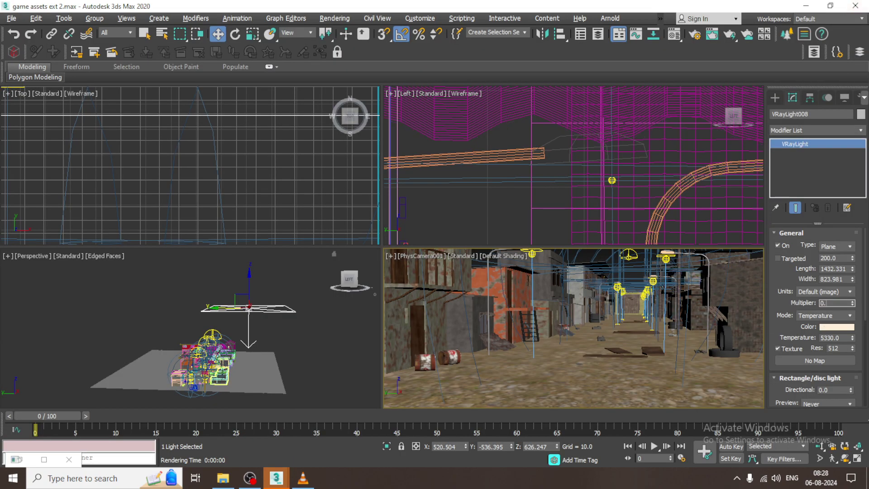
pyautogui.click(334, 18)
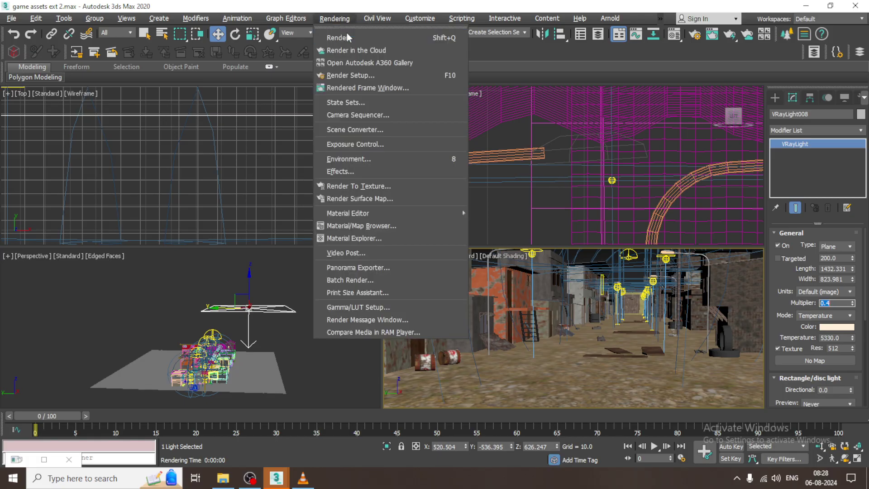
pyautogui.click(347, 34)
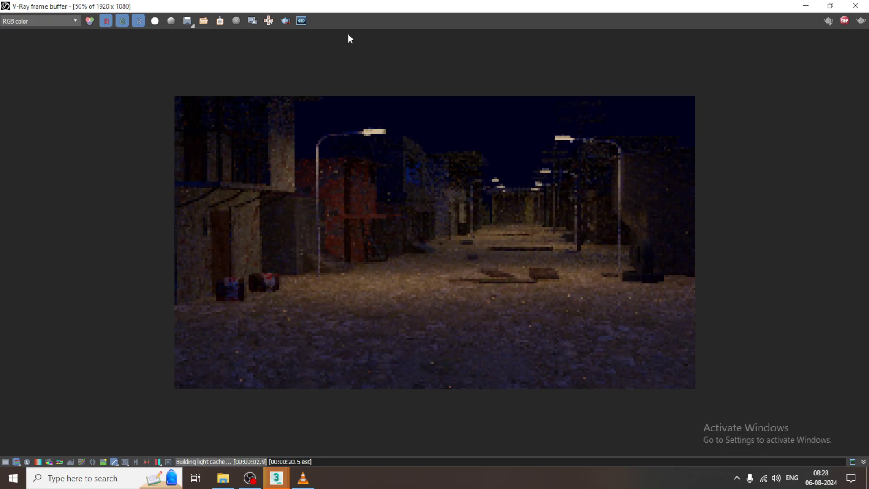
pyautogui.click(856, 6)
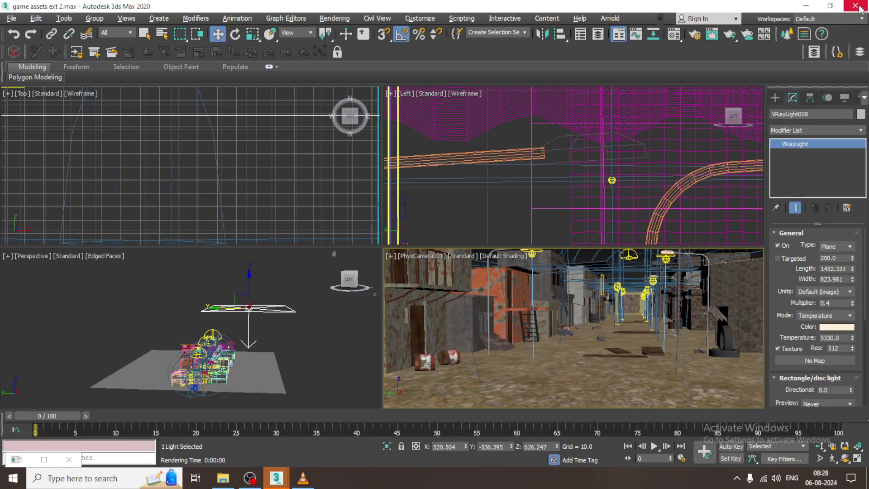
# Step: Move the overhead plane light above the buildings to about Y -116, then test-render the camera view and close it
pyautogui.moveTo(228, 313); pyautogui.dragTo(175, 305)
pyautogui.click(593, 290)
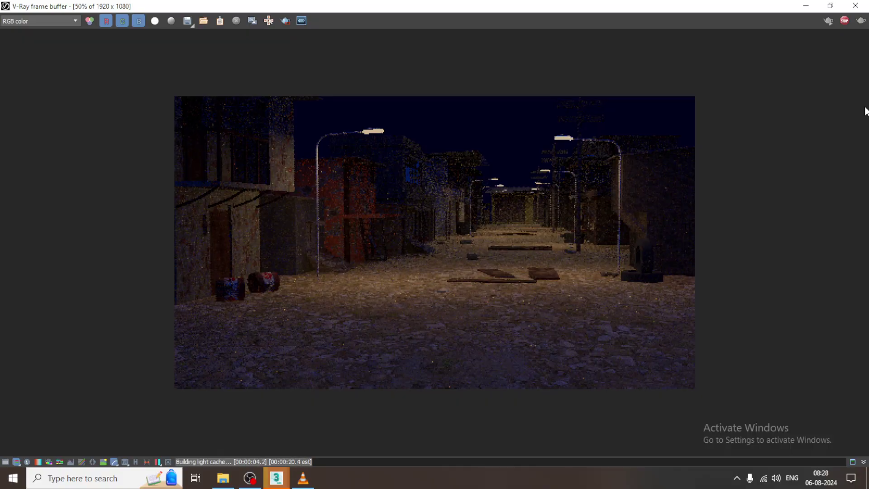
pyautogui.click(855, 6)
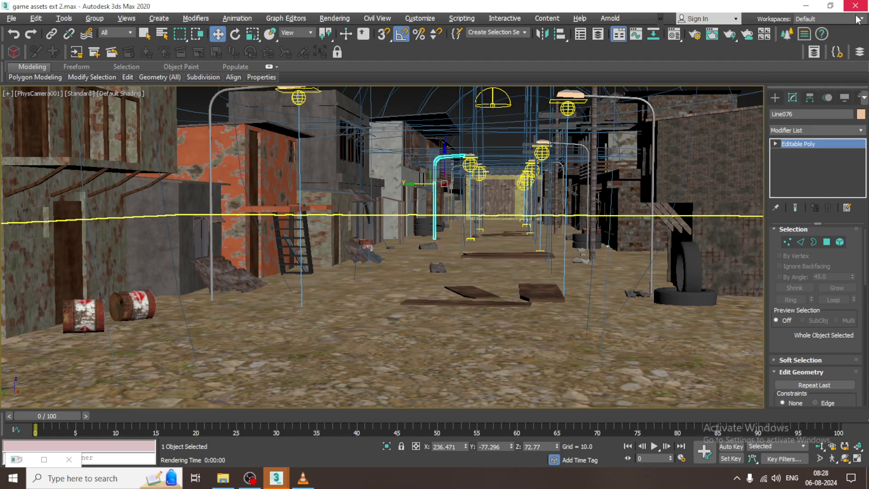
# Step: Increase the overhead plane light's multiplier, then test-render the street from the camera and close the render
pyautogui.hotkey('alt', 'w')
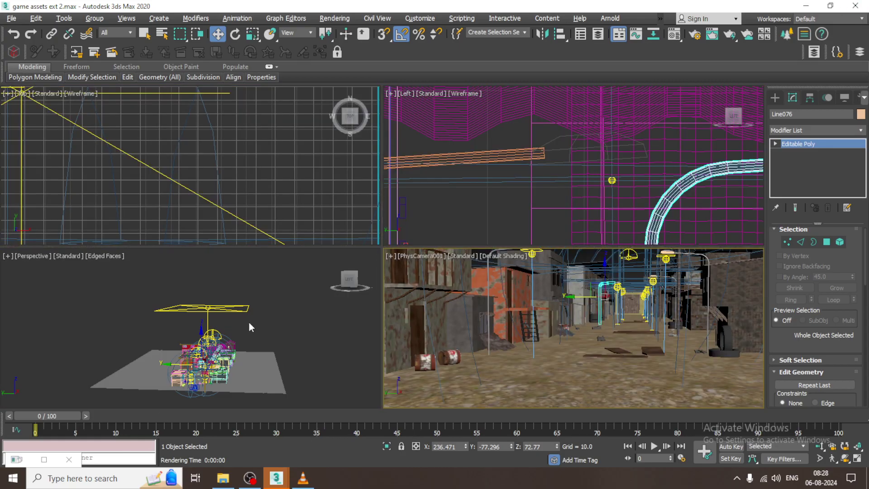
pyautogui.click(245, 309)
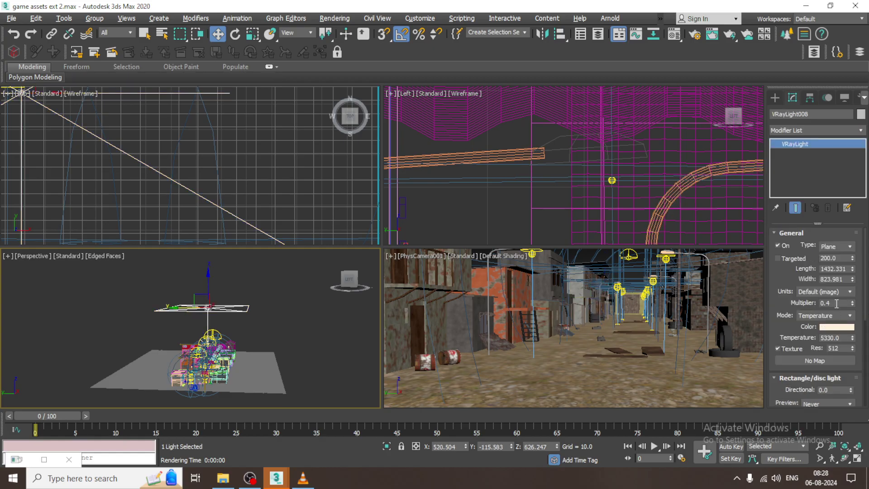
pyautogui.doubleClick(833, 303)
pyautogui.click(334, 18)
pyautogui.click(338, 34)
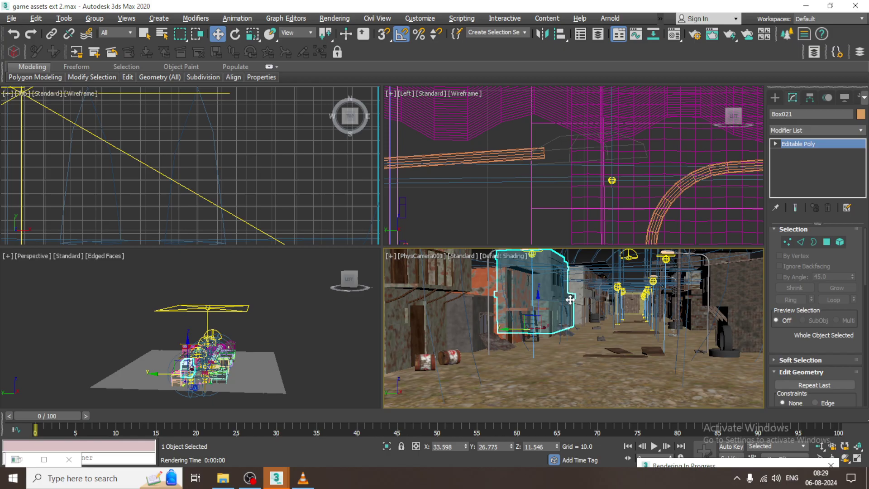
pyautogui.hotkey('shift', 'q')
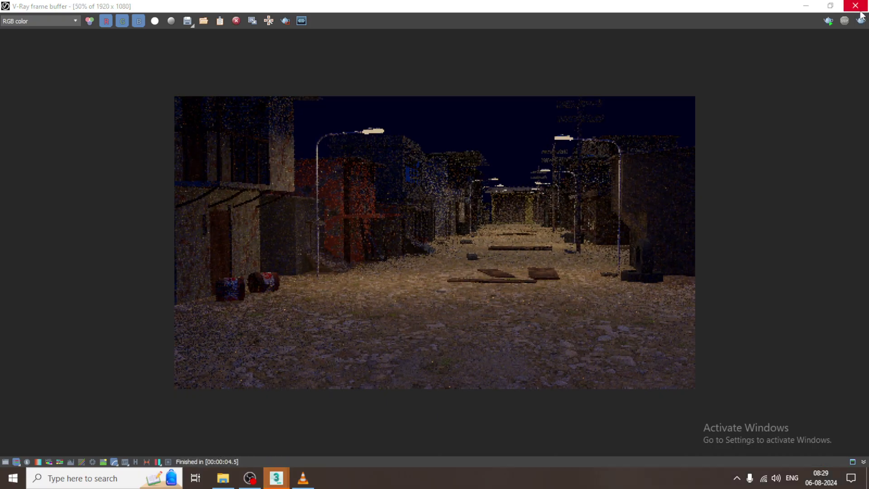
pyautogui.click(857, 7)
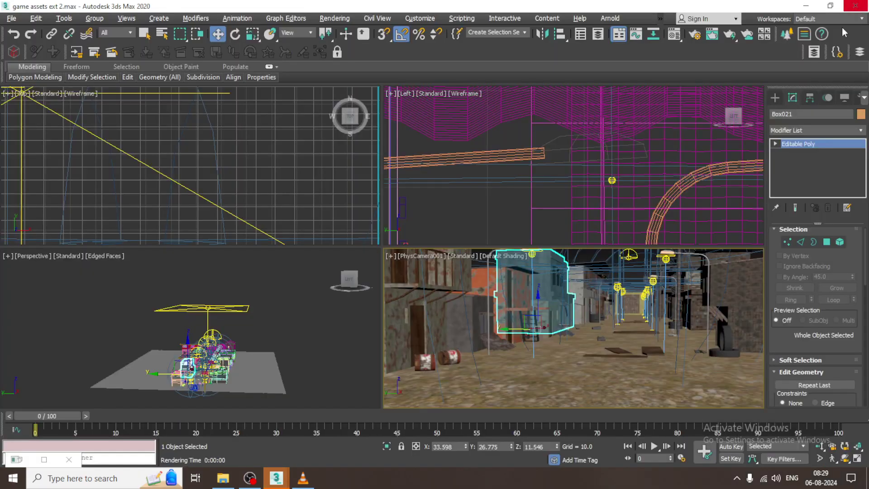
# Step: Set the overhead light's multiplier to 0.5 and turn on its Double-sided and Invisible options
pyautogui.click(231, 310)
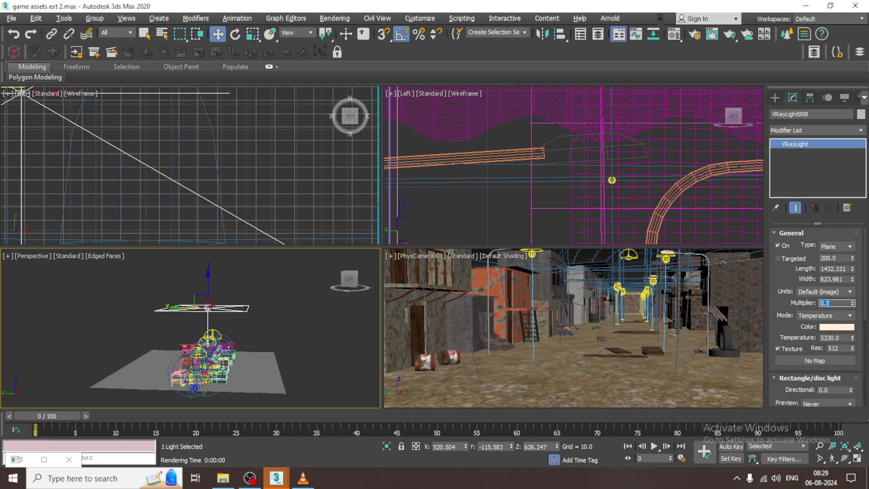
pyautogui.moveTo(782, 324); pyautogui.dragTo(783, 231)
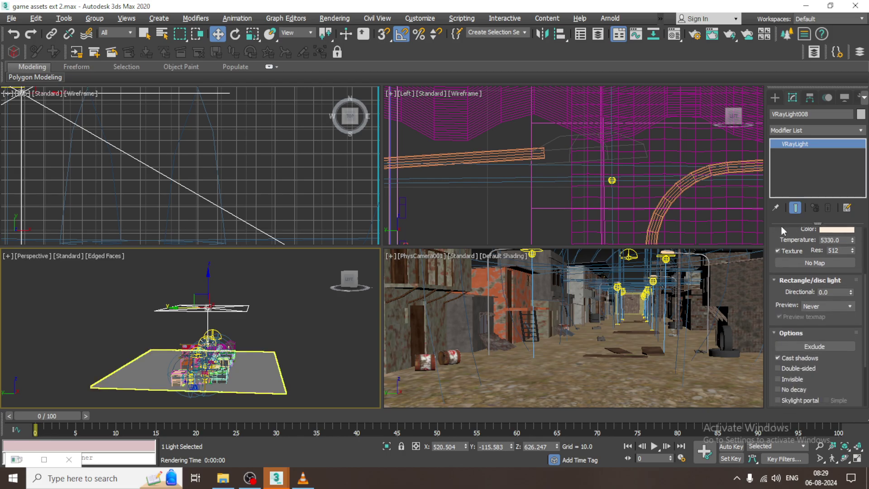
pyautogui.click(802, 369)
pyautogui.click(795, 380)
# Step: Test-render the camera view with the adjusted overhead light, letting it refine, then close the frame buffer
pyautogui.click(594, 281)
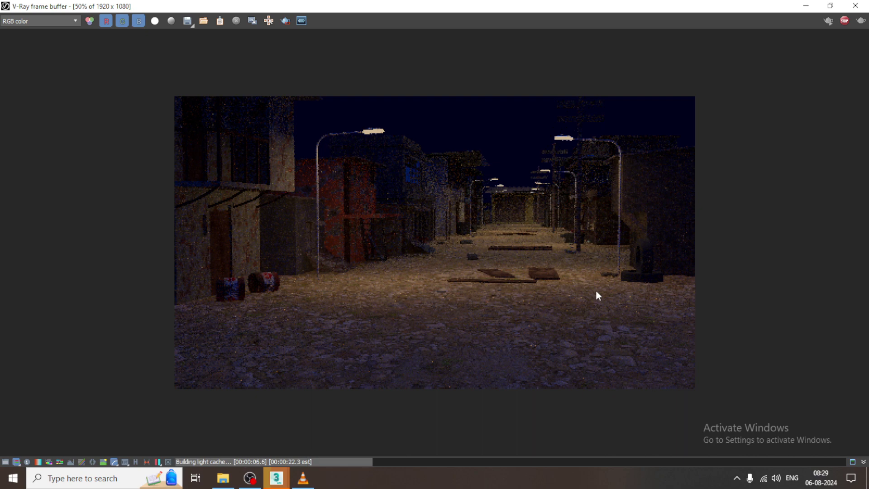
pyautogui.click(251, 478)
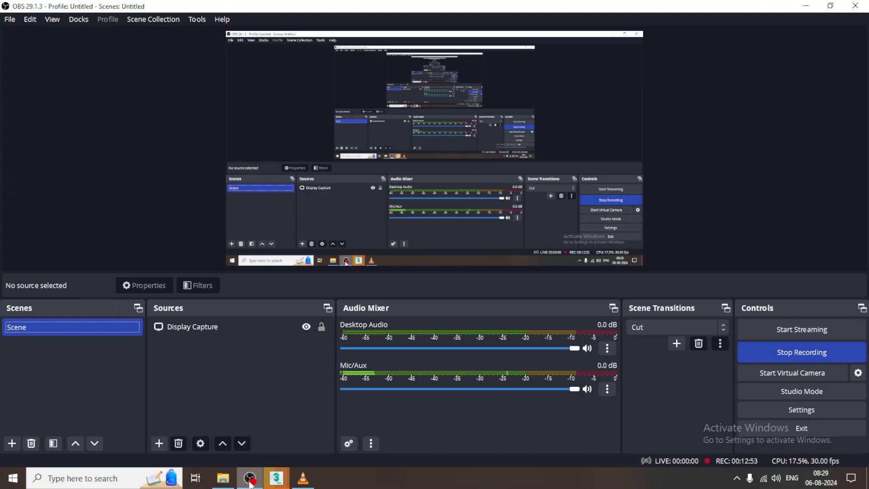
pyautogui.click(251, 483)
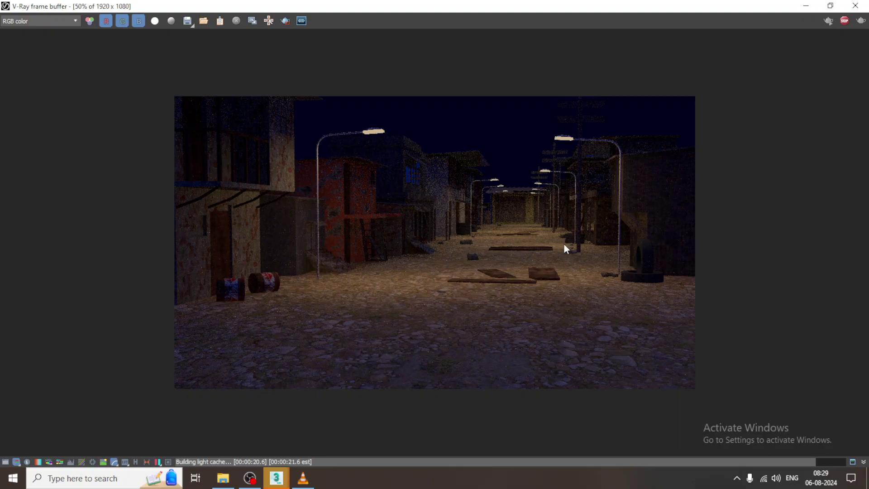
pyautogui.click(855, 5)
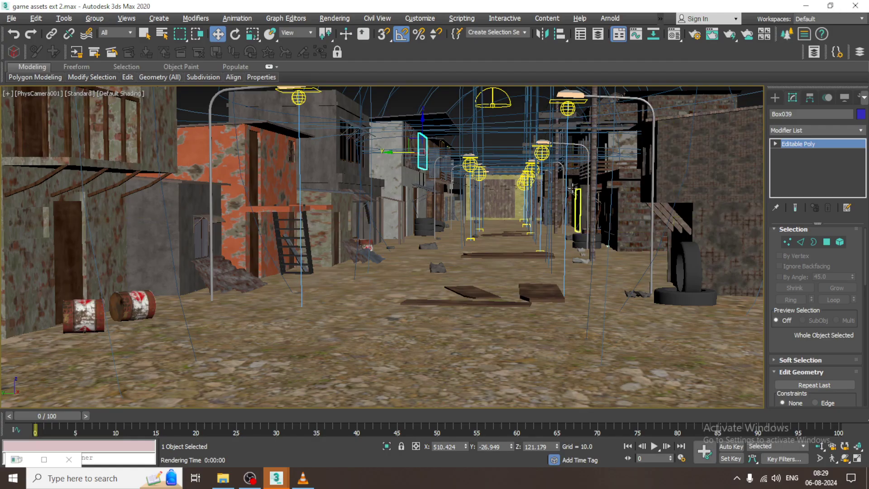
# Step: Delete the overhead plane light, then test-render the camera view without it and close the render
pyautogui.hotkey('alt', 'w')
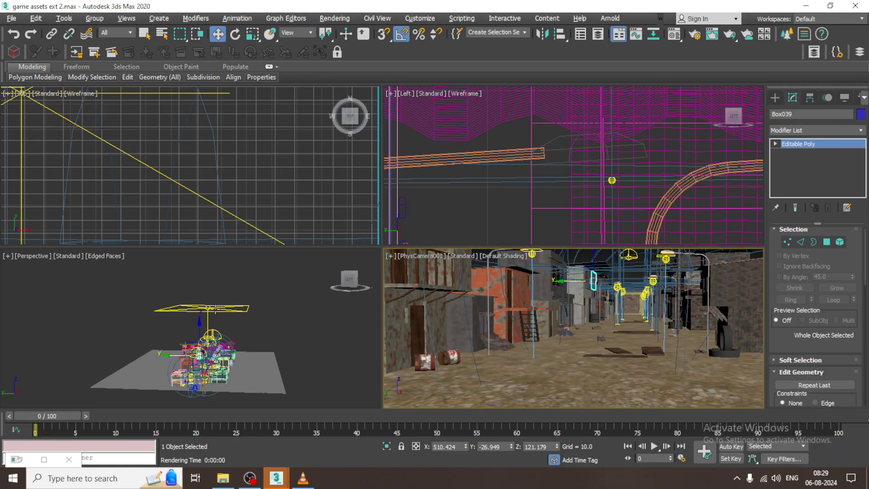
pyautogui.click(211, 317)
pyautogui.press('Delete')
pyautogui.click(550, 297)
pyautogui.hotkey('alt', 'w')
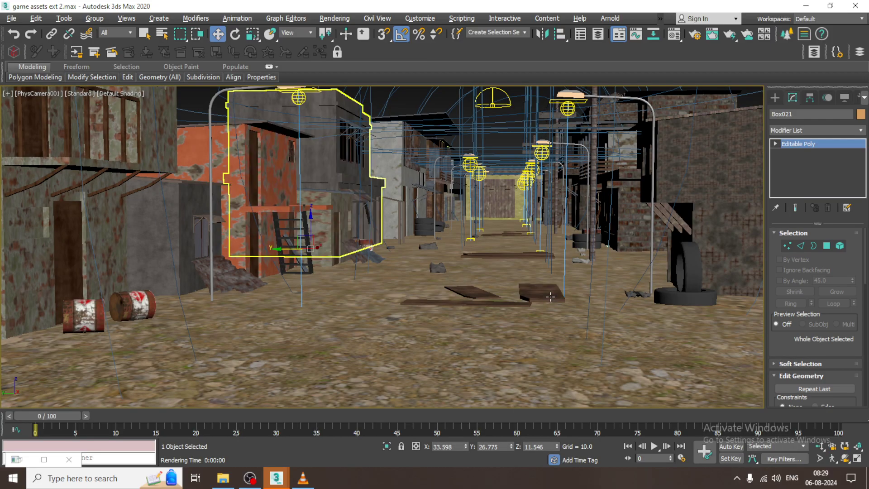
pyautogui.hotkey('shift', 'q')
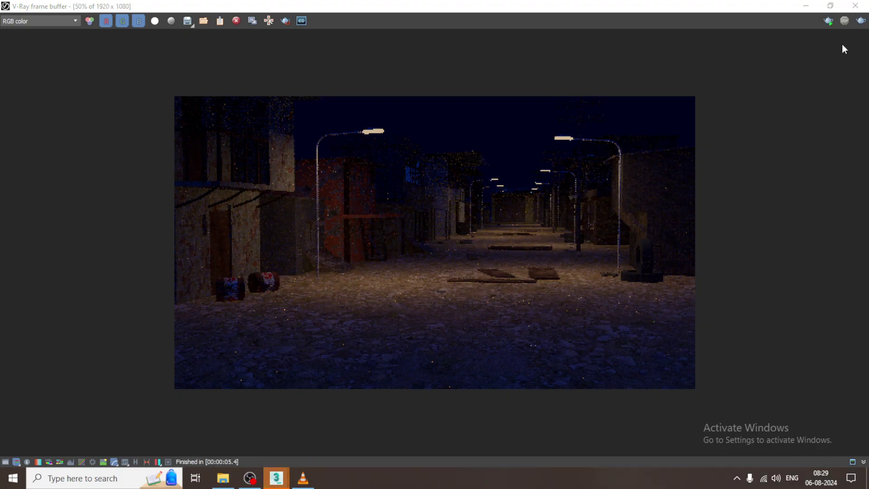
pyautogui.click(855, 6)
# Step: Undo the deletion of the overhead plane light and select the light again
pyautogui.click(533, 222)
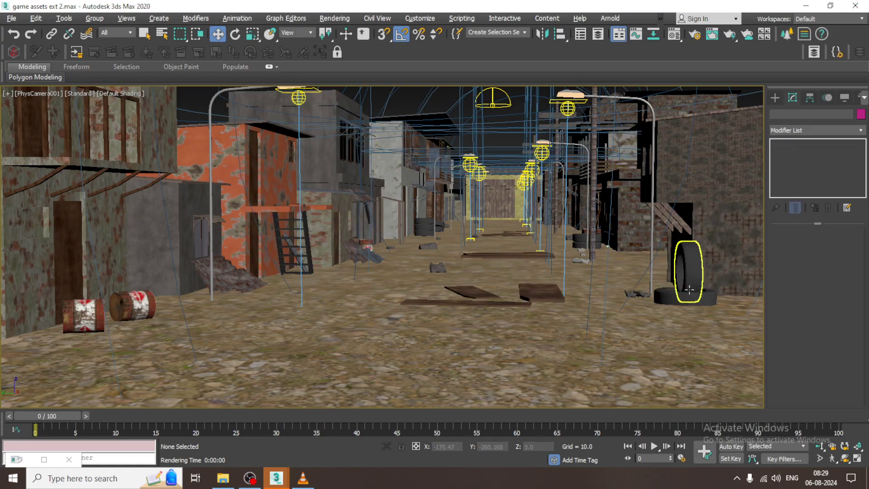
pyautogui.hotkey('alt', 'w')
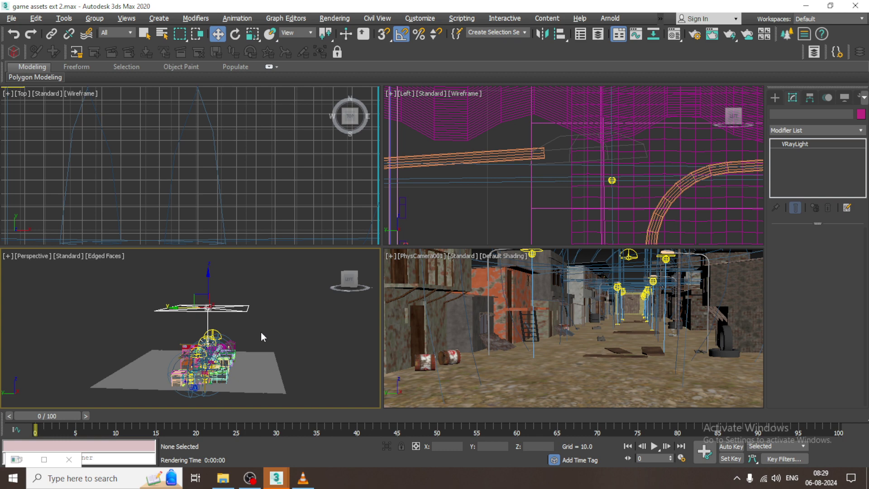
pyautogui.click(220, 313)
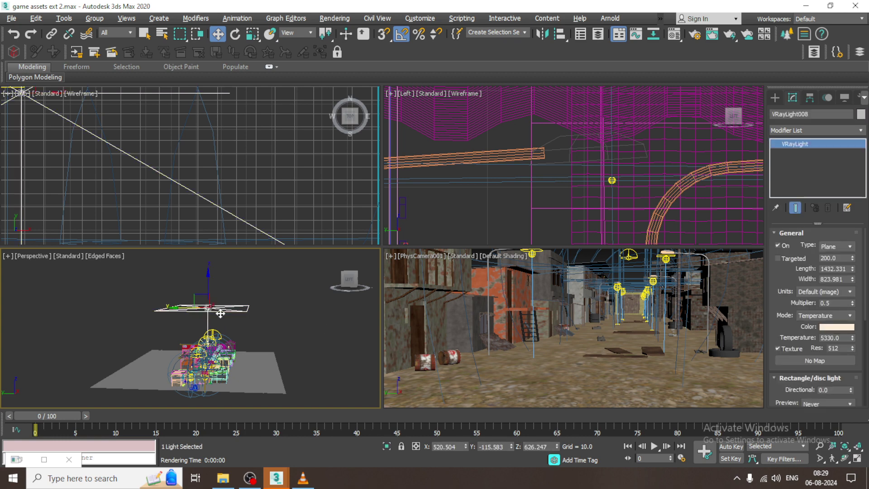
# Step: Set the overhead plane light's multiplier to 0.2, then test-render the camera view and close the frame buffer
pyautogui.doubleClick(833, 303)
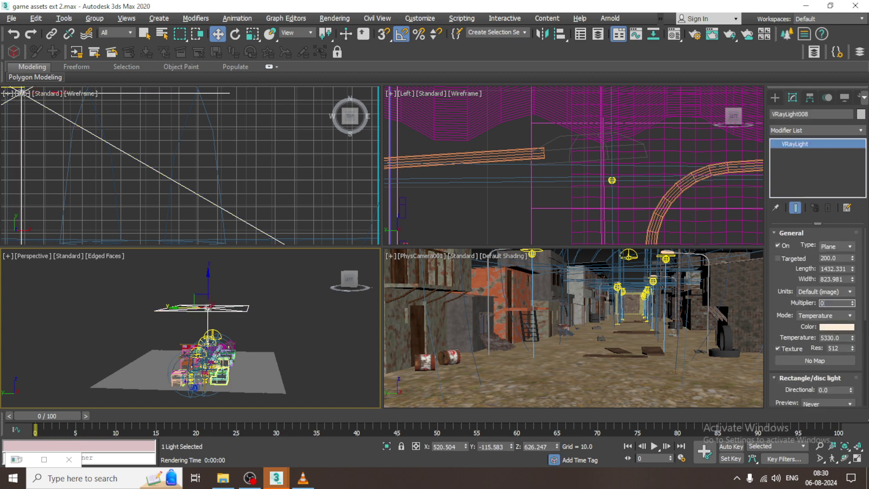
pyautogui.write('0.2')
pyautogui.press('Return')
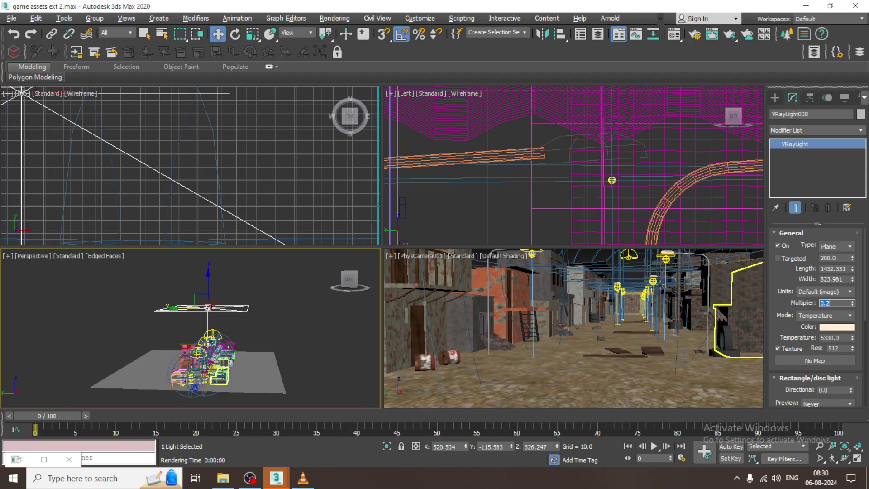
pyautogui.click(653, 281)
pyautogui.hotkey('alt', 'w')
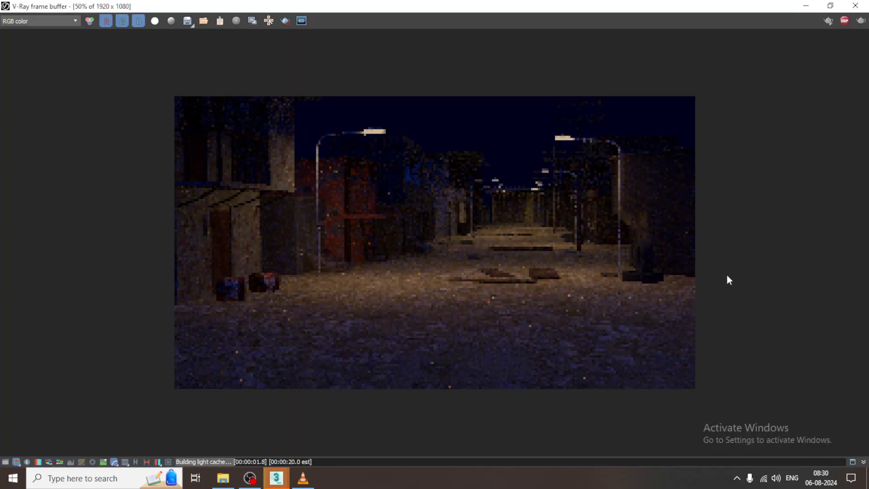
pyautogui.click(855, 5)
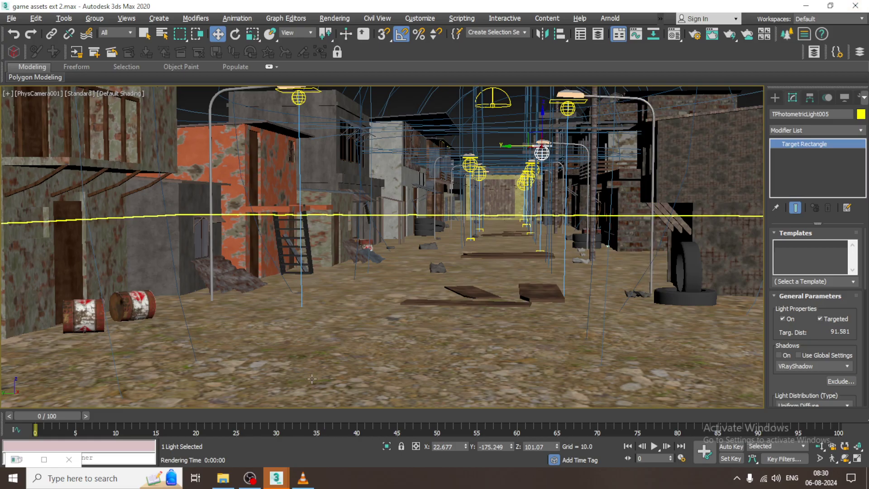
# Step: Copy the overhead plane light straight down to a height of about 378, just above the buildings
pyautogui.hotkey('alt', 'w')
pyautogui.keyDown('alt'); pyautogui.moveTo(286, 337); pyautogui.dragTo(273, 324, button='middle'); pyautogui.keyUp('alt')
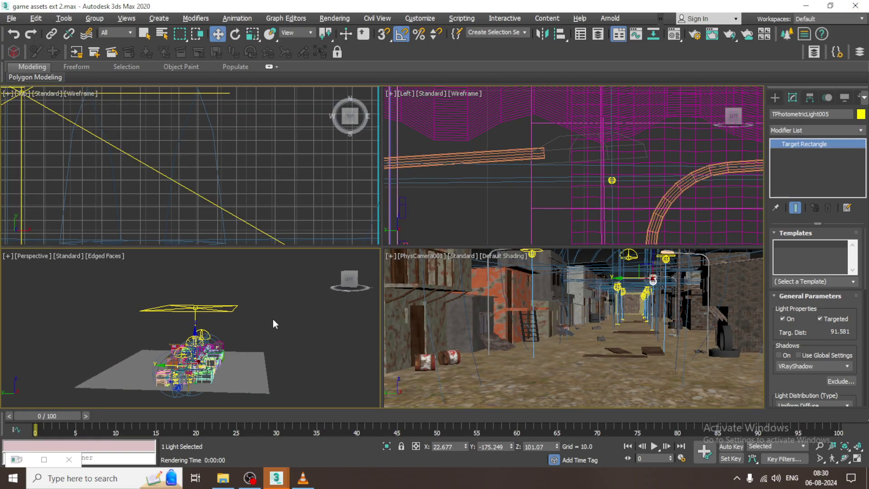
pyautogui.hotkey('alt', 'w')
pyautogui.keyDown('alt'); pyautogui.moveTo(511, 317); pyautogui.dragTo(469, 310, button='middle'); pyautogui.keyUp('alt')
pyautogui.scroll(3, 466, 308)
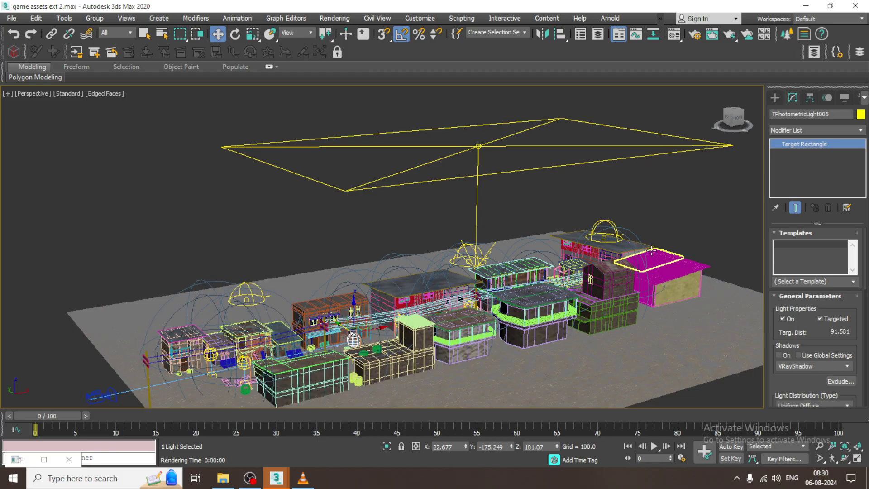
pyautogui.click(507, 172)
pyautogui.keyDown('alt'); pyautogui.moveTo(507, 172); pyautogui.dragTo(532, 191, button='middle'); pyautogui.keyUp('alt')
pyautogui.keyDown('shift'); pyautogui.moveTo(479, 128); pyautogui.dragTo(484, 203); pyautogui.keyUp('shift')
pyautogui.click(438, 286)
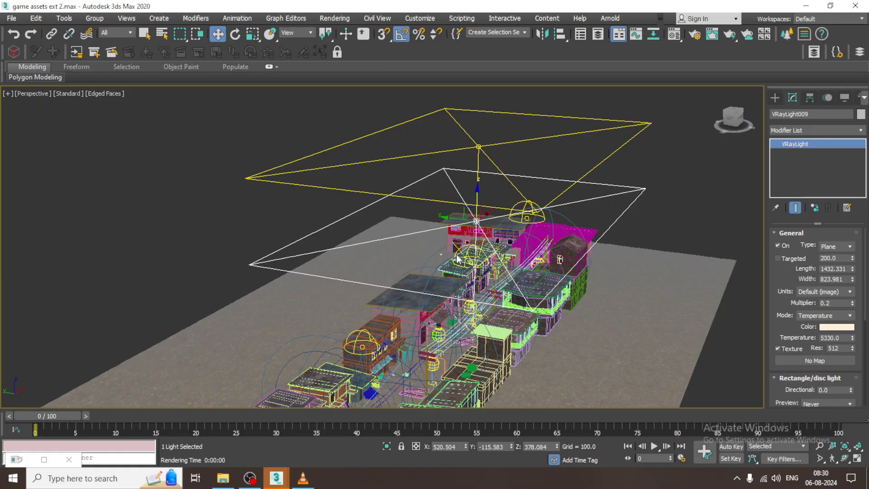
# Step: Scale the copied plane light down uniformly to about 34% and rotate it upright
pyautogui.press('r')
pyautogui.moveTo(482, 244); pyautogui.dragTo(528, 324)
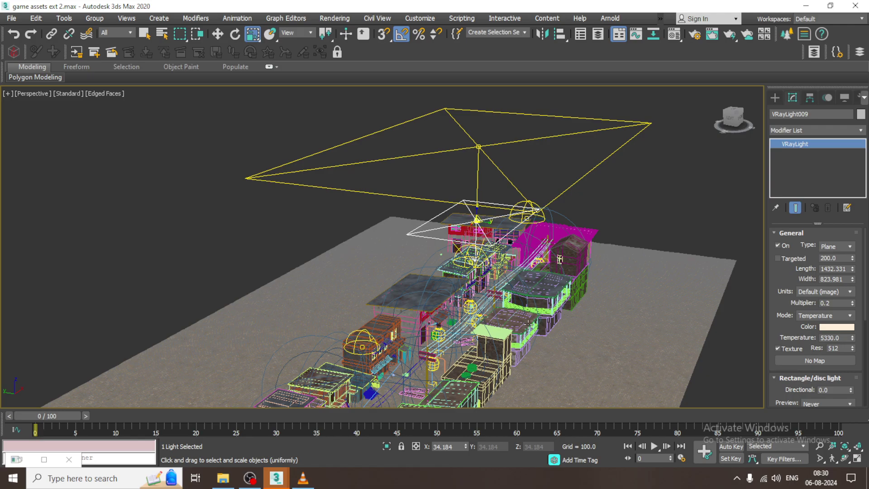
pyautogui.press('e')
pyautogui.keyDown('alt'); pyautogui.moveTo(528, 325); pyautogui.dragTo(503, 233, button='middle'); pyautogui.keyUp('alt')
pyautogui.moveTo(497, 199); pyautogui.dragTo(478, 253)
# Step: Move the small upright plane light down into the street between the building rows, to about X 29.6, Y -137, Z 66.5
pyautogui.press('w')
pyautogui.keyDown('alt'); pyautogui.moveTo(478, 253); pyautogui.dragTo(468, 326, button='middle'); pyautogui.keyUp('alt')
pyautogui.press('r')
pyautogui.press('w')
pyautogui.moveTo(438, 314); pyautogui.dragTo(581, 262)
pyautogui.keyDown('alt'); pyautogui.moveTo(582, 262); pyautogui.dragTo(643, 256, button='middle'); pyautogui.keyUp('alt')
pyautogui.moveTo(648, 255); pyautogui.dragTo(317, 195)
# Step: Test-render the camera view with the upright plane light in the street, then close the frame buffer
pyautogui.hotkey('alt', 'w')
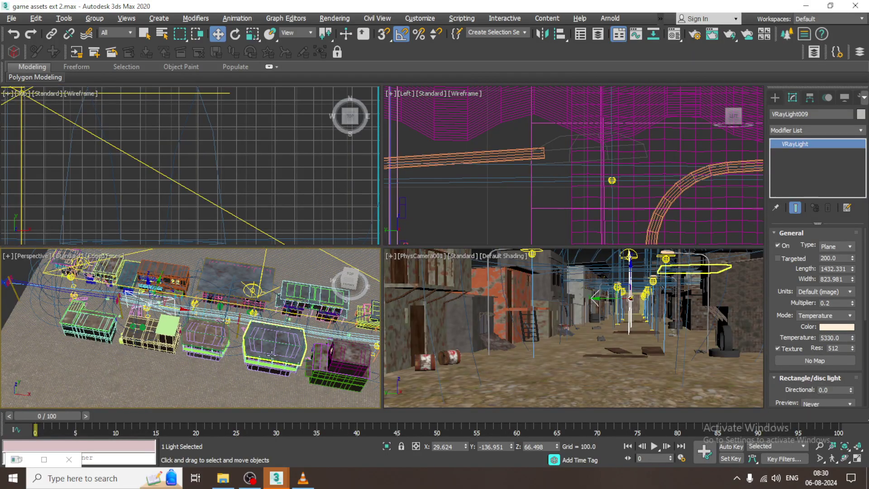
pyautogui.hotkey('alt', 'w')
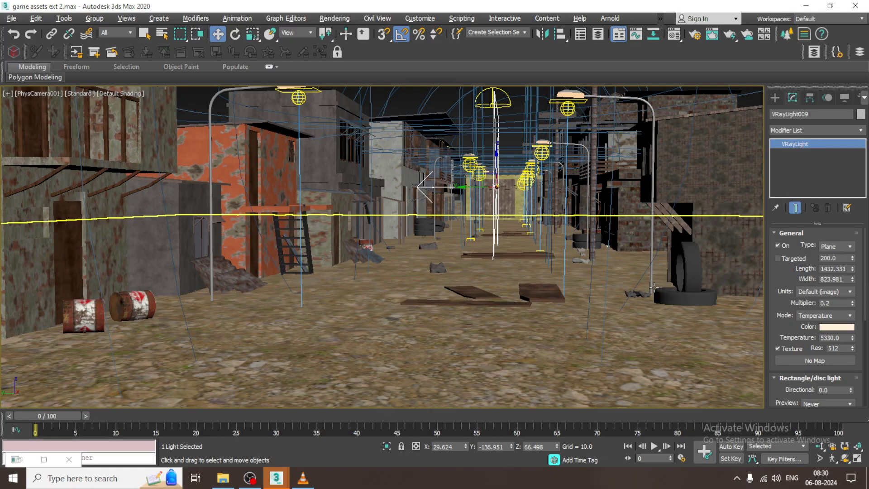
pyautogui.hotkey('shift', 'q')
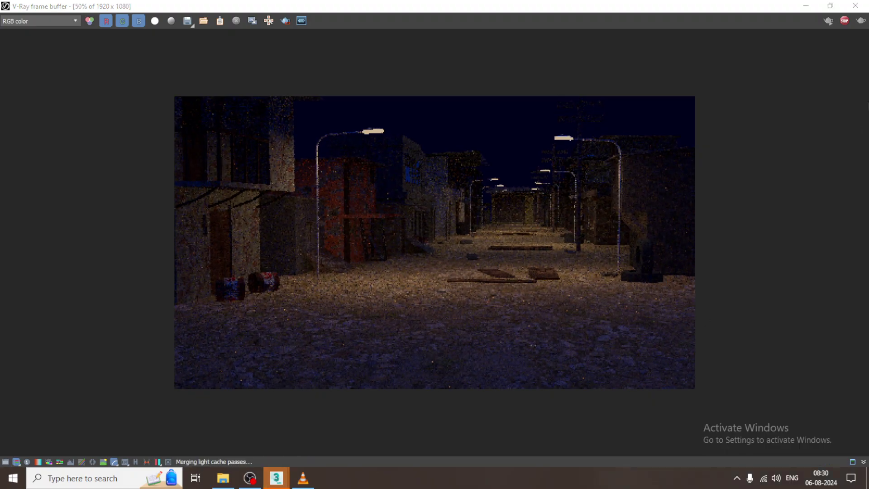
pyautogui.click(855, 6)
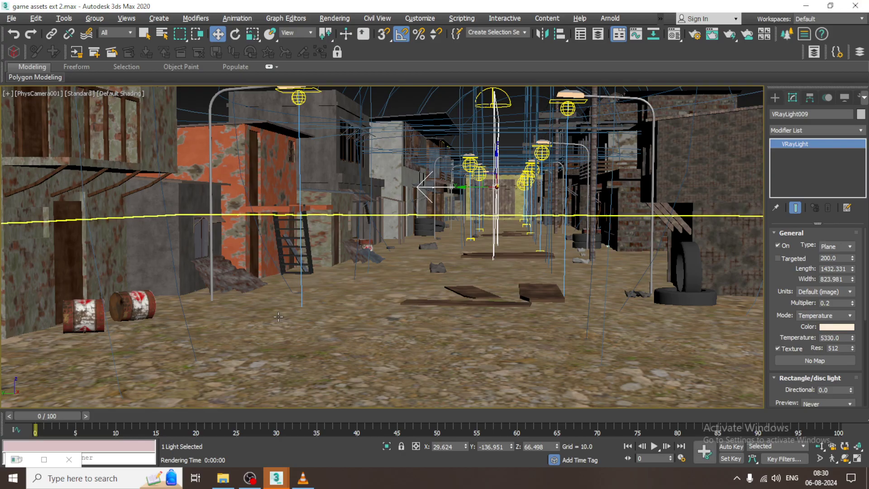
# Step: Copy the upright plane light along the street to about X 425, keeping its height and Y position
pyautogui.hotkey('alt', 'w')
pyautogui.rightClick(271, 295)
pyautogui.hotkey('alt', 'w')
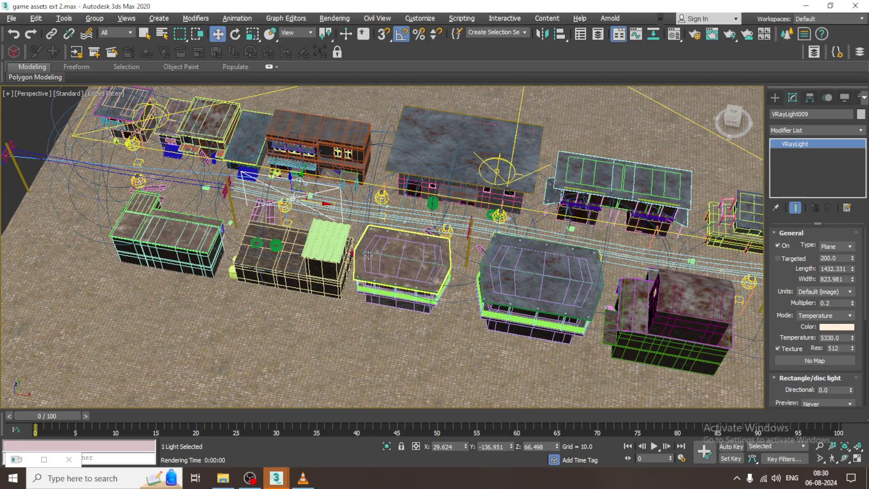
pyautogui.keyDown('alt'); pyautogui.moveTo(231, 192); pyautogui.dragTo(270, 209, button='middle'); pyautogui.keyUp('alt')
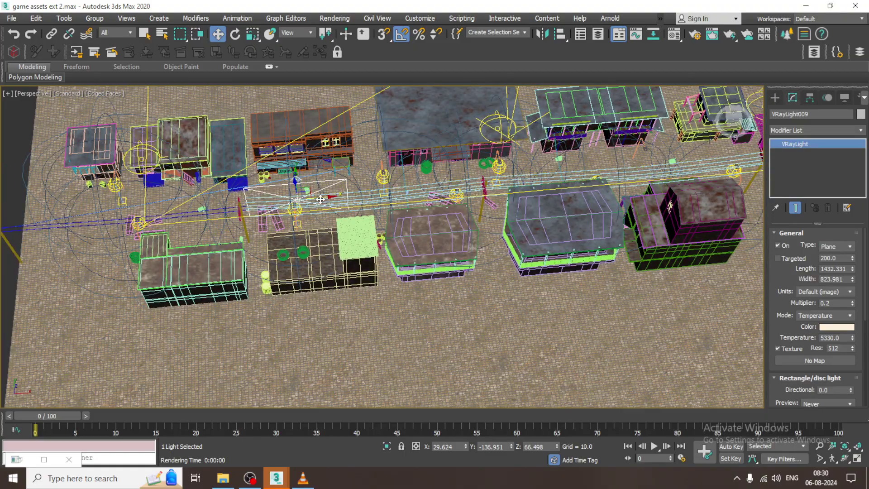
pyautogui.moveTo(323, 204)
pyautogui.keyDown('shift'); pyautogui.mouseDown()
pyautogui.moveTo(478, 191)
pyautogui.moveTo(474, 200)
pyautogui.mouseUp(); pyautogui.keyUp('shift')
pyautogui.click(428, 286)
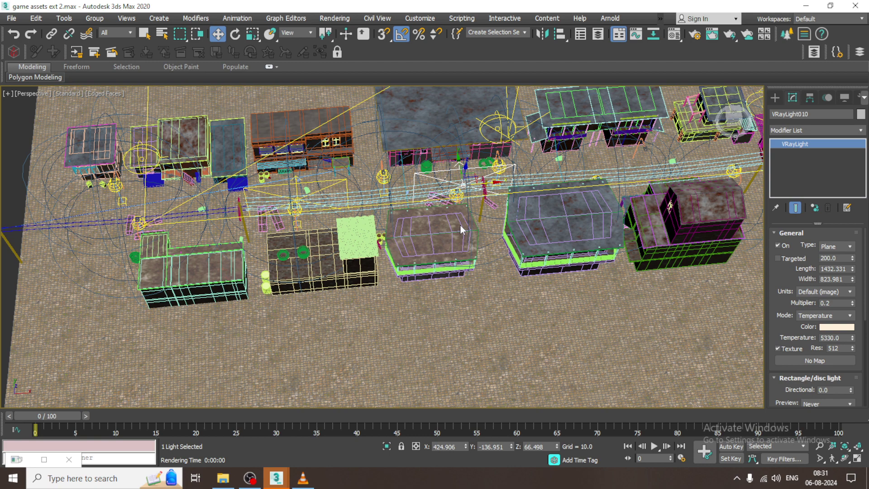
# Step: Make another copy of the upright plane light farther down the street, at about X 785
pyautogui.moveTo(475, 191); pyautogui.dragTo(342, 251, button='middle')
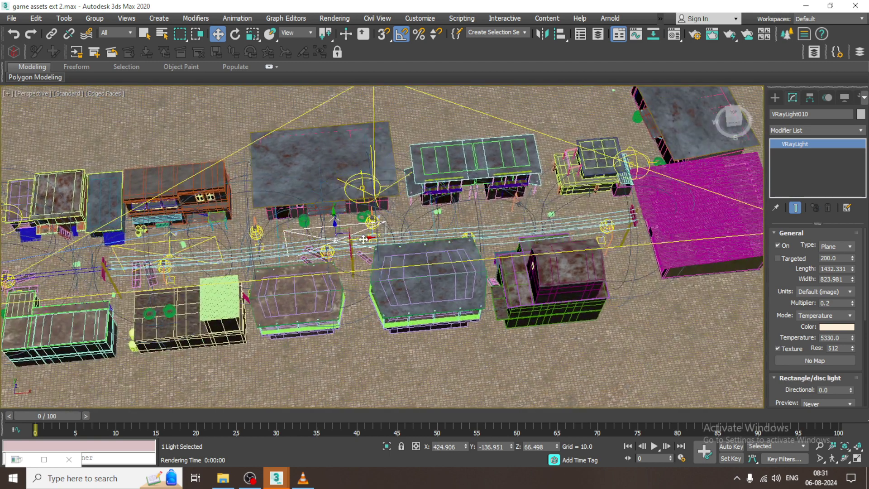
pyautogui.keyDown('shift'); pyautogui.moveTo(362, 239); pyautogui.dragTo(512, 231); pyautogui.keyUp('shift')
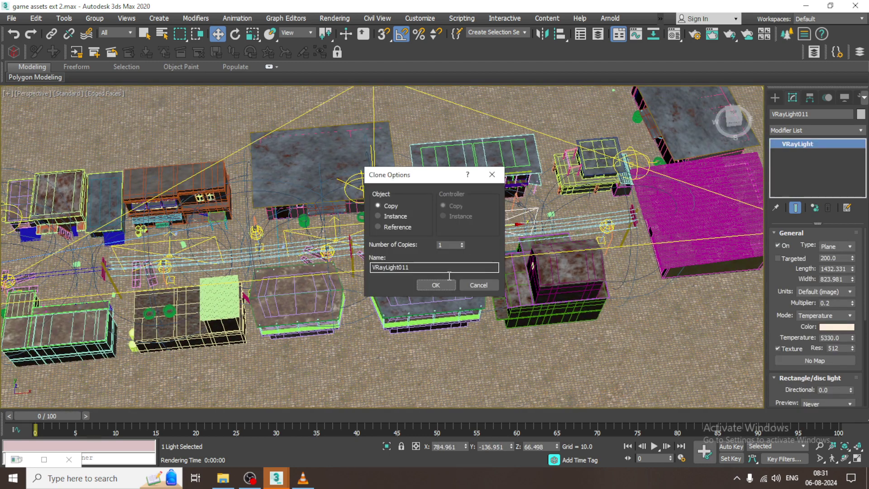
pyautogui.click(445, 287)
# Step: Test-render the camera view with the three upright plane lights spread along the street
pyautogui.hotkey('alt', 'w')
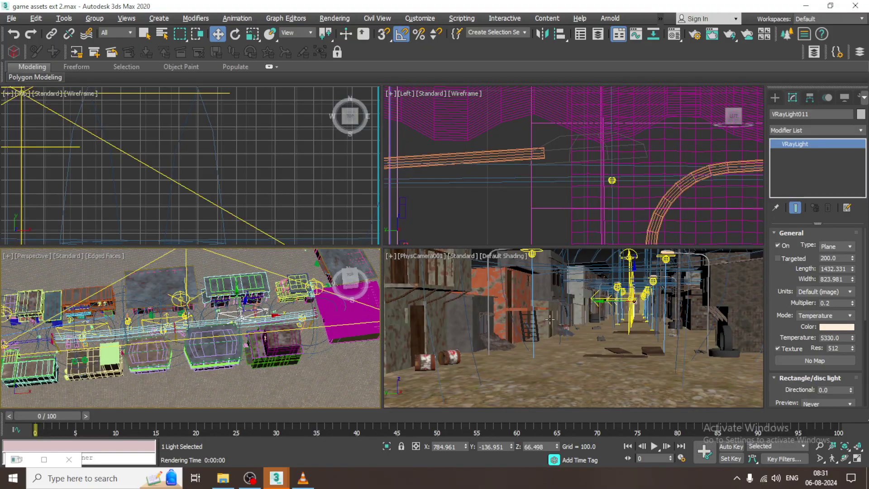
pyautogui.click(550, 318)
pyautogui.hotkey('alt', 'w')
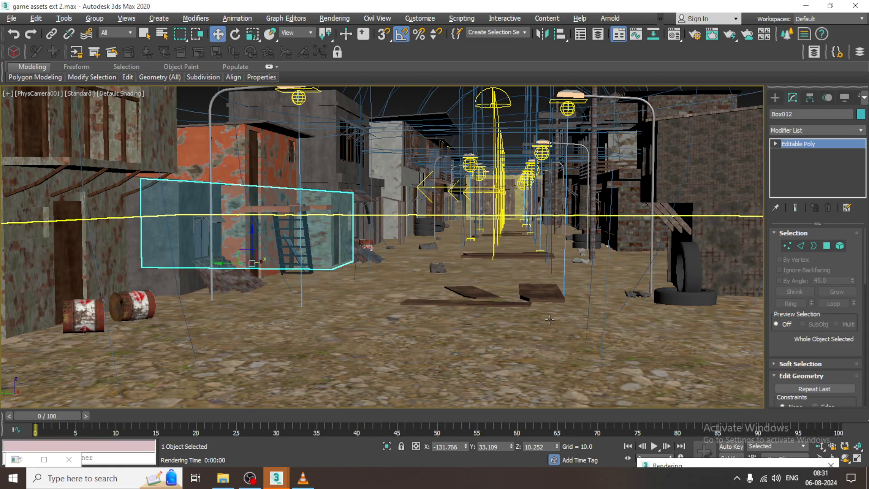